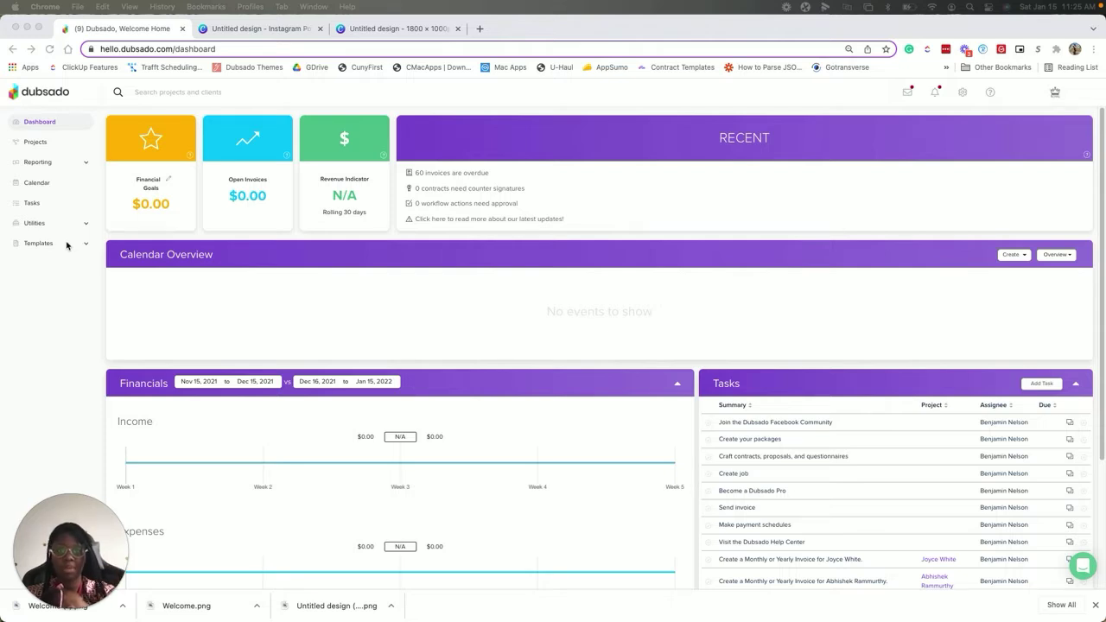
Create a new proposal form from the form templates
click(64, 251)
click(60, 251)
click(61, 285)
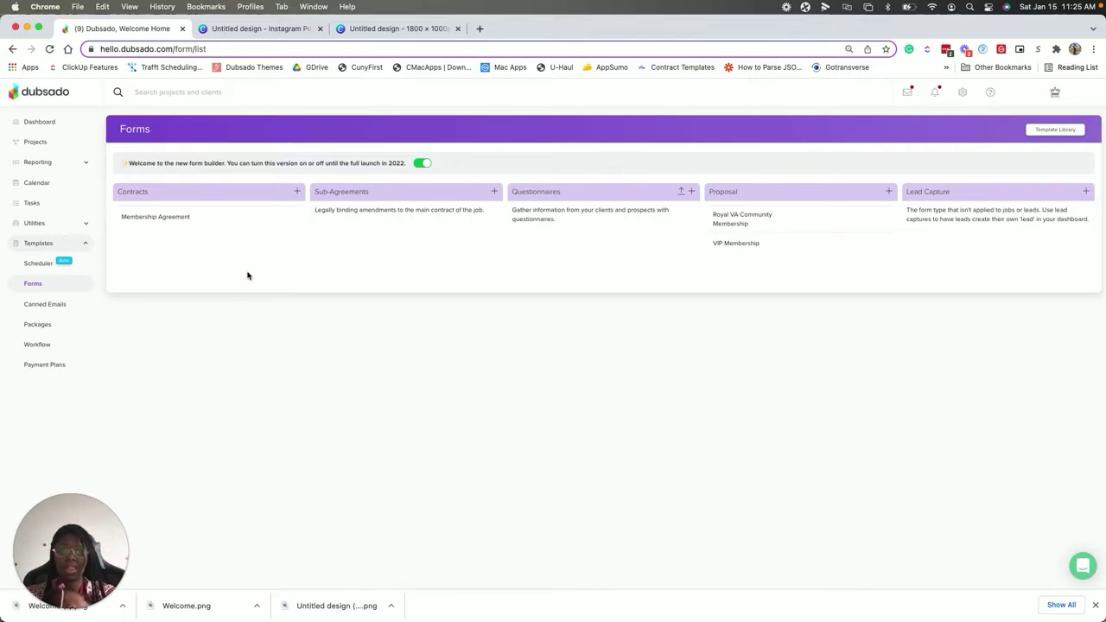
mouse_move(851, 243)
click(890, 192)
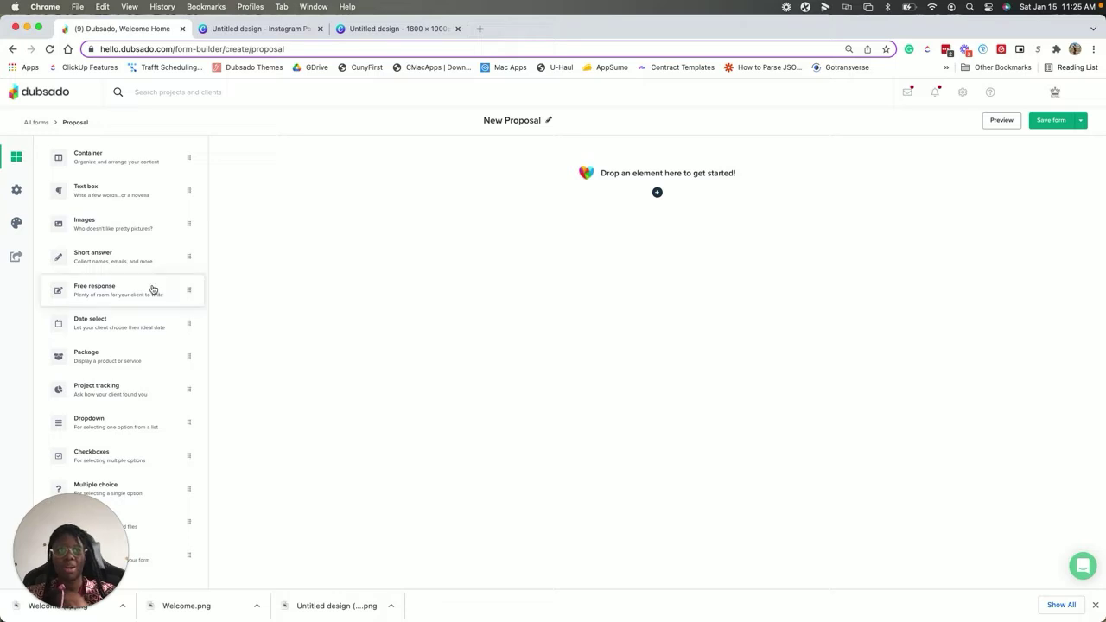
Switch to the blank 1800 × 1000 px Canva design and search its templates for "welcome"
click(248, 32)
click(421, 34)
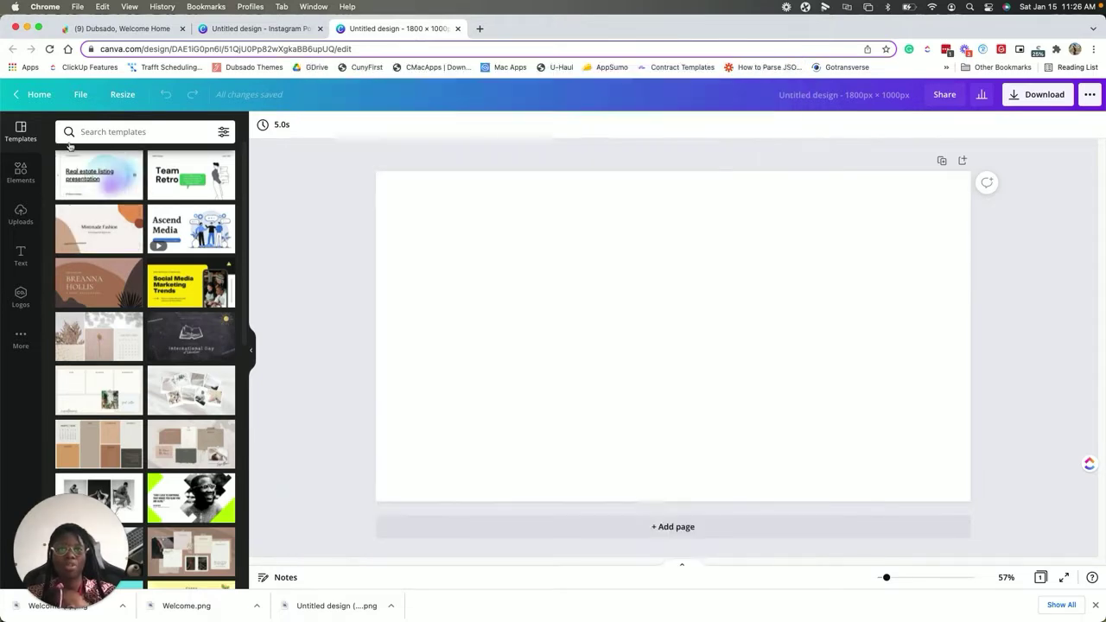
click(69, 143)
text(welcome)
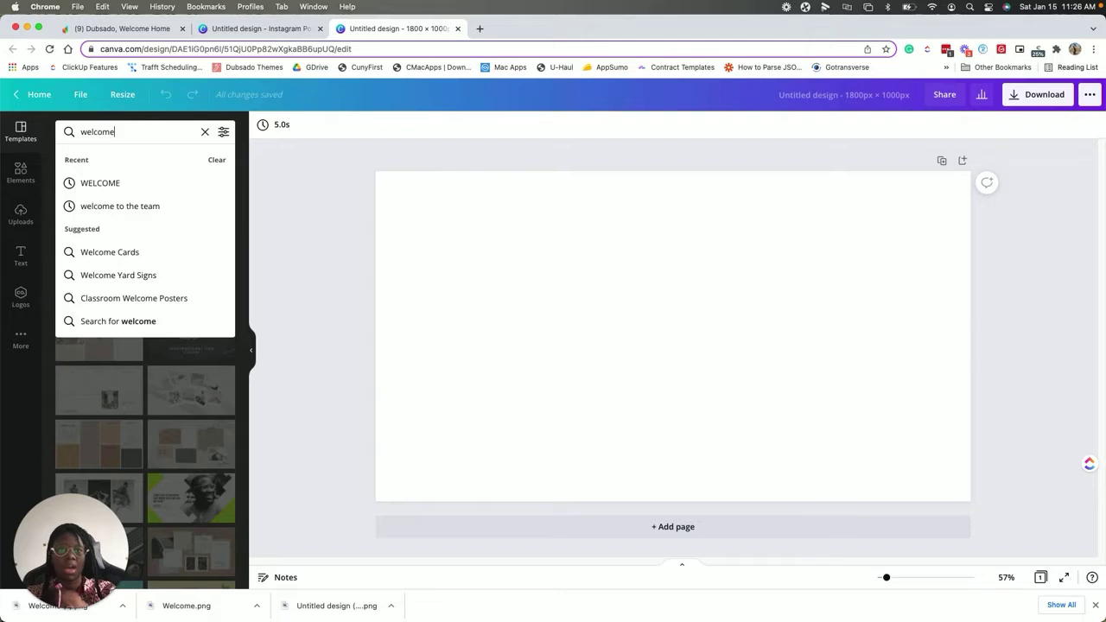
key(Return)
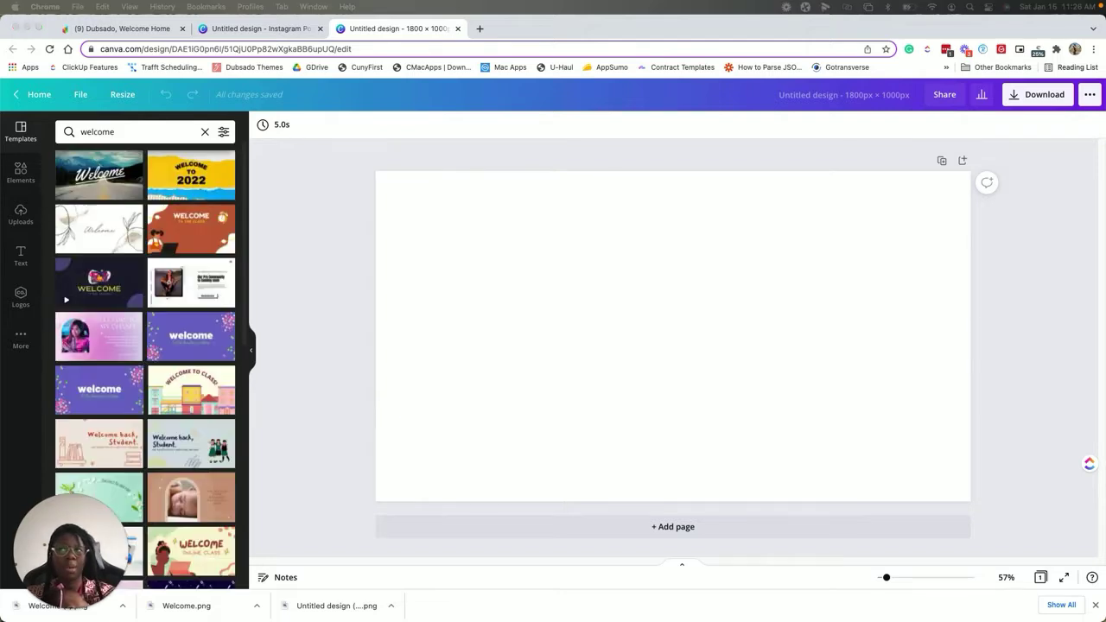
Apply the "Welcome Winter" template with the snowy plant photo to the blank page
scroll(119, 378, down, 15)
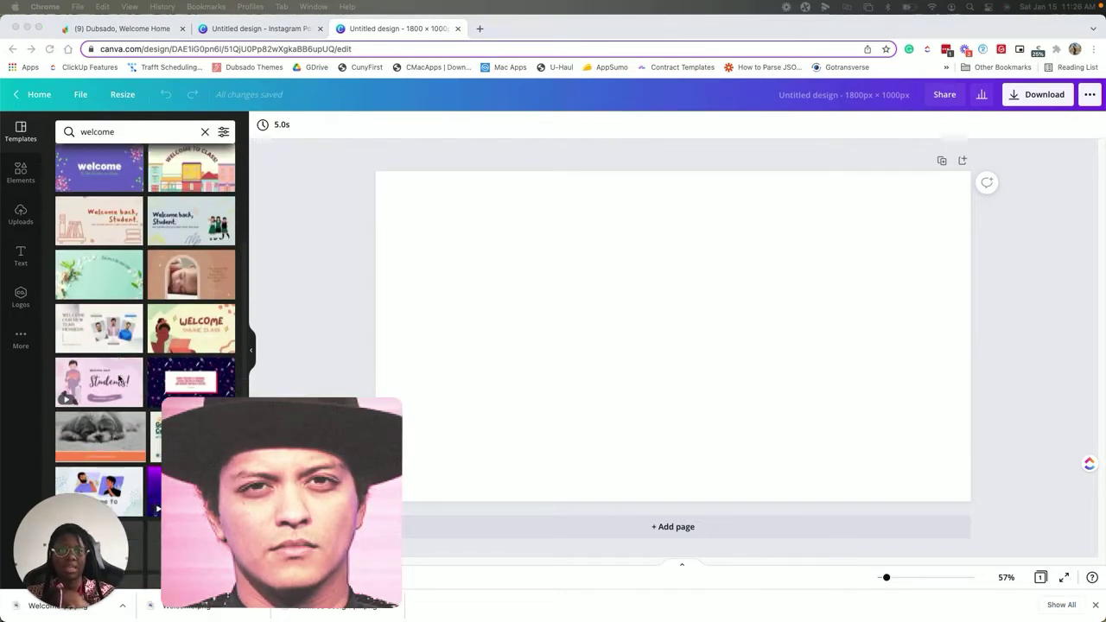
scroll(118, 378, down, 15)
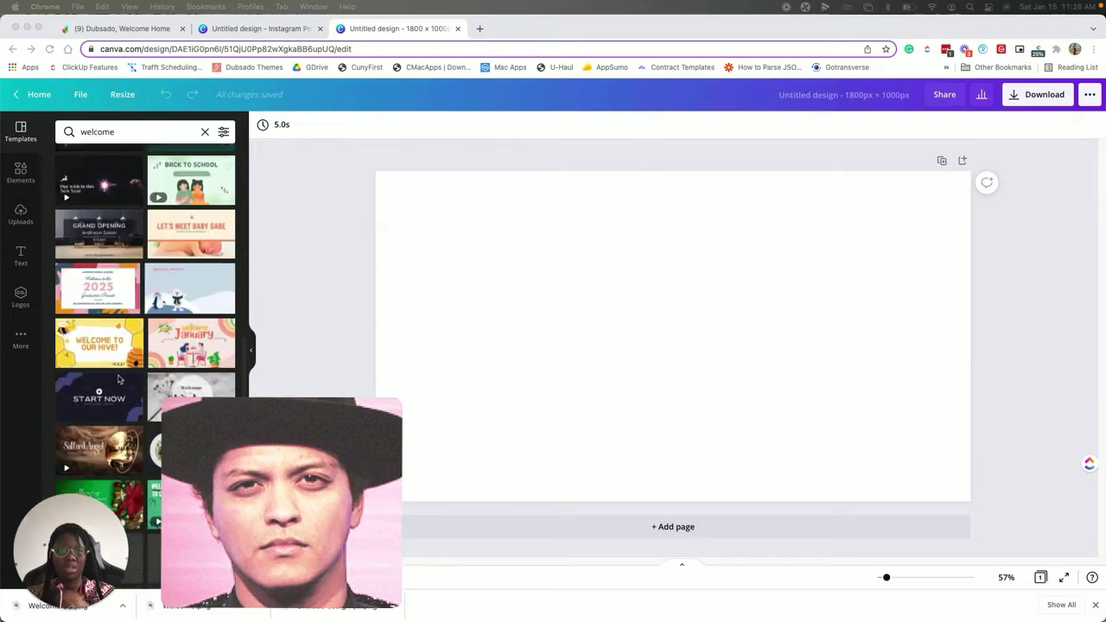
scroll(118, 378, down, 10)
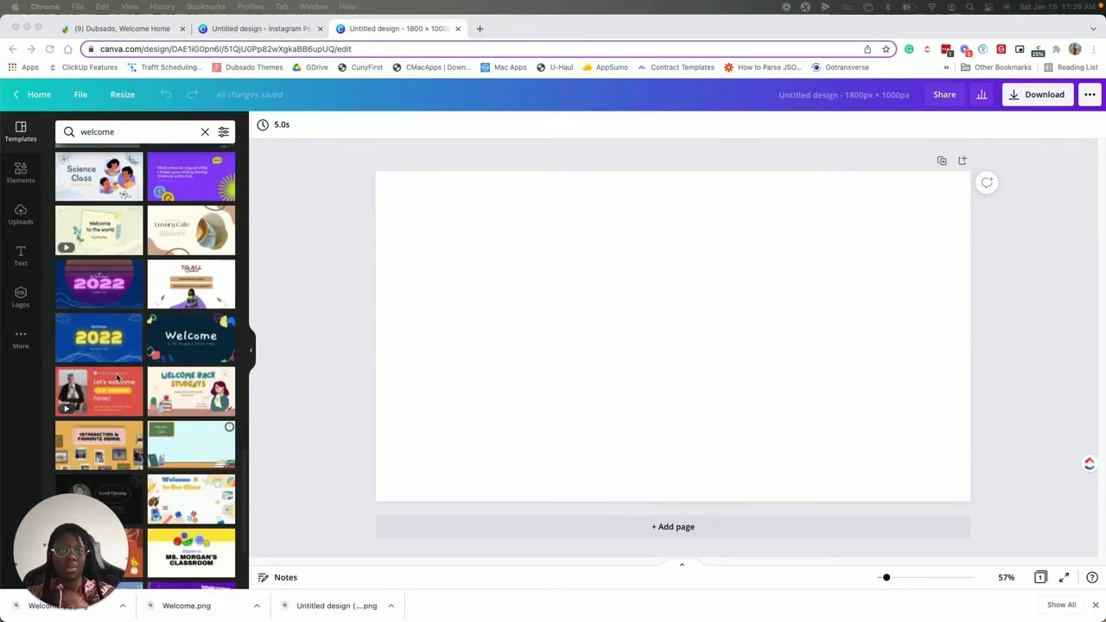
scroll(116, 376, down, 10)
scroll(113, 373, down, 5)
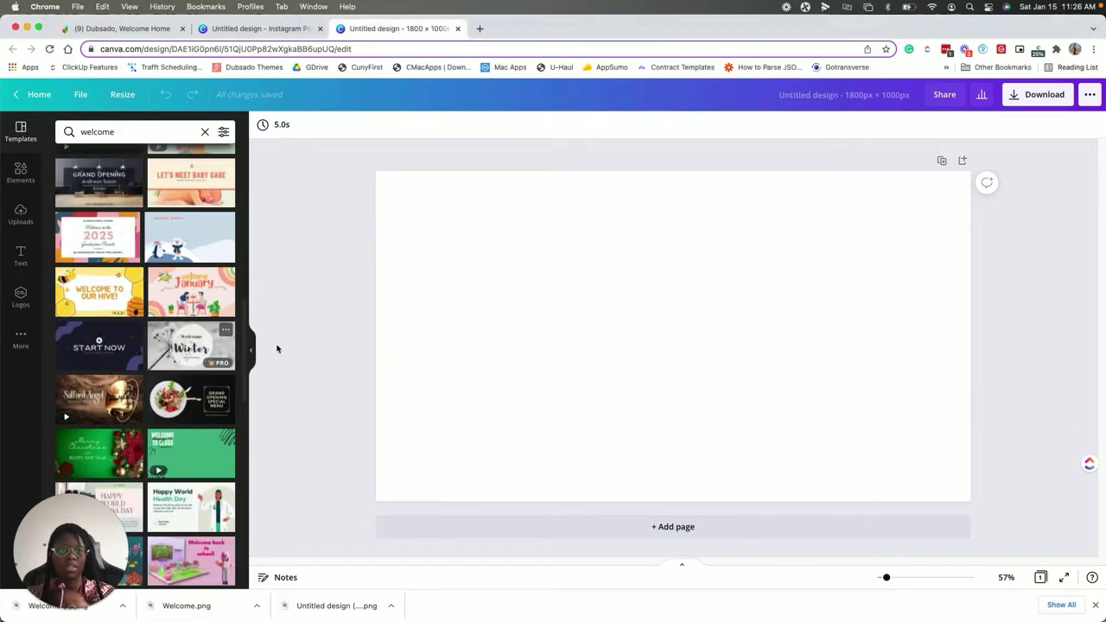
click(230, 349)
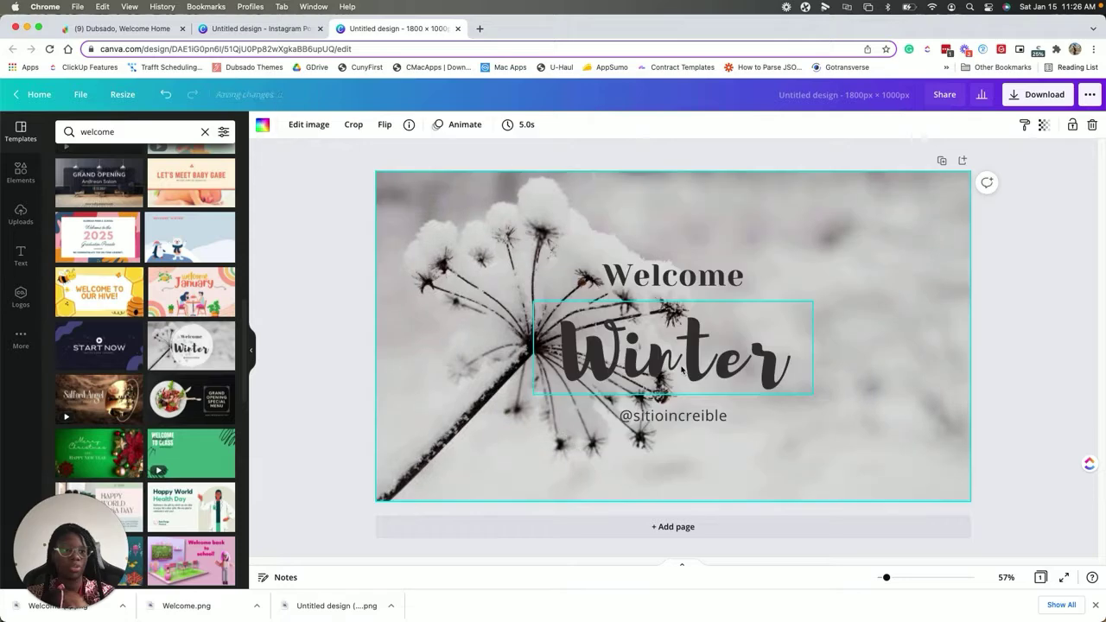
Delete the "Welcome" text above "Winter" in the design
click(687, 364)
click(670, 358)
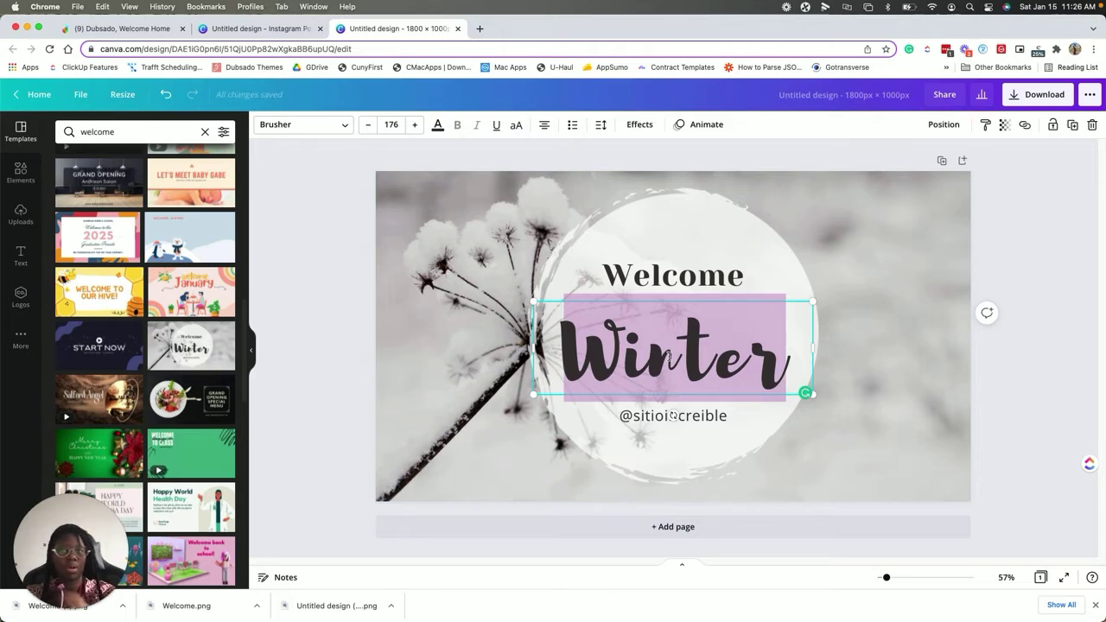
click(670, 275)
key(Escape)
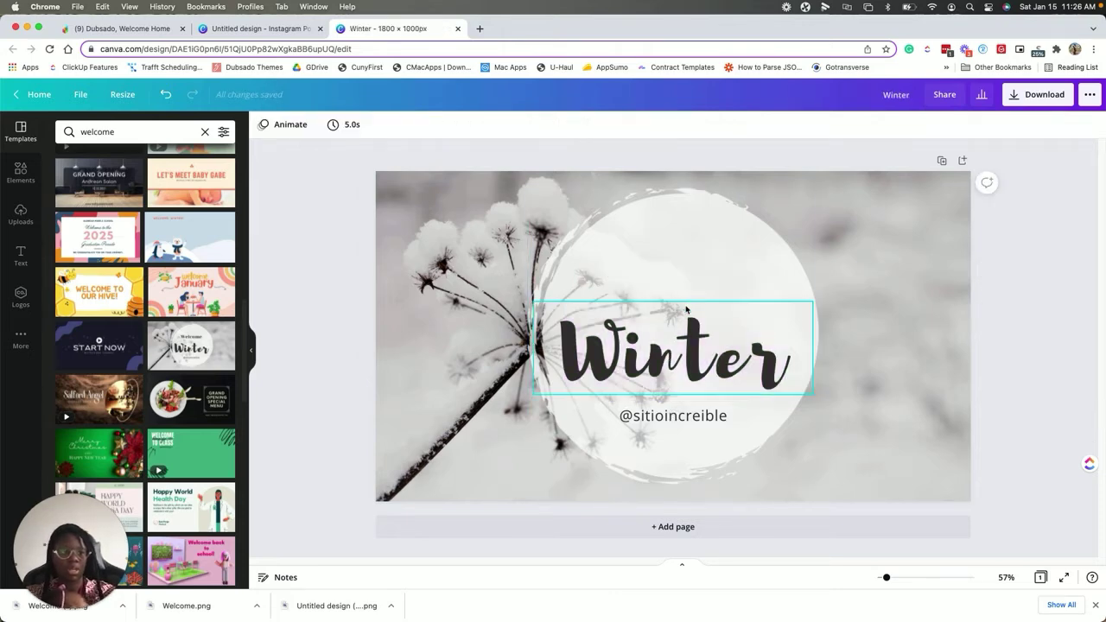
Replace the "Winter" text with "Proposal"
click(687, 302)
click(683, 350)
text(Pro)
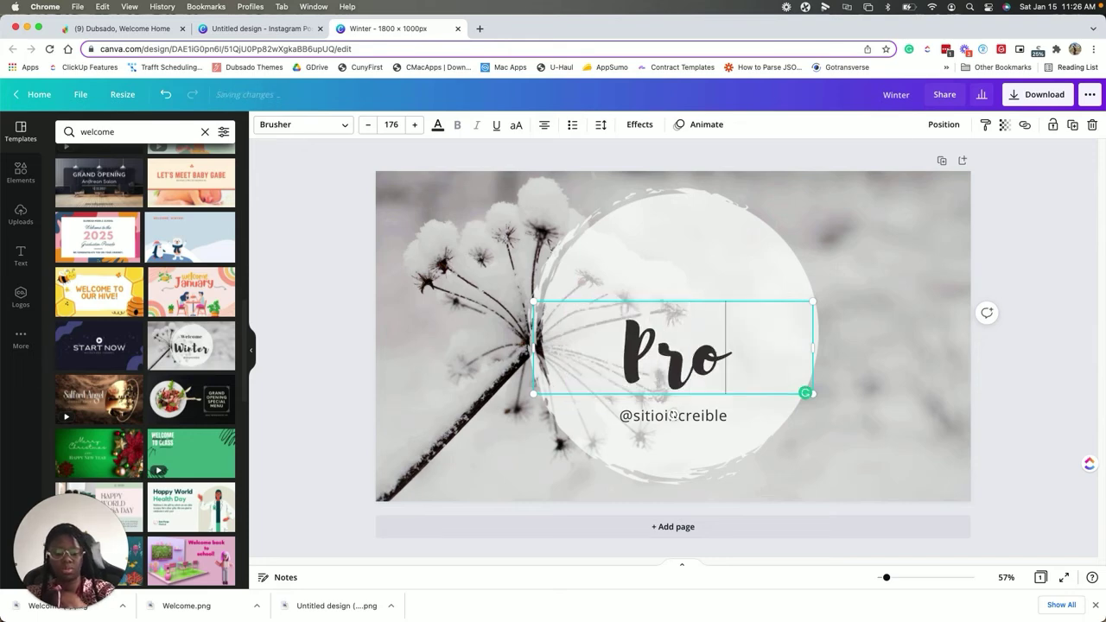
text(po)
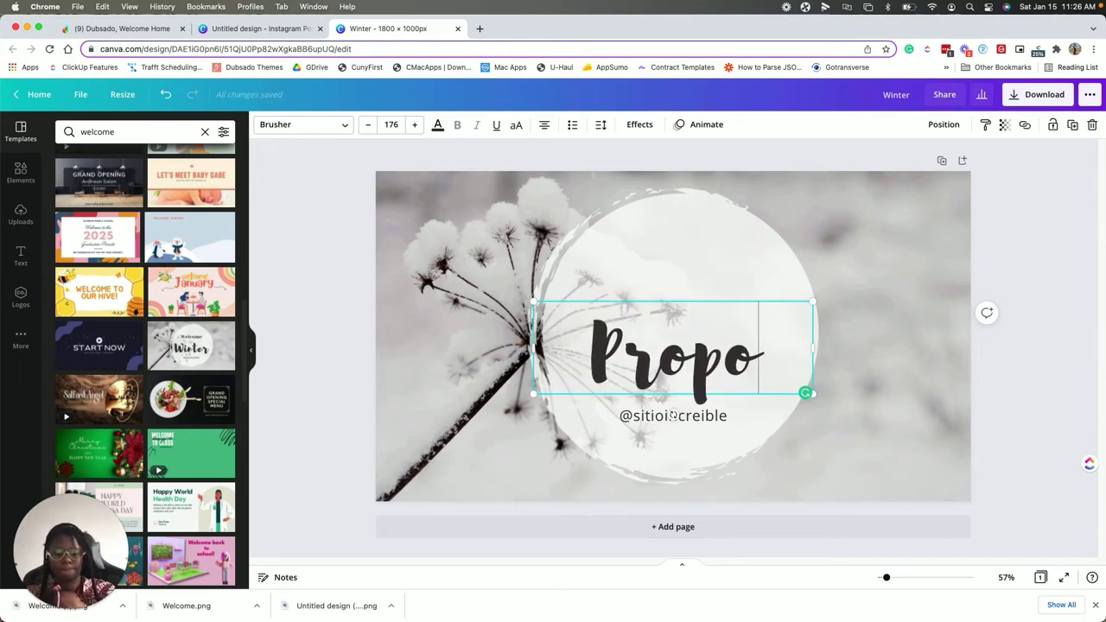
text(sal)
Delete the social media handle beneath the "Proposal" text
click(698, 431)
click(703, 423)
click(705, 422)
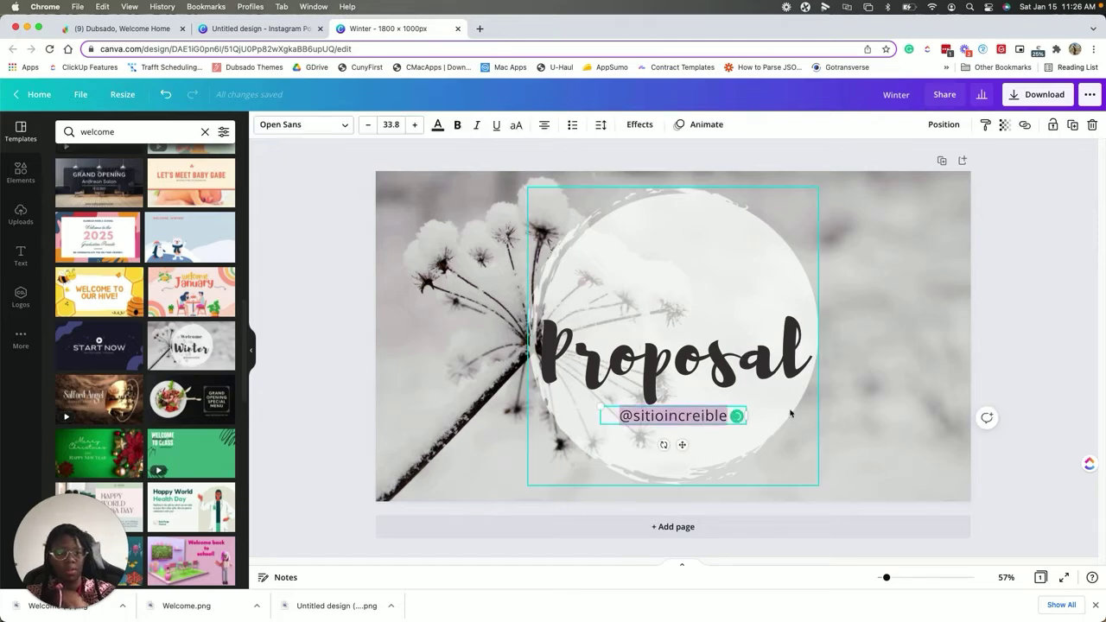
key(BackSpace)
click(675, 399)
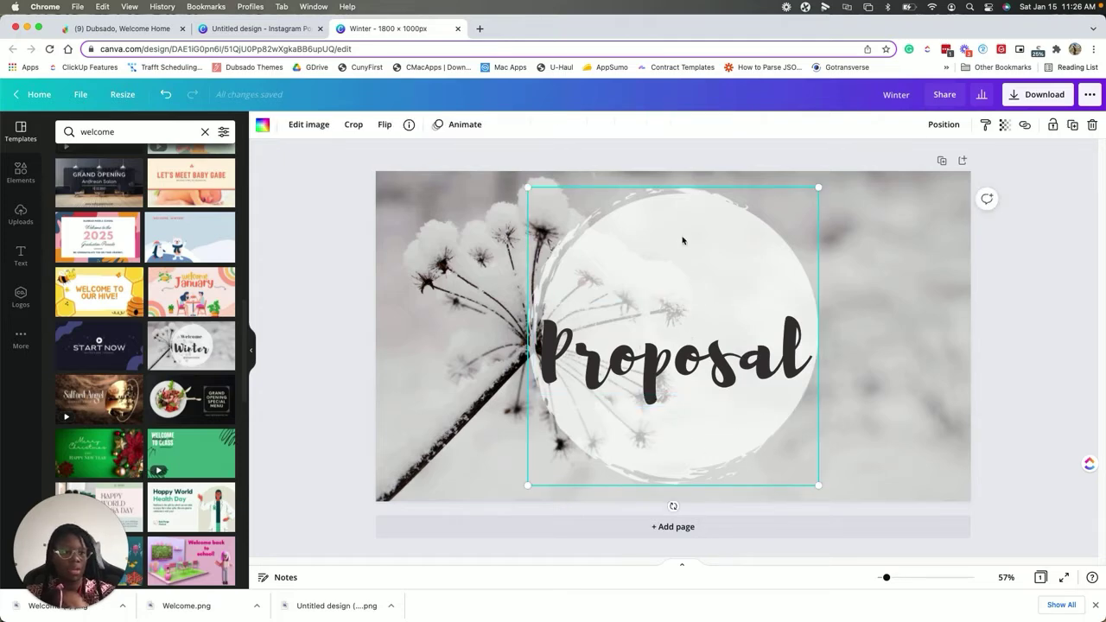
click(855, 244)
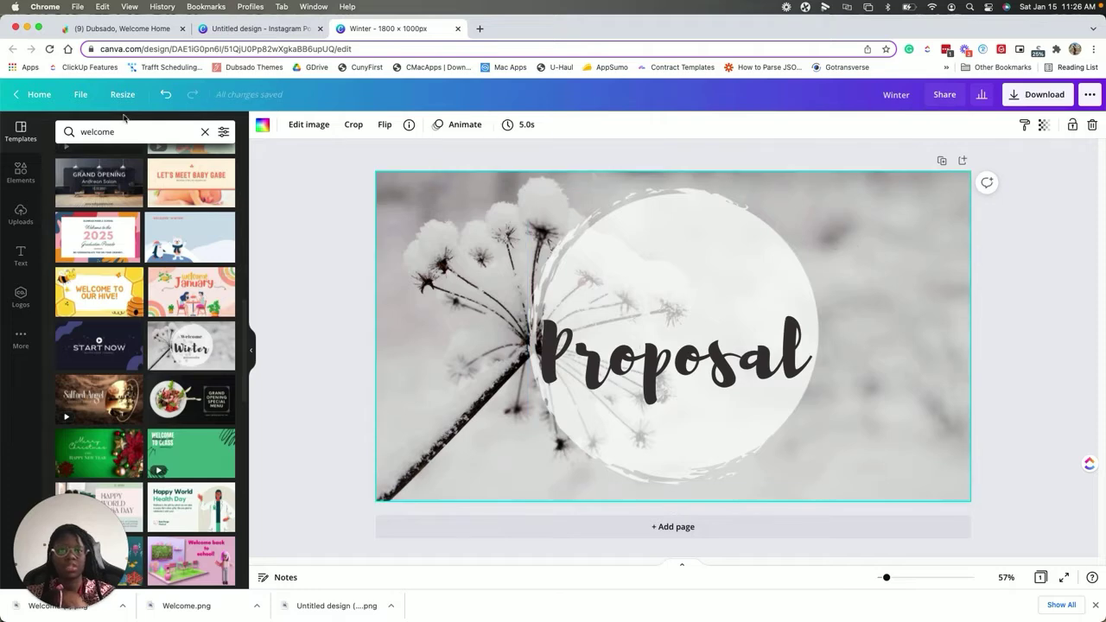
Browse the design elements for "Office DESK" and "Office background" to find a suitable background image
click(127, 153)
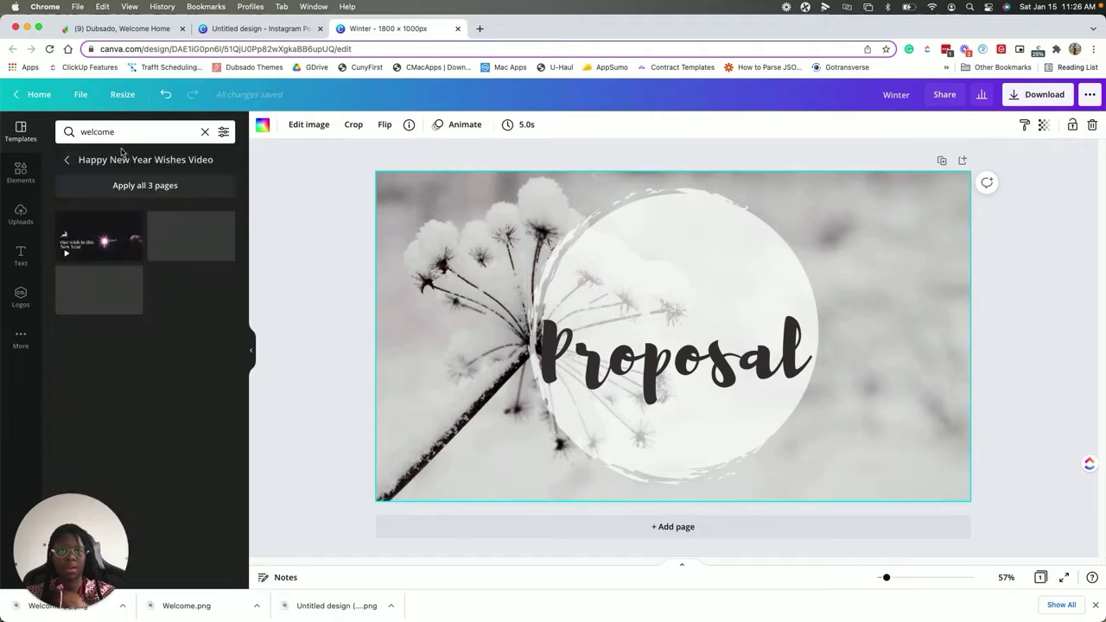
click(27, 174)
click(112, 131)
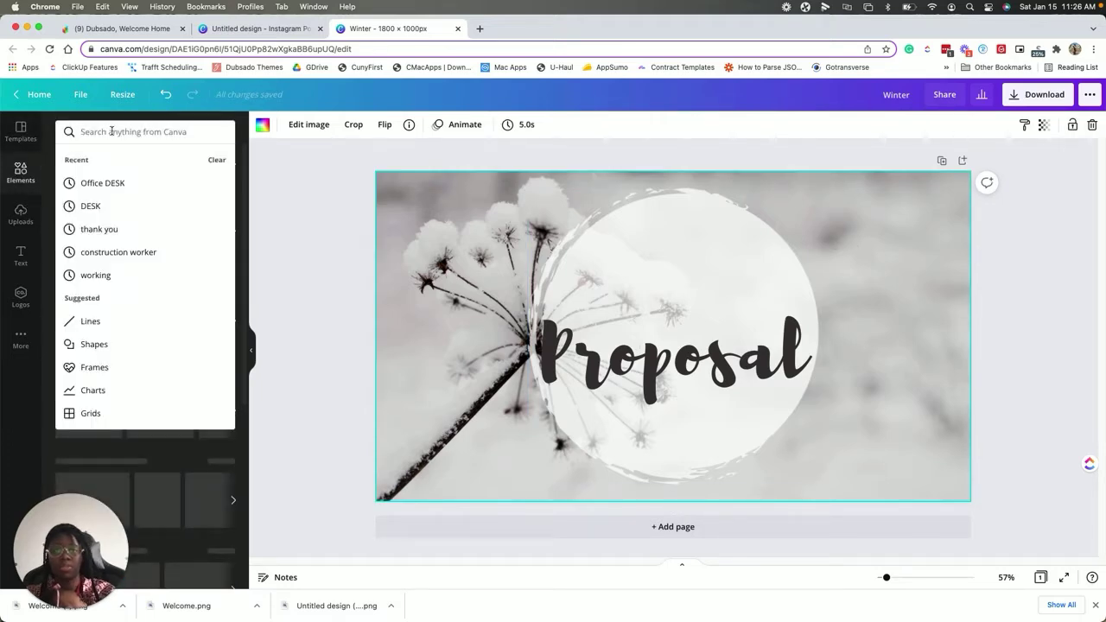
click(117, 179)
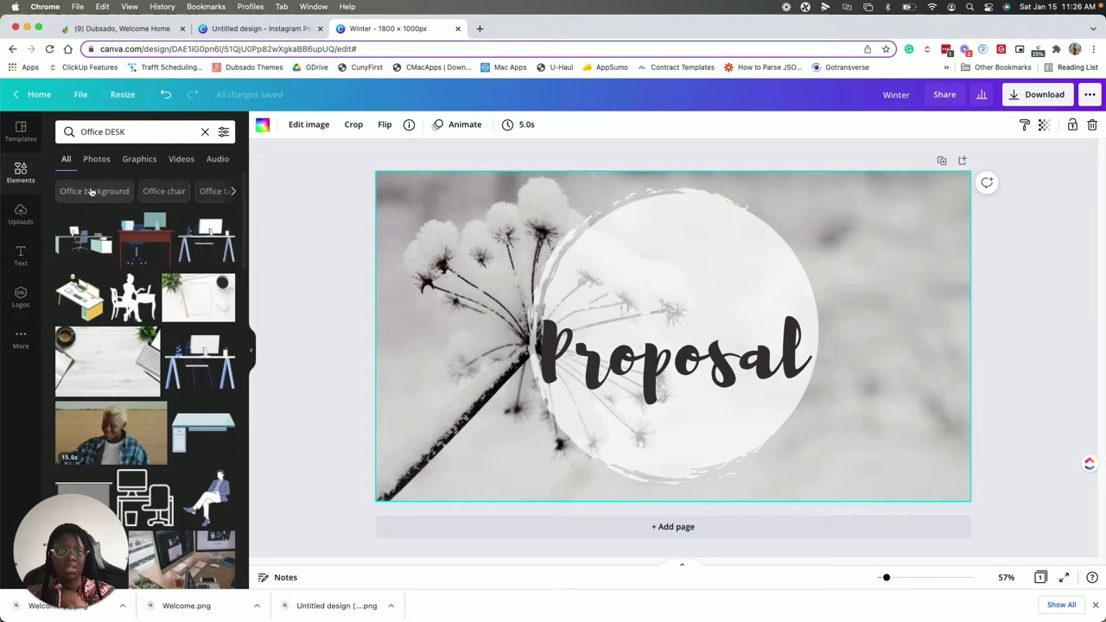
click(125, 185)
scroll(164, 306, down, 10)
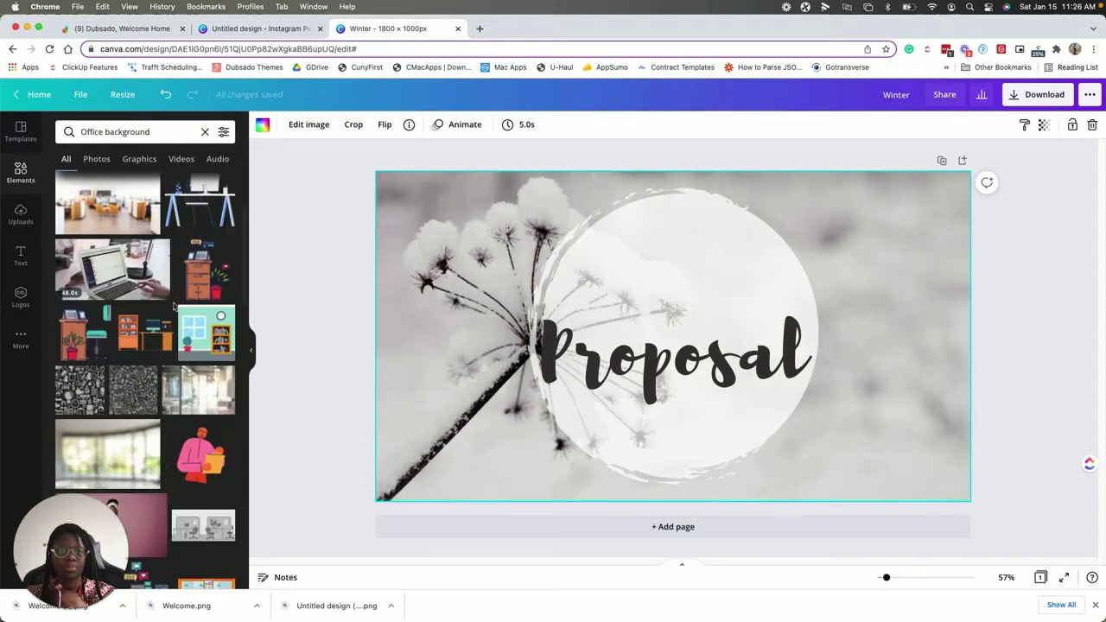
scroll(173, 306, down, 10)
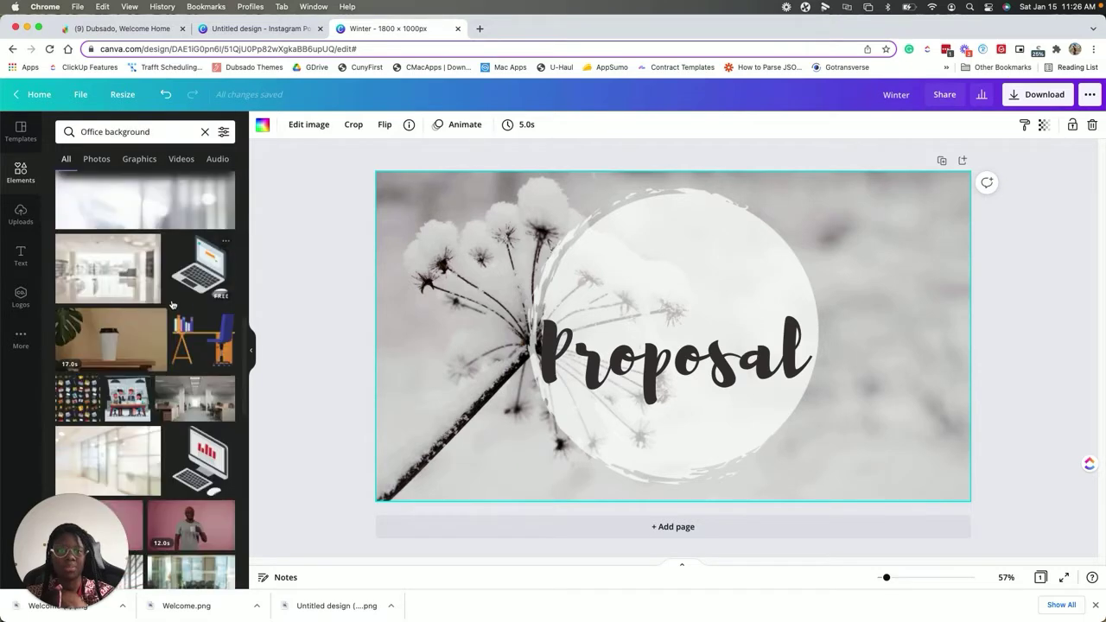
scroll(170, 303, down, 3)
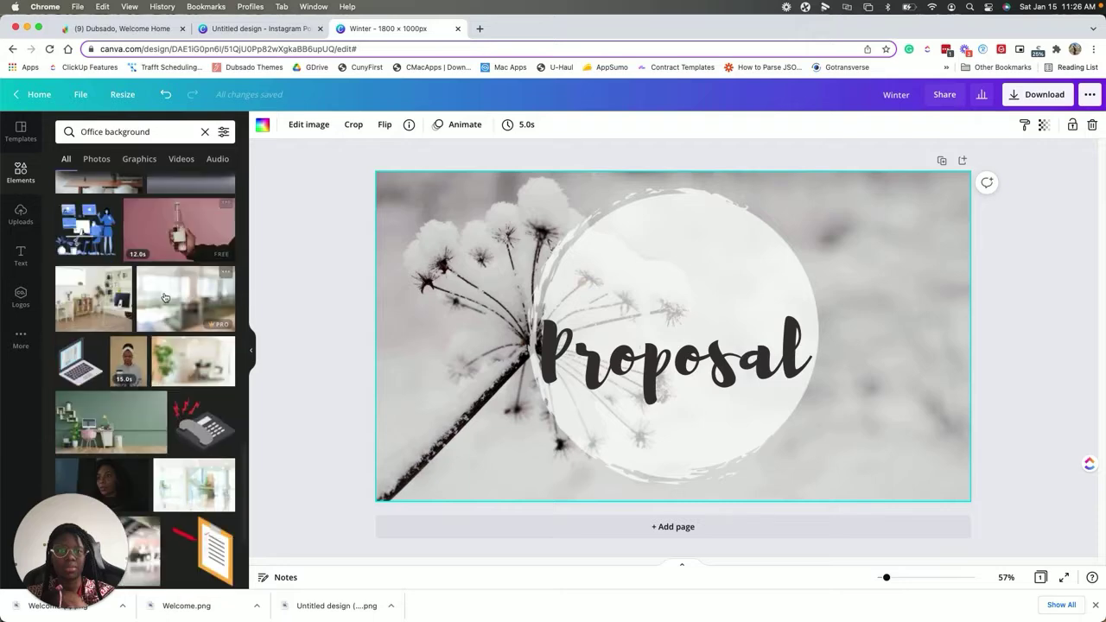
Search the elements for "Office desk" and limit the results to photos
double_click(113, 134)
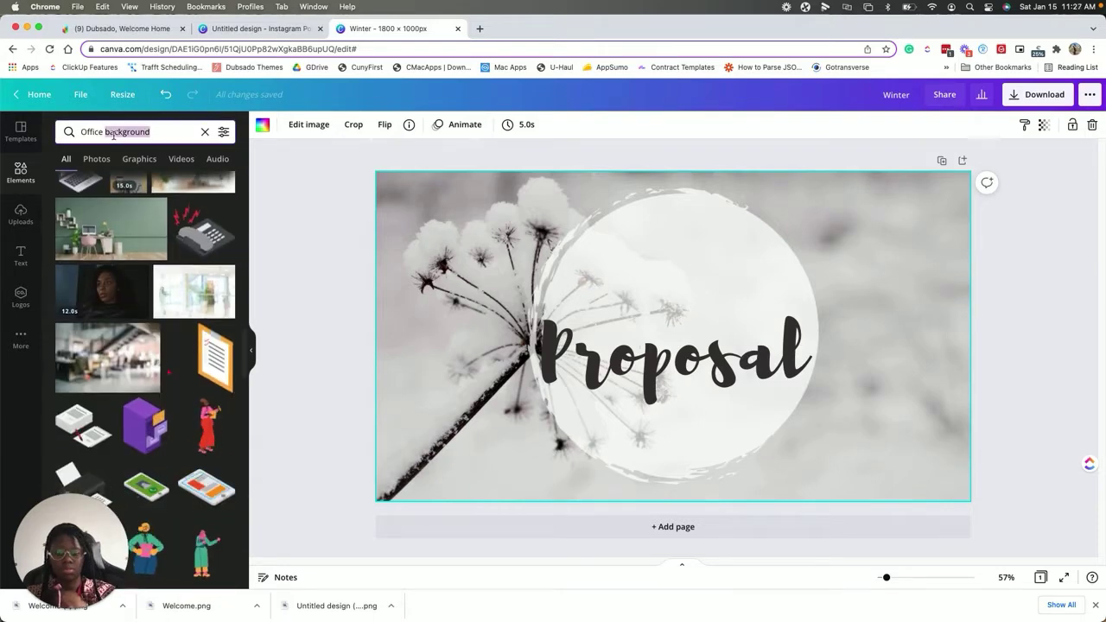
text(desk)
key(Return)
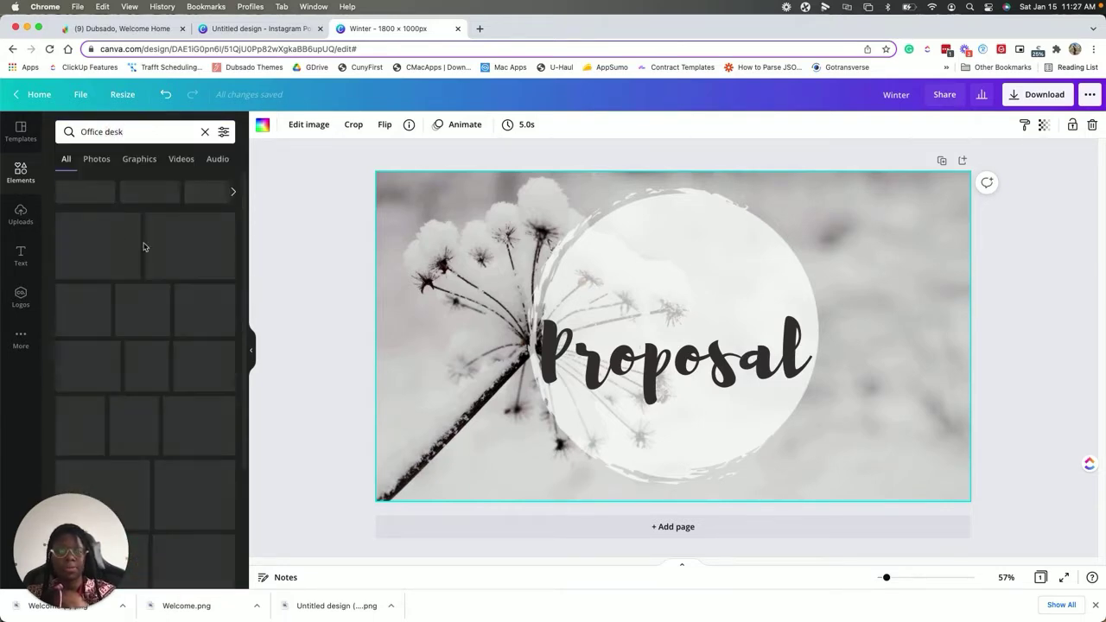
scroll(143, 327, down, 10)
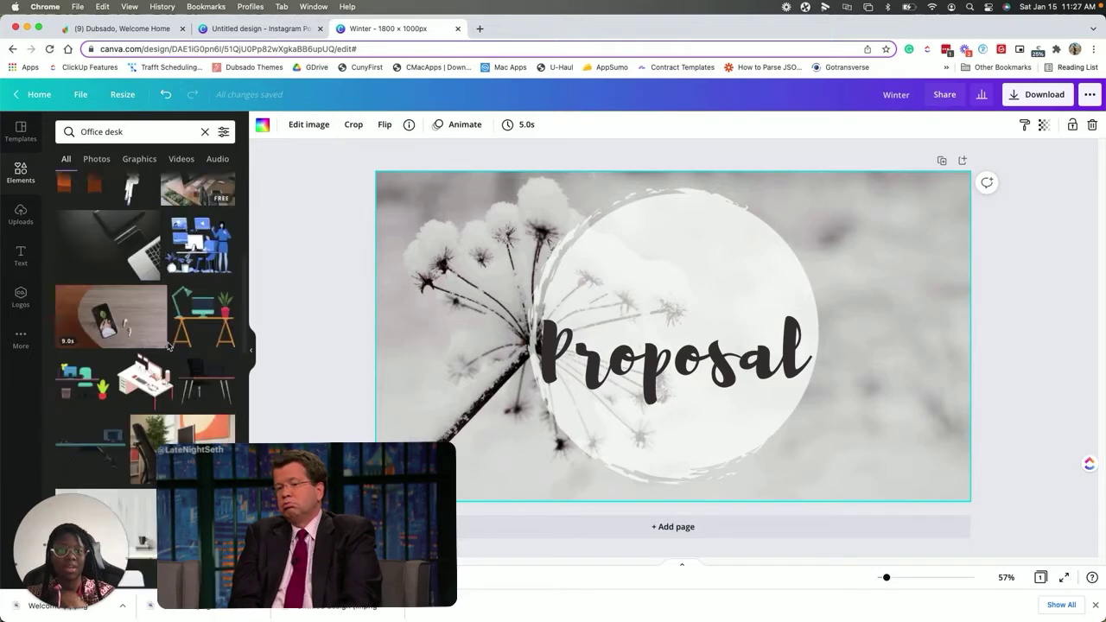
click(97, 159)
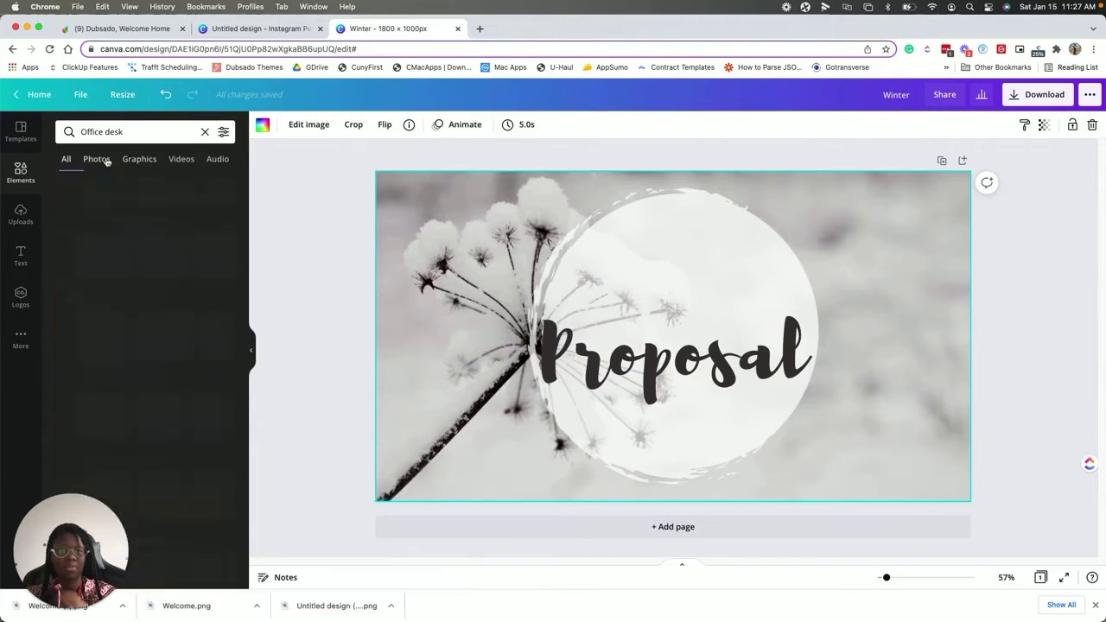
Insert the wooden desk photo with laptop and phone and make it the page background
scroll(164, 335, down, 5)
scroll(165, 334, down, 1)
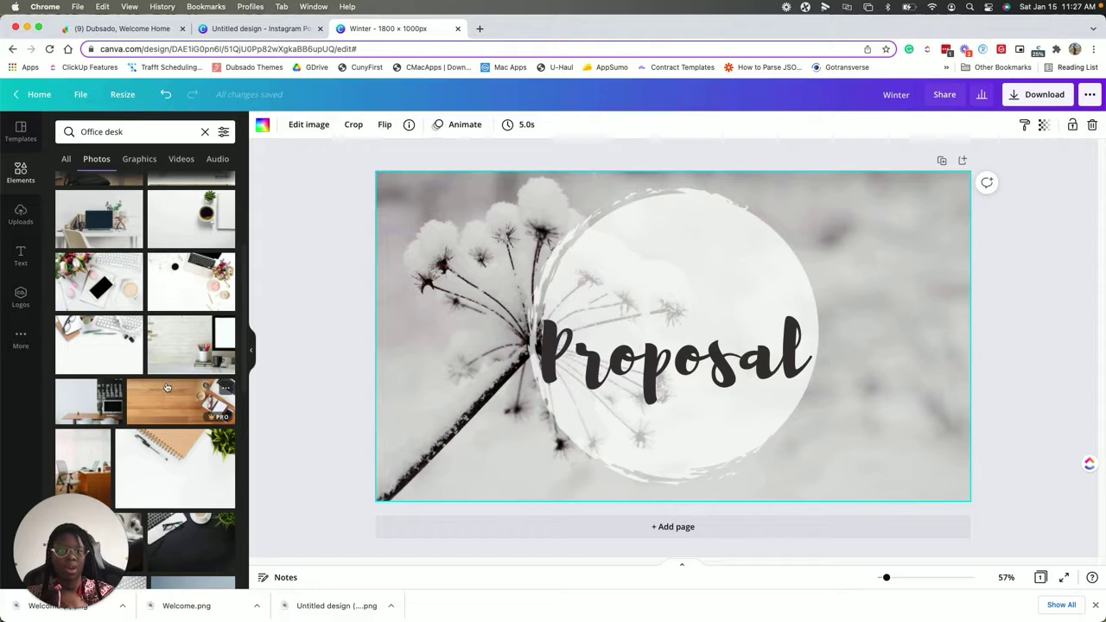
click(181, 402)
right_click(722, 289)
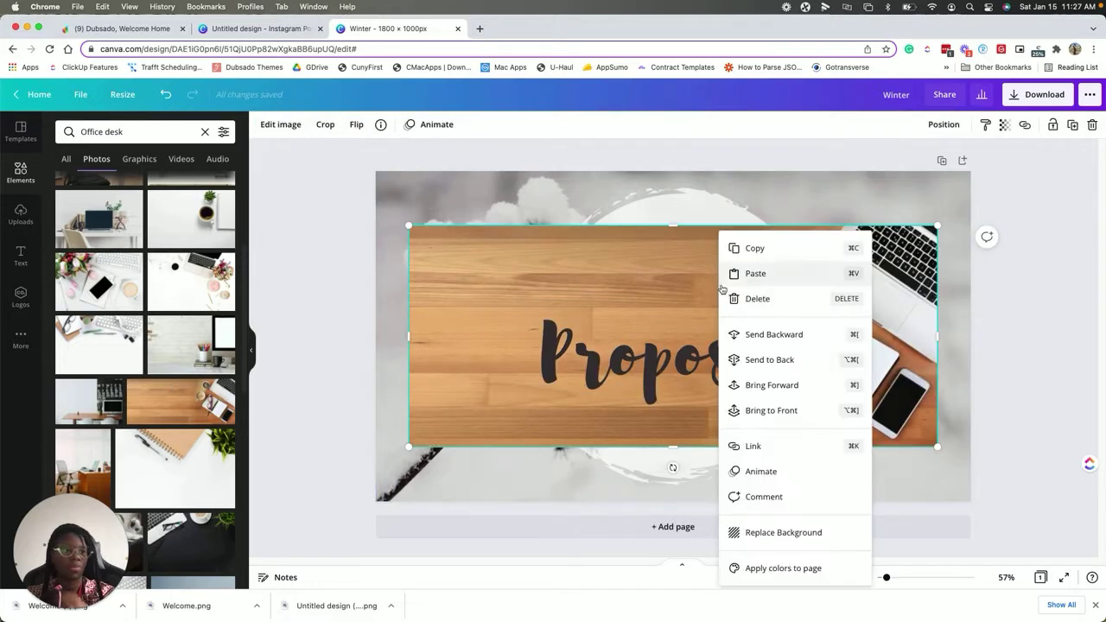
click(754, 536)
Move the "Proposal" text and its white circle together to the left half of the design, clear of the desk items
click(722, 355)
shift+click(722, 355)
mouse_move(598, 403)
mouse_down()
mouse_move(513, 383)
mouse_move(487, 394)
mouse_up()
click(703, 403)
click(558, 303)
click(501, 240)
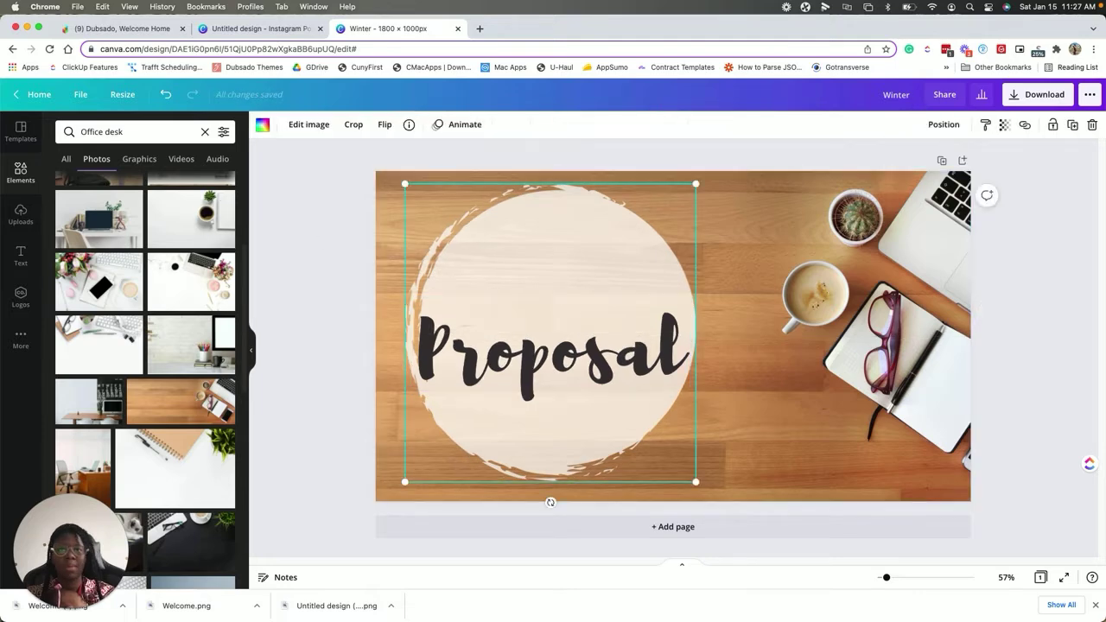
Add the Royal crown logo from the brand kit and place it over the upper part of the white circle
click(20, 297)
click(84, 259)
drag(711, 272, 596, 221)
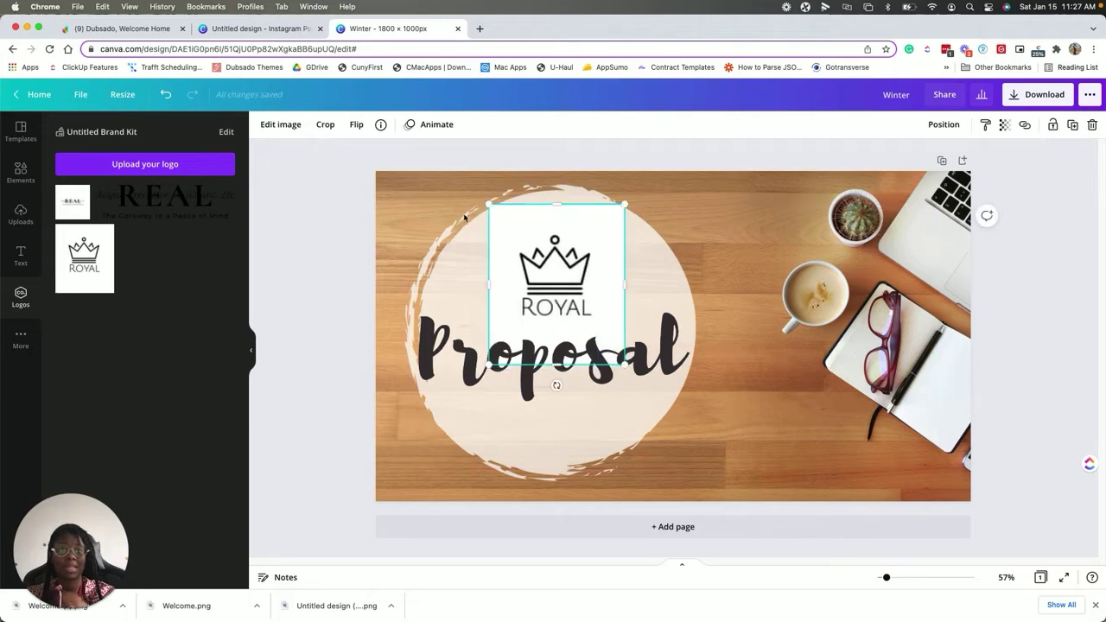
Remove the Royal logo's white background and shift the logo slightly left above "Proposal"
click(19, 213)
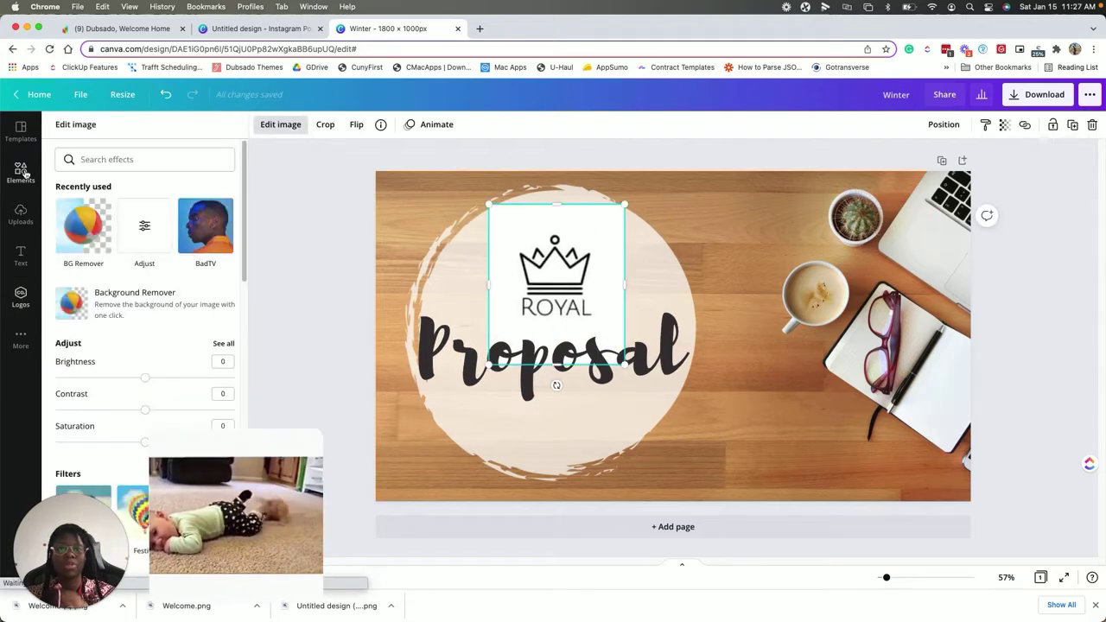
click(83, 225)
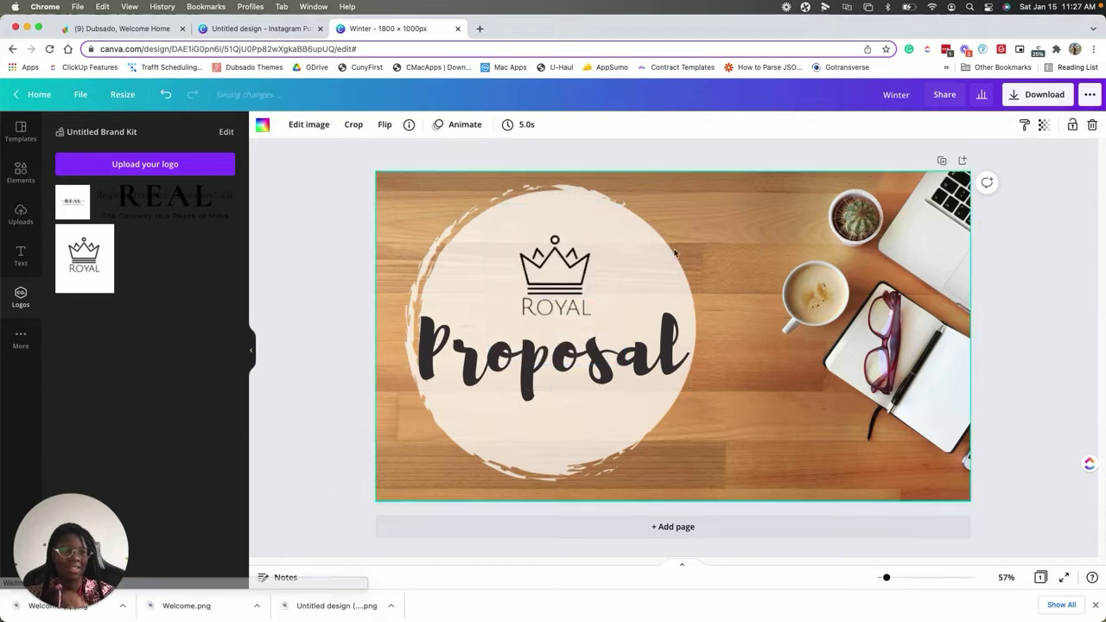
drag(551, 270, 545, 270)
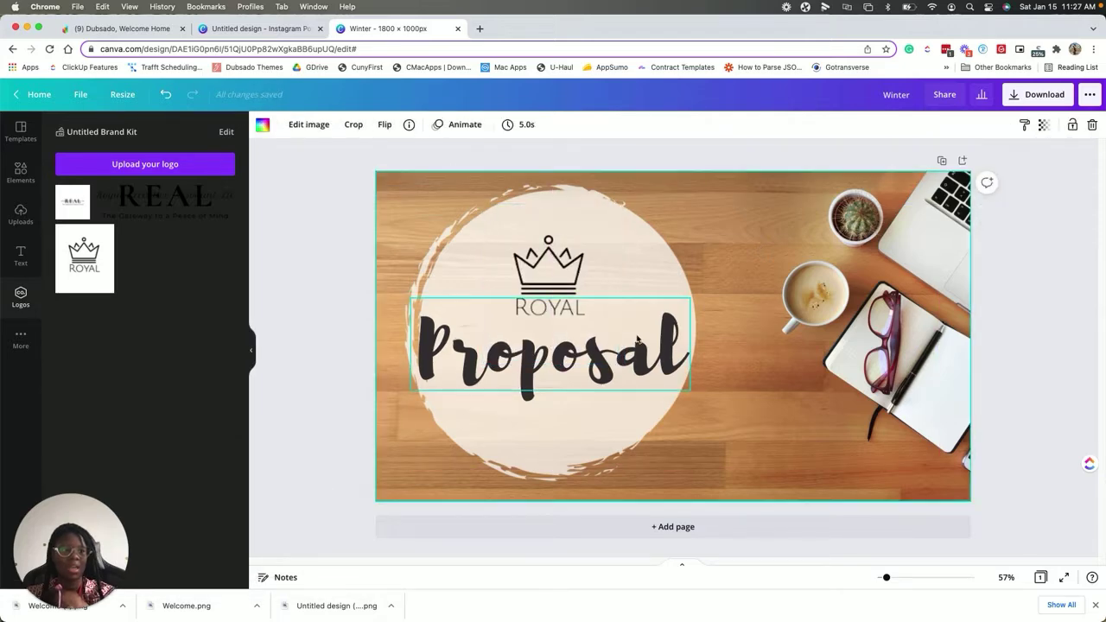
Recolor the "Proposal" text with the black from the Royal Social Media Brand Colors
click(684, 328)
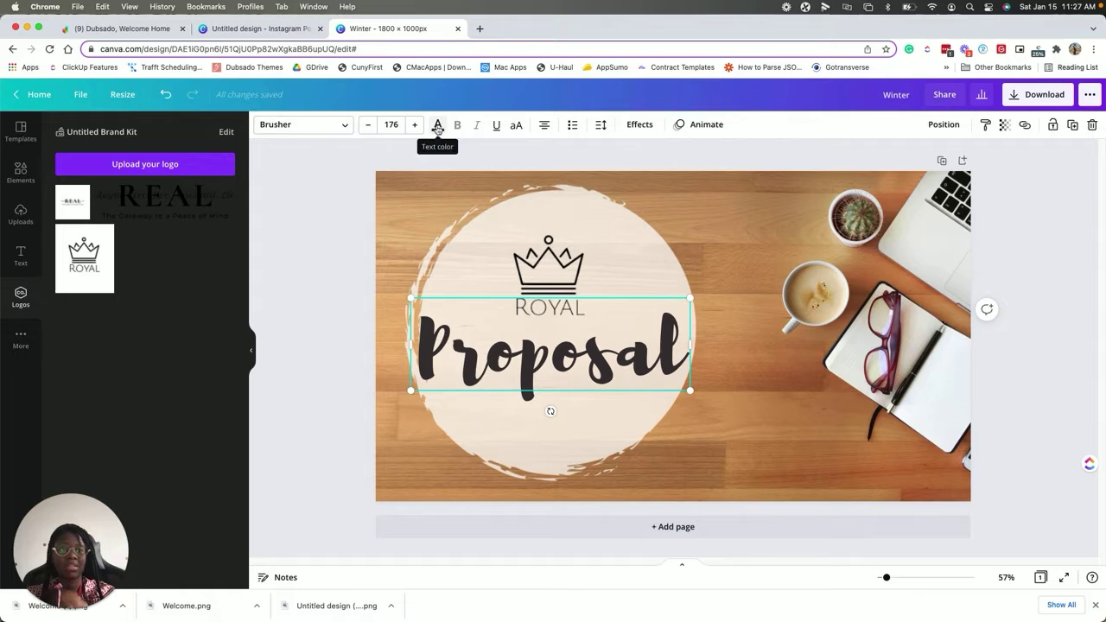
click(438, 127)
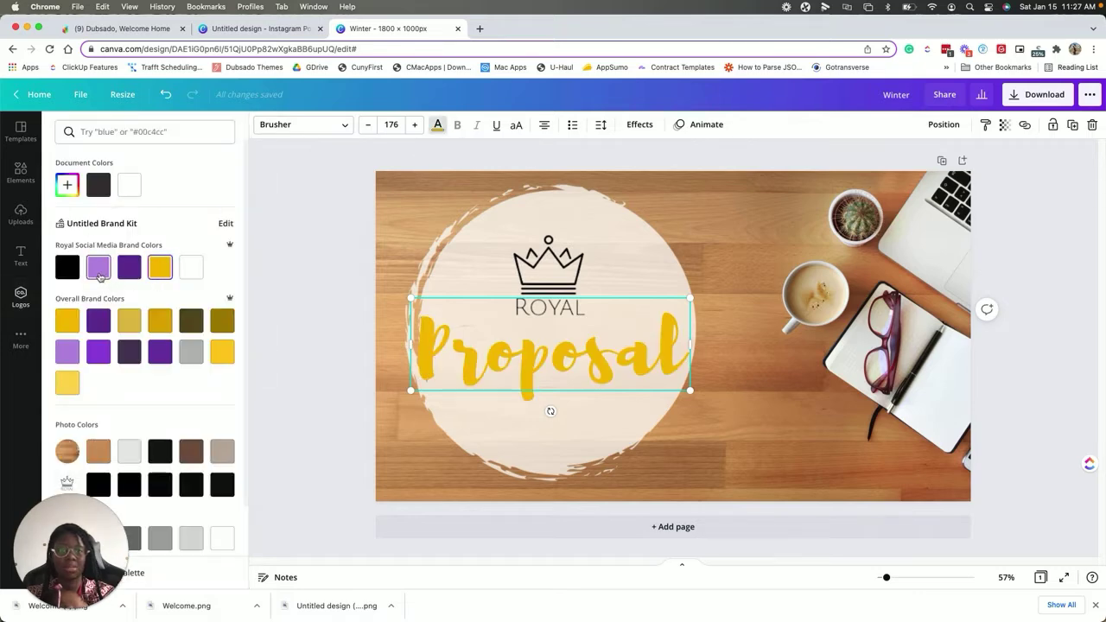
click(67, 268)
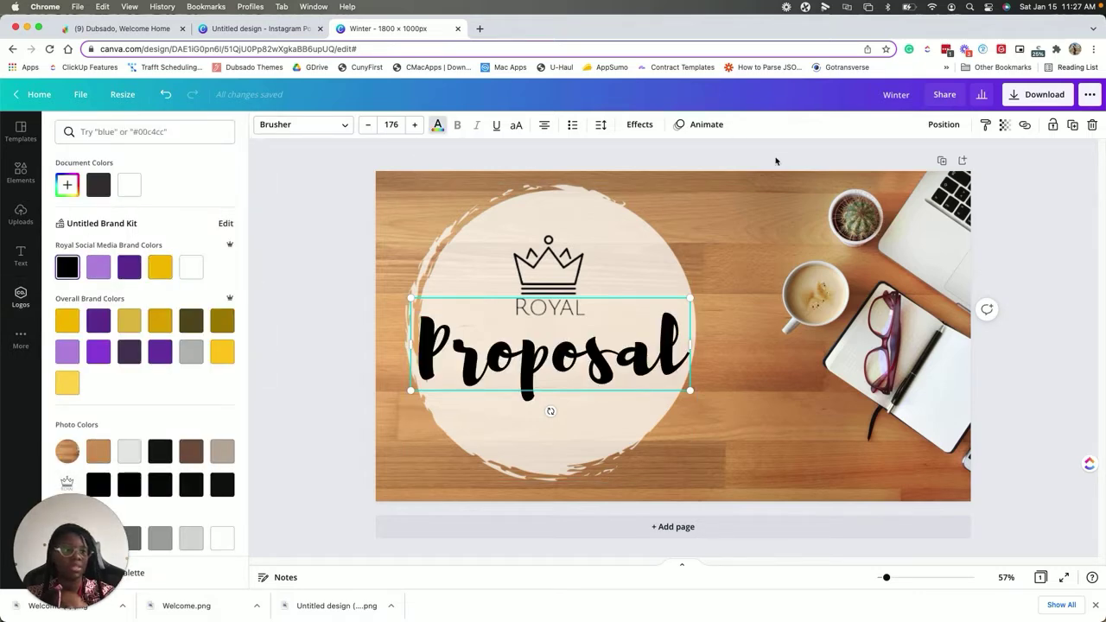
Apply the Shadow effect to the "Proposal" text, try gold and purple as its color, and settle on brand white
click(640, 124)
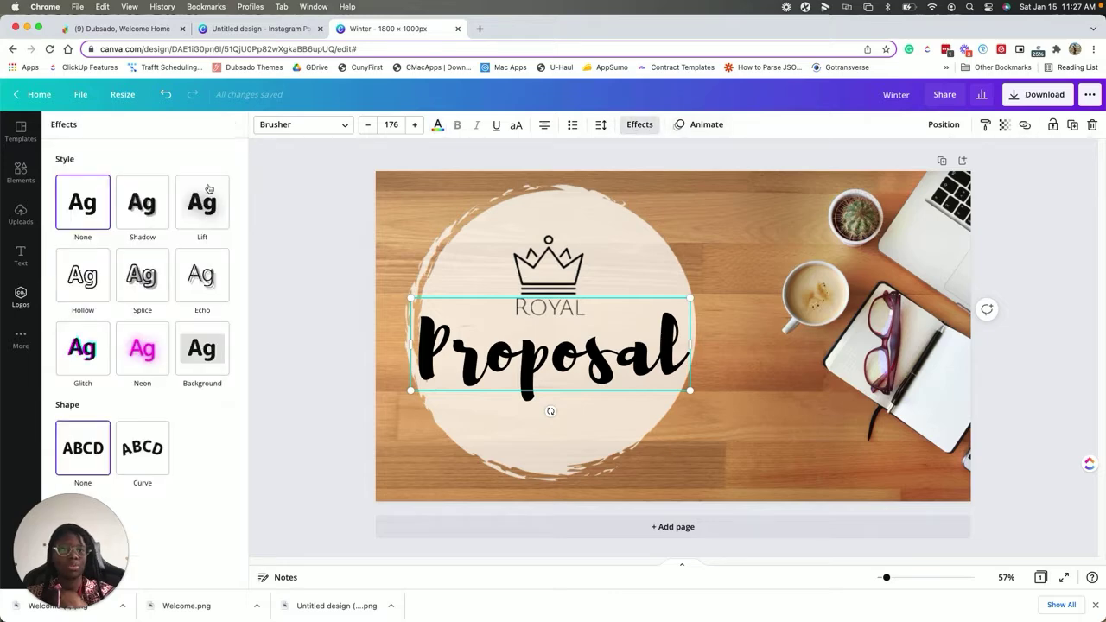
click(142, 202)
click(221, 386)
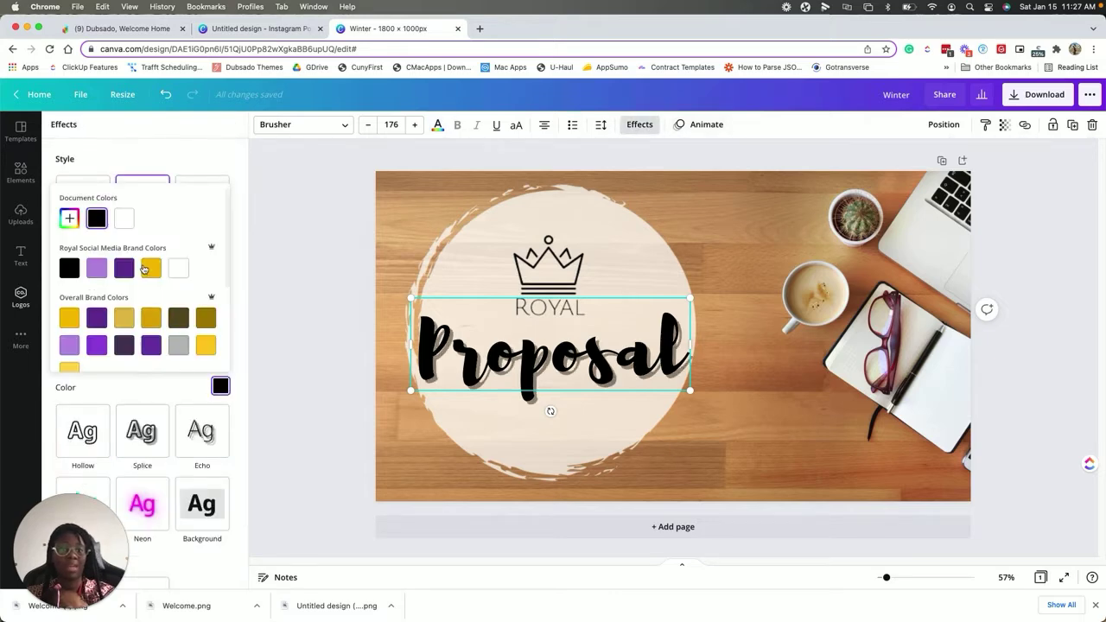
click(149, 270)
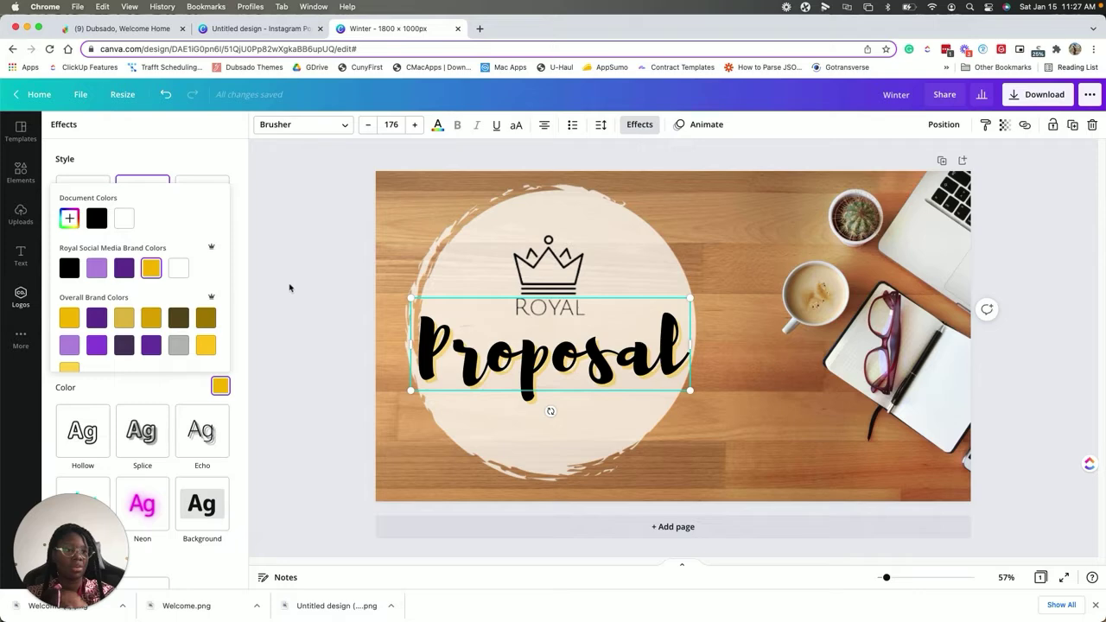
click(123, 269)
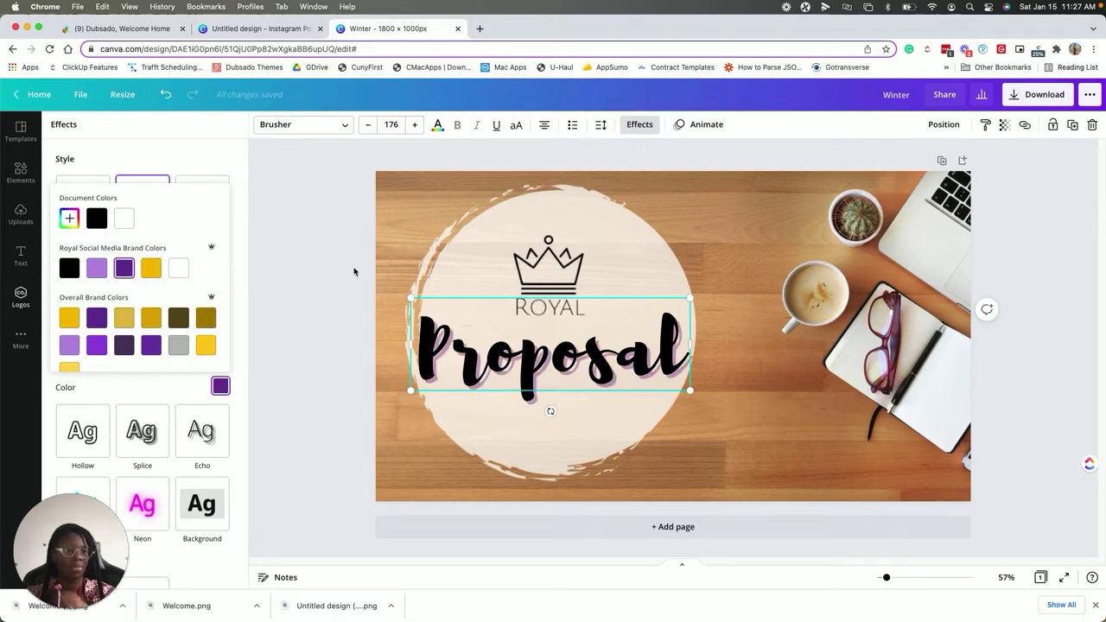
scroll(196, 230, down, 5)
scroll(166, 252, up, 5)
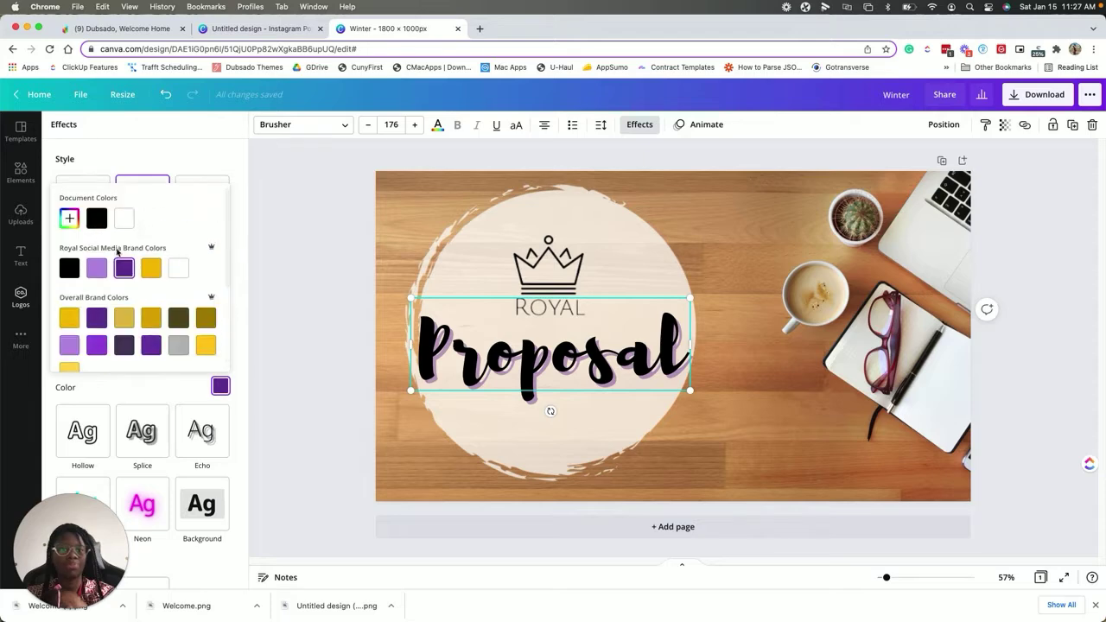
click(182, 272)
click(147, 272)
click(183, 274)
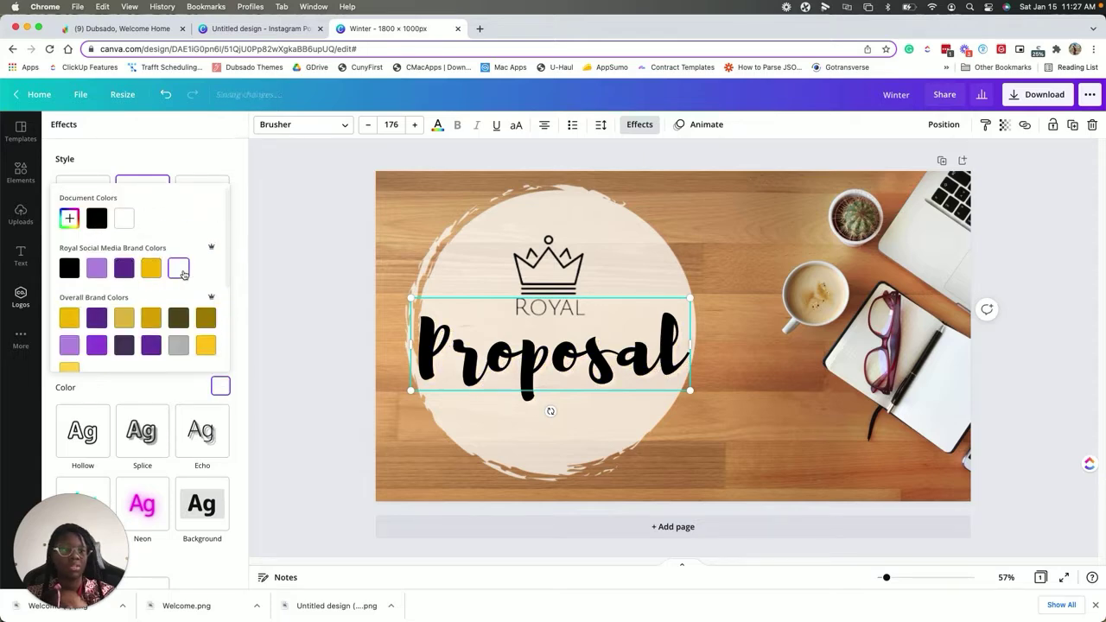
click(299, 251)
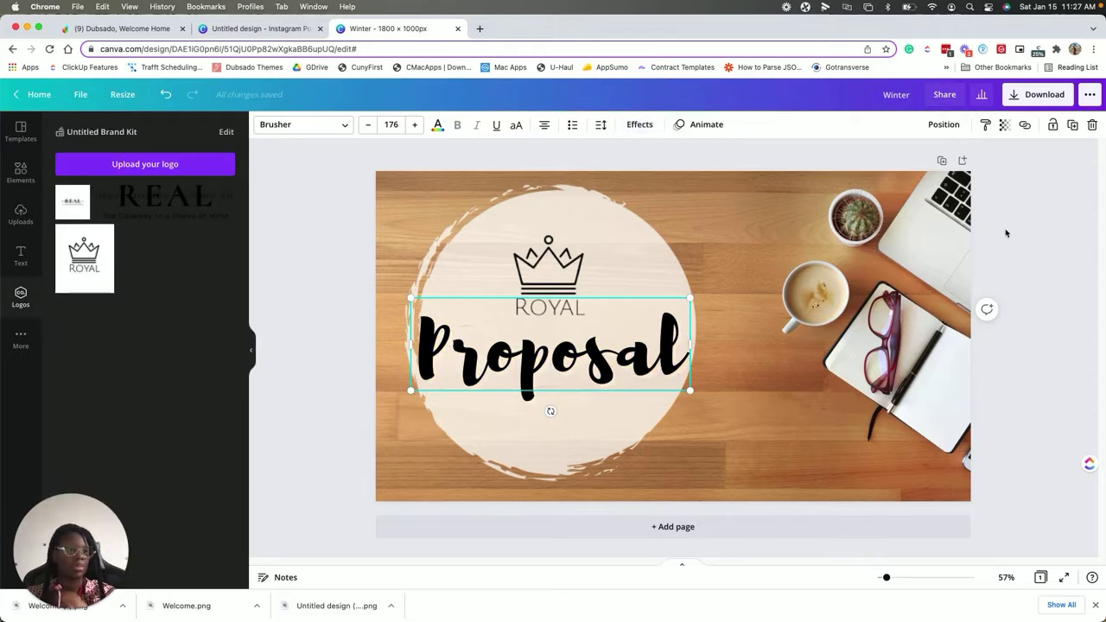
Download the finished design as a PNG and save it as Winter in the Downloads folder
click(1045, 95)
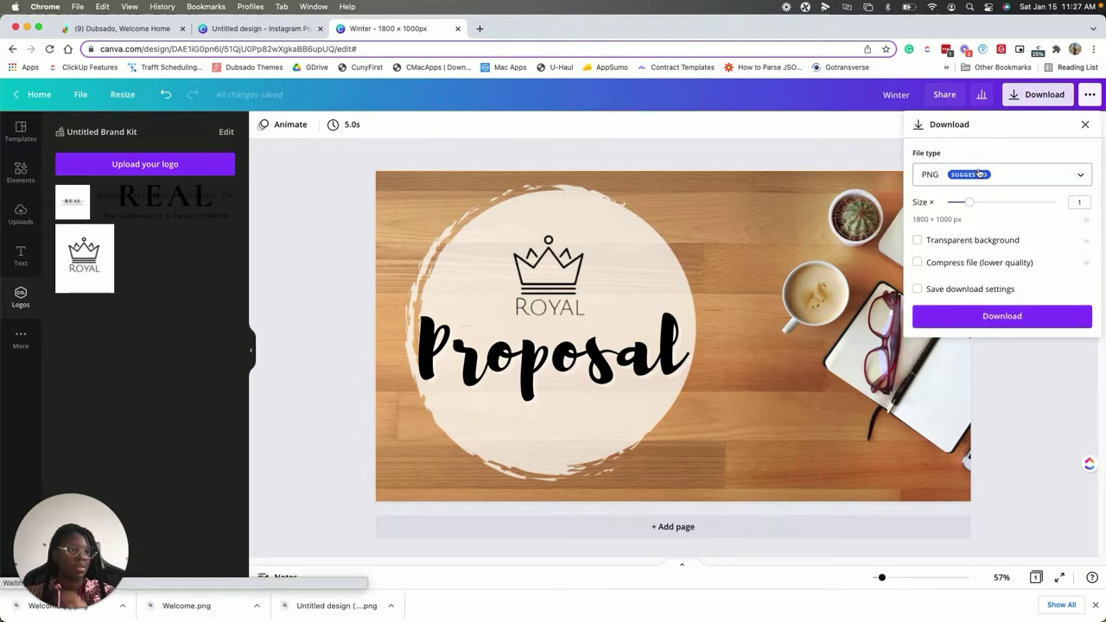
click(1078, 175)
click(1089, 311)
click(1084, 316)
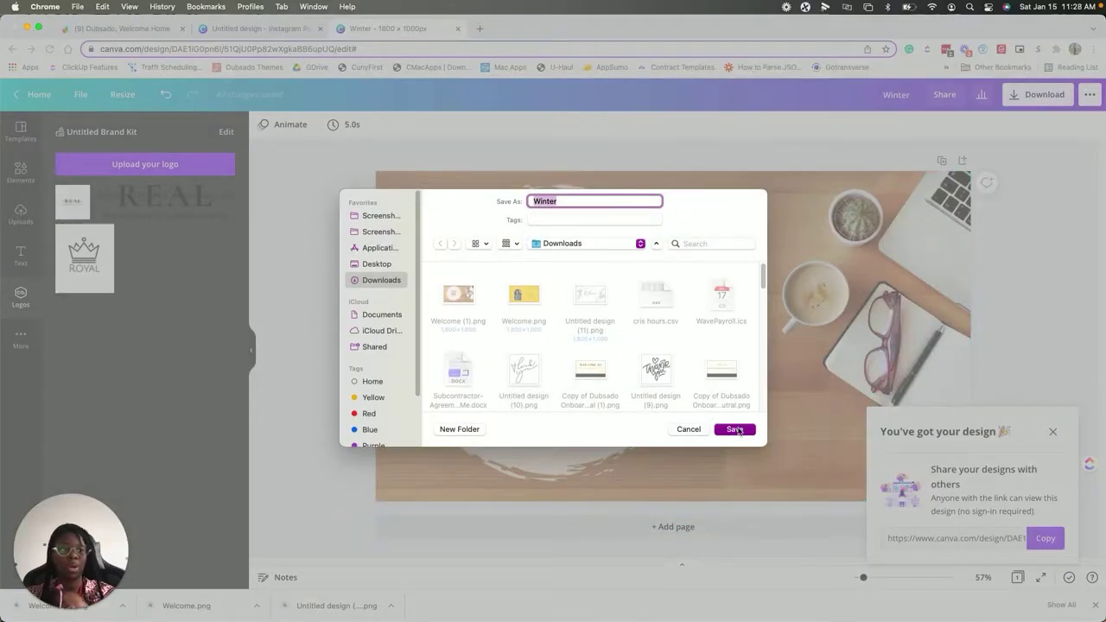
click(735, 429)
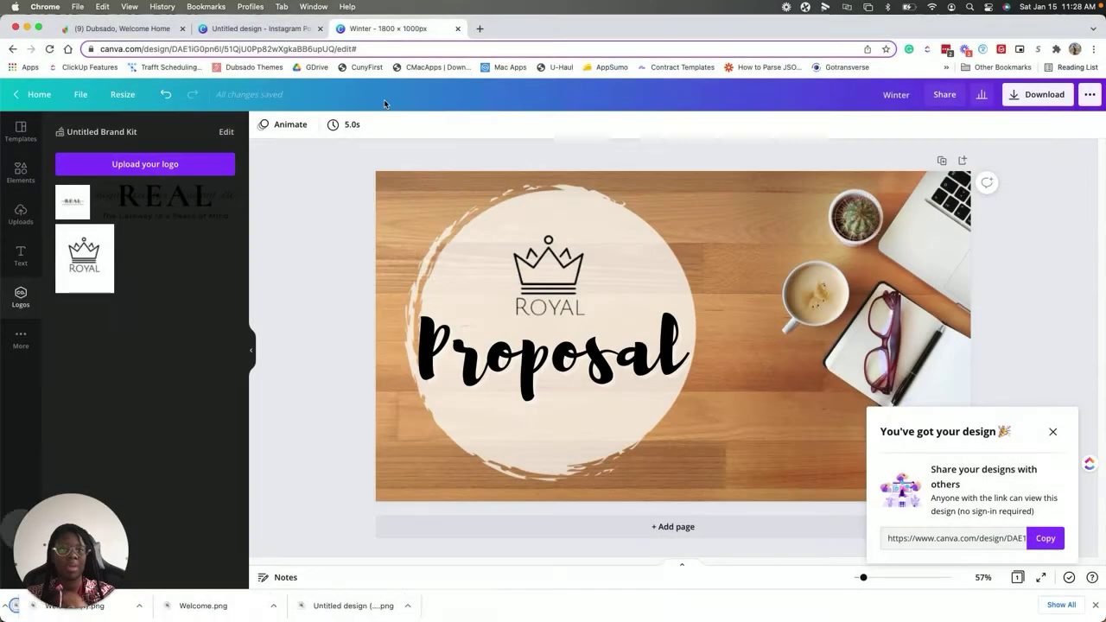
Switch to the Dubsado form builder and place an Images element on the empty New Proposal form
click(268, 29)
click(142, 28)
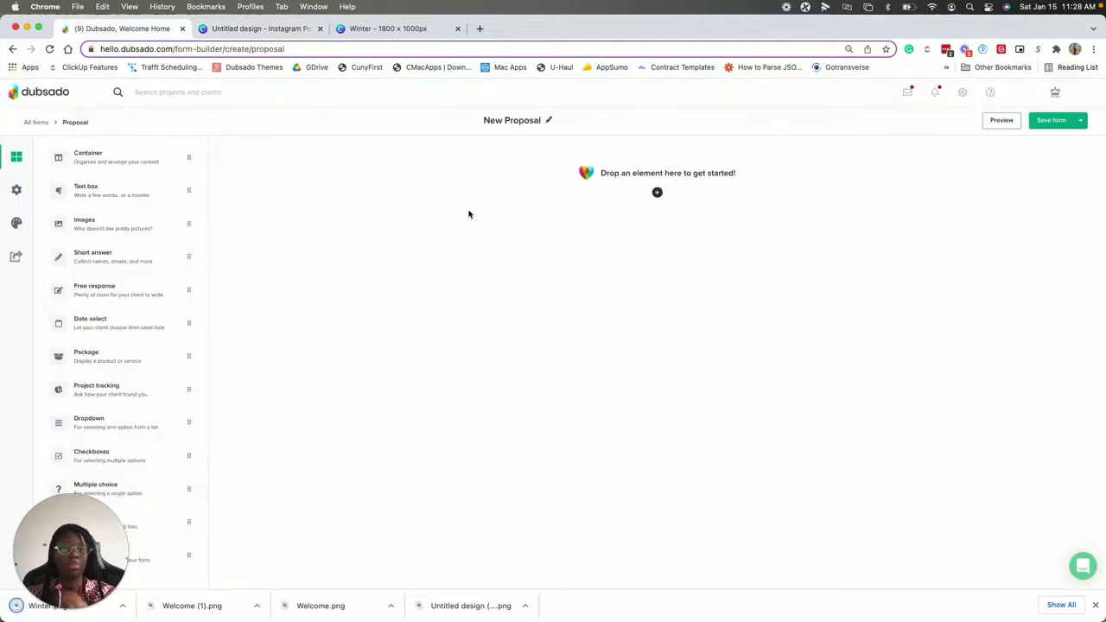
drag(86, 526, 1038, 510)
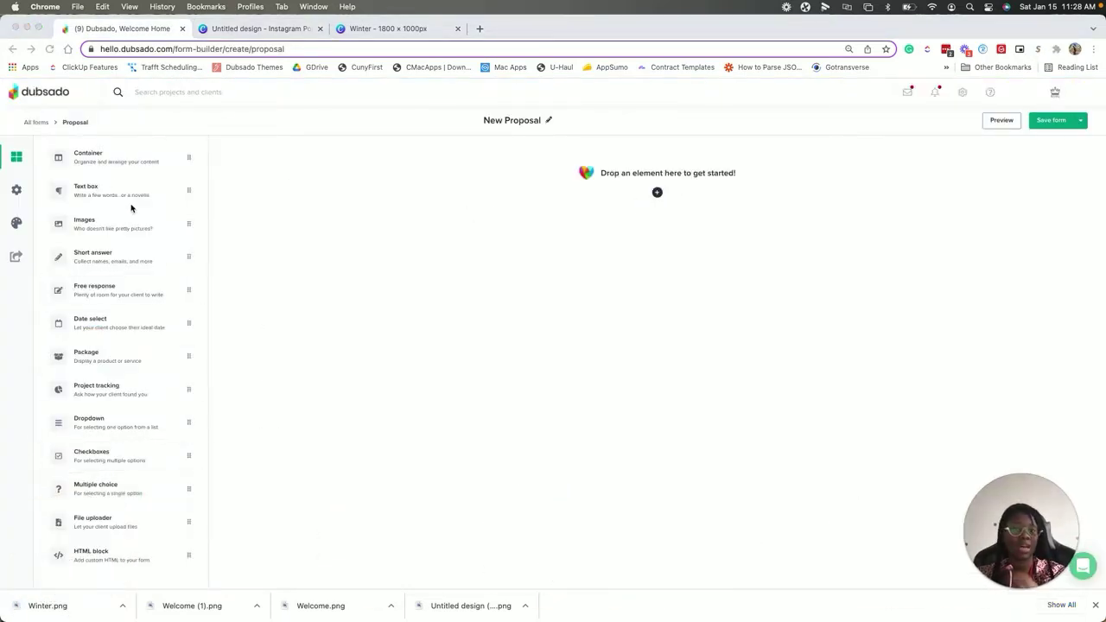
click(421, 252)
drag(146, 227, 712, 213)
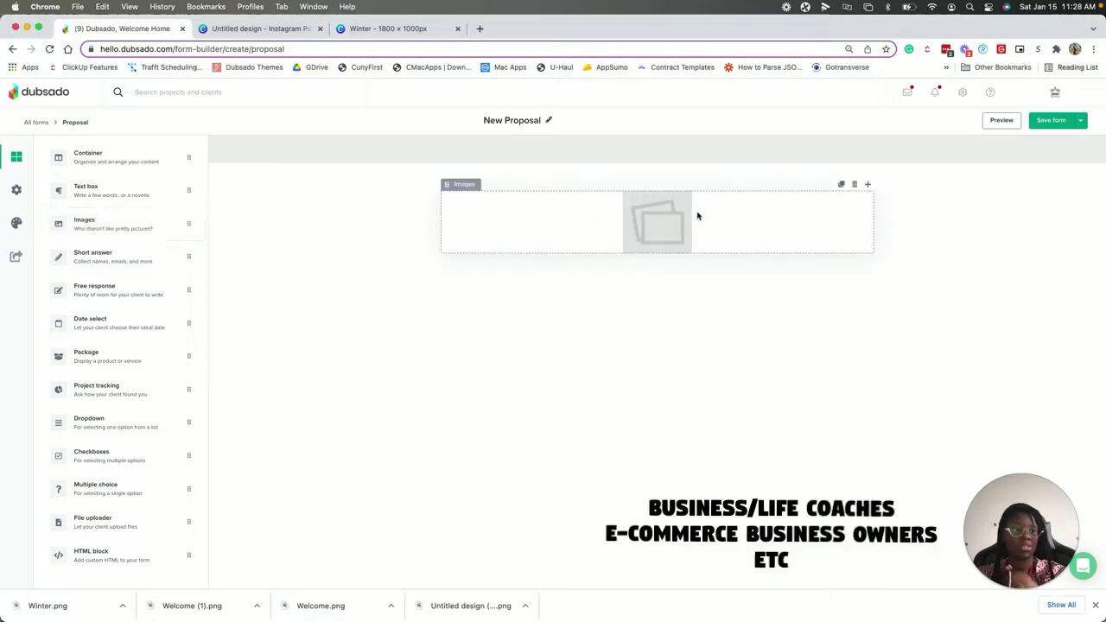
click(712, 214)
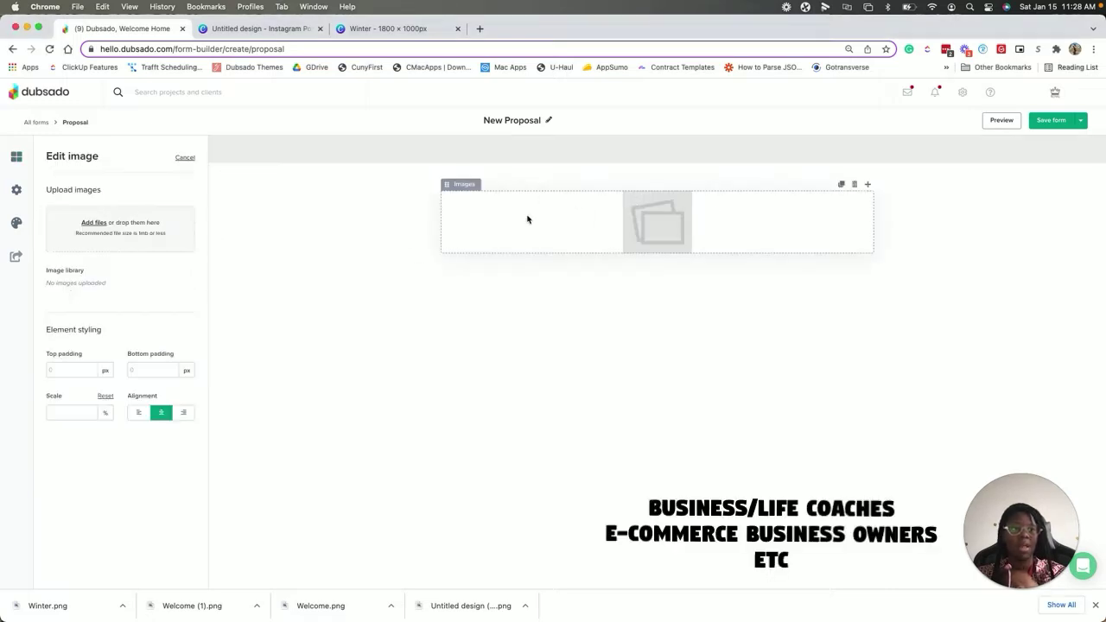
Upload Winter.png from Downloads and use it as the picture in the form's image element
click(94, 223)
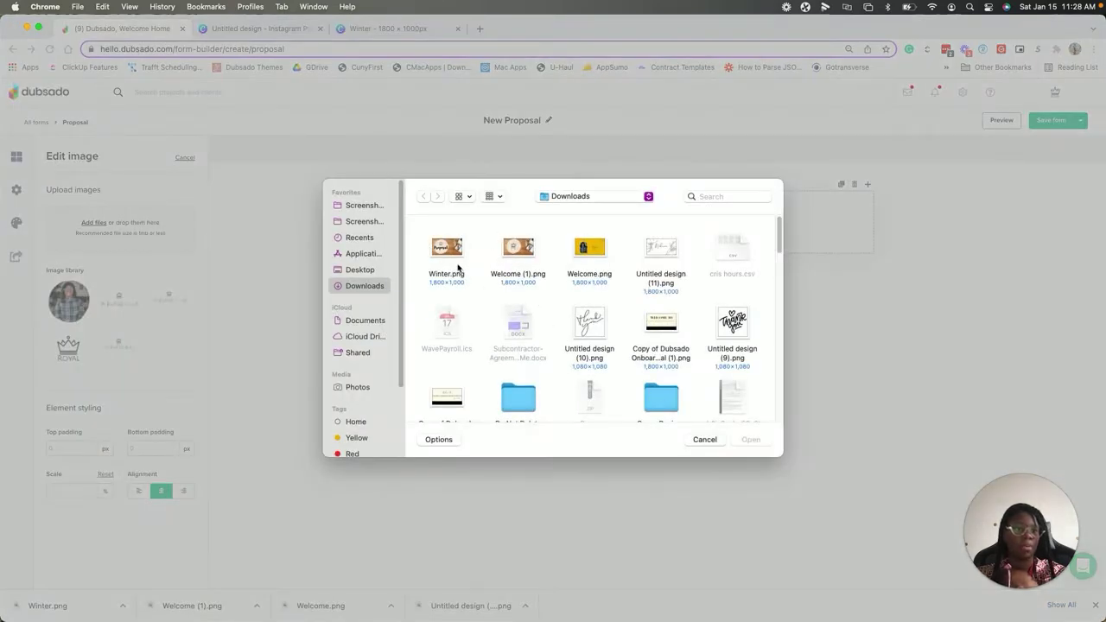
key(Down)
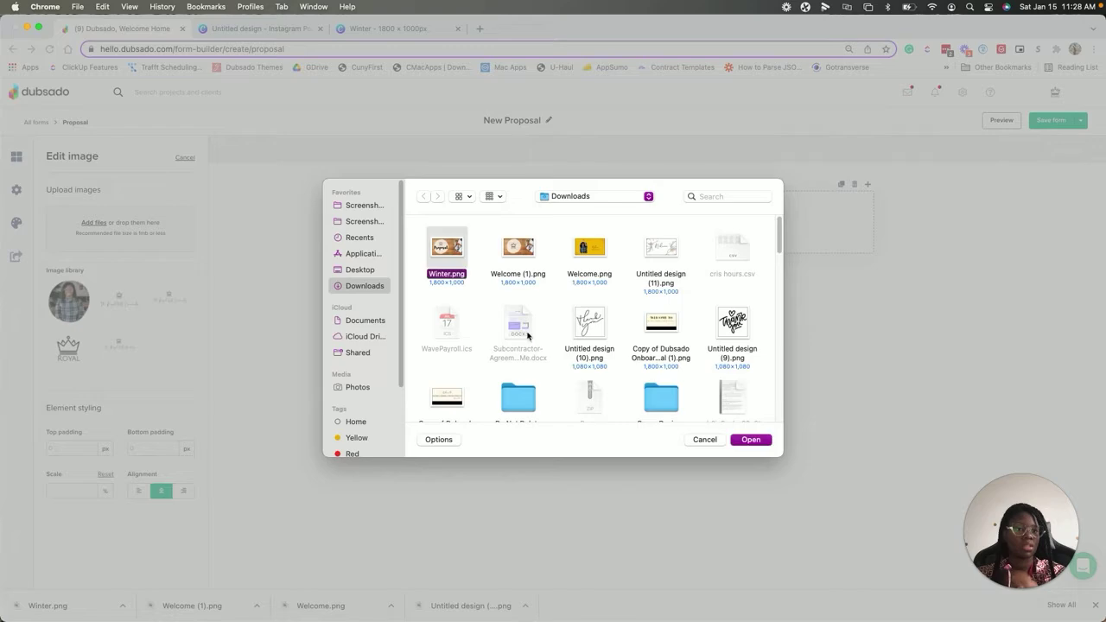
click(752, 440)
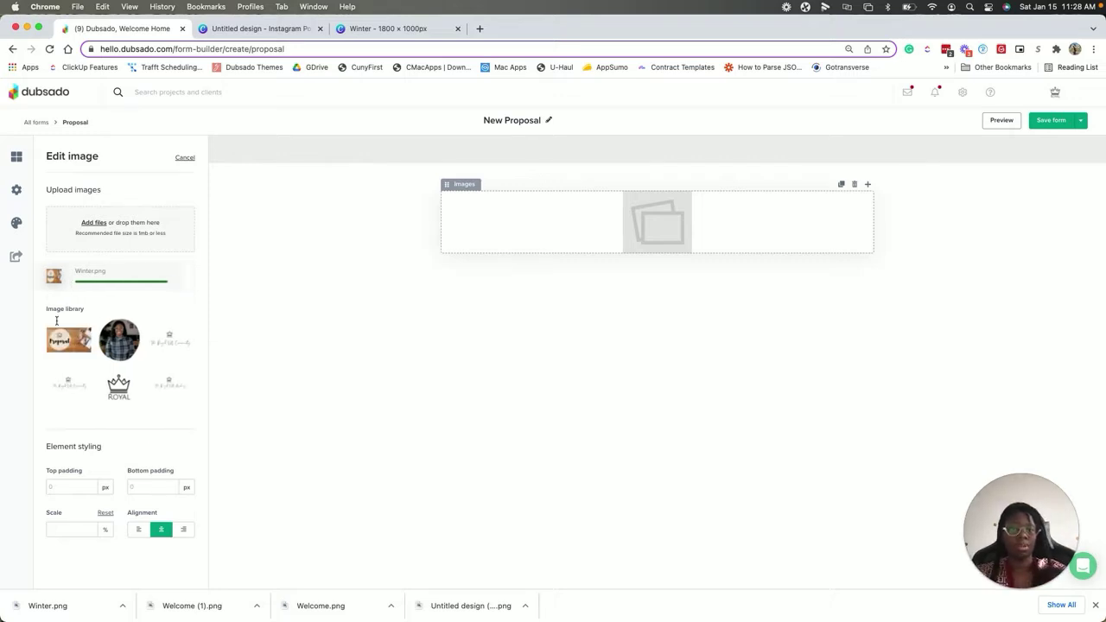
click(680, 518)
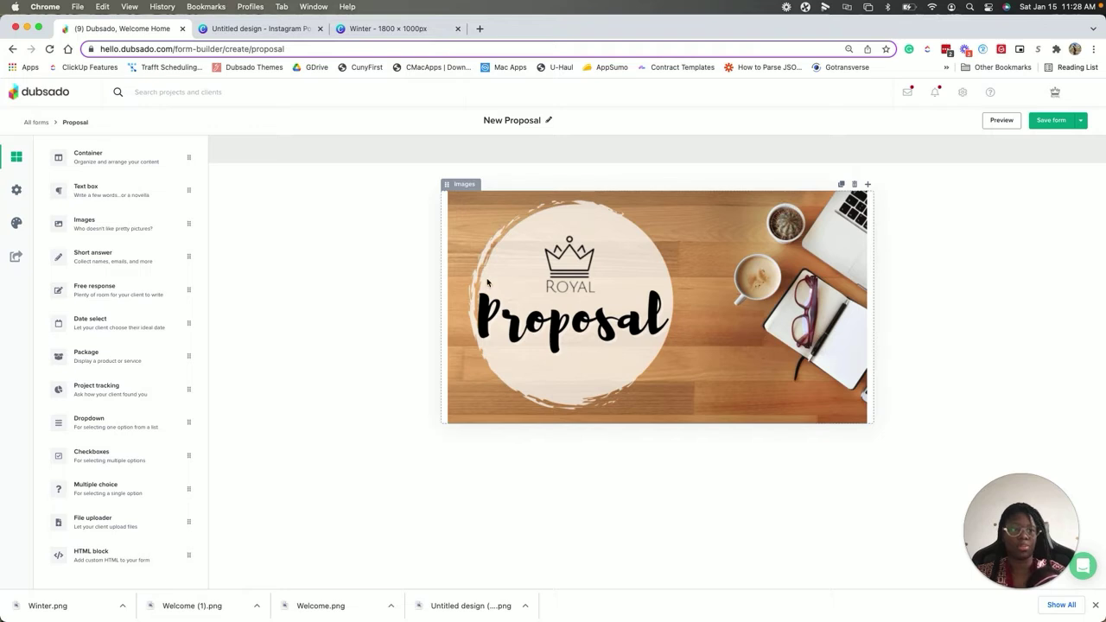
Add a two-column container below the header image, with an Images element in the left column and a text box in the right
mouse_move(86, 190)
mouse_down()
mouse_move(593, 459)
mouse_move(191, 364)
mouse_move(116, 193)
mouse_move(96, 191)
mouse_up()
drag(87, 156, 589, 448)
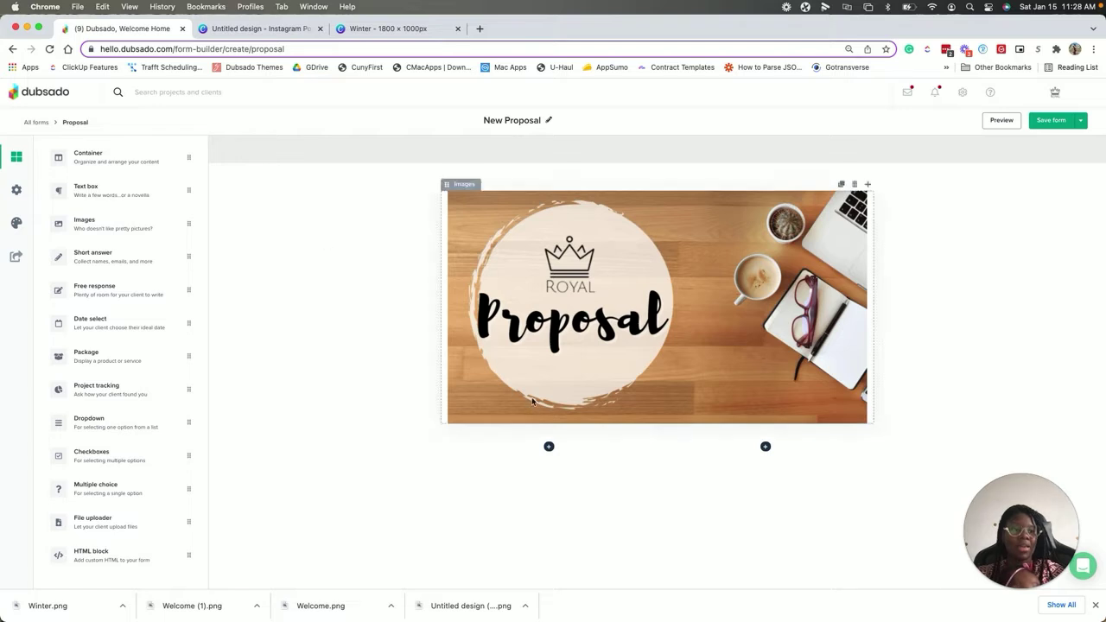
click(497, 474)
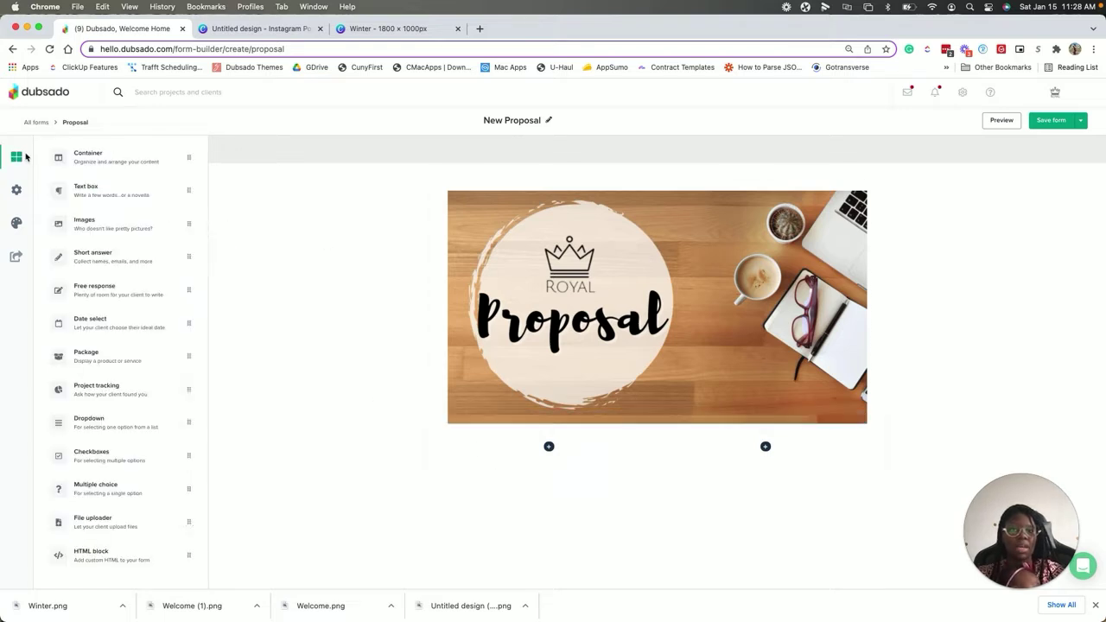
drag(103, 195, 776, 450)
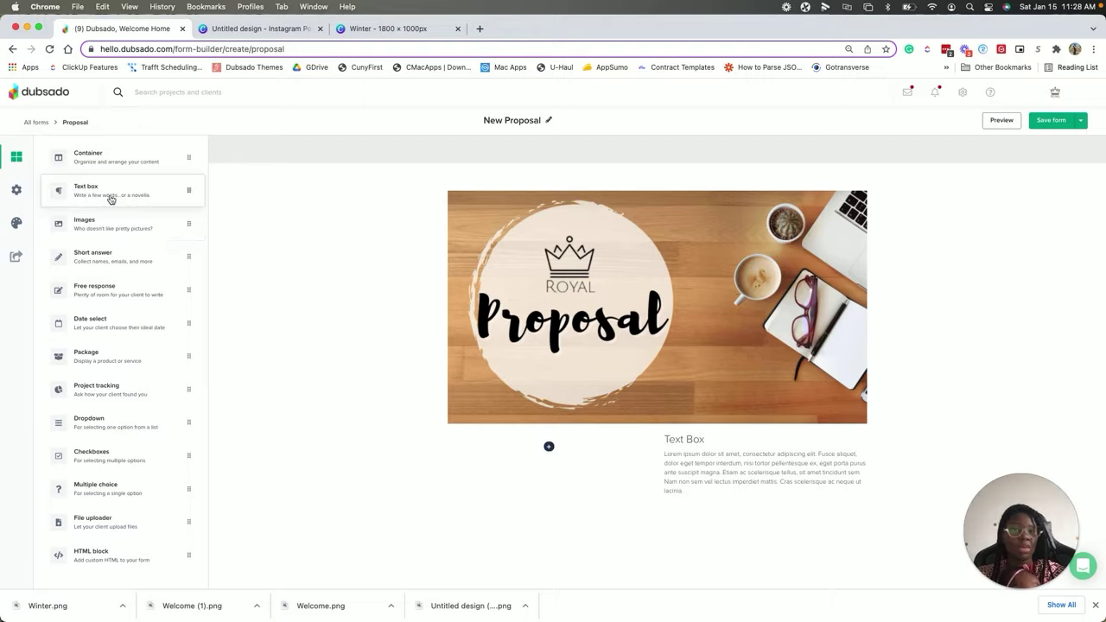
drag(99, 224, 544, 455)
Insert a full-width text box between the header image and the container and clear its placeholder text as a spacer
drag(78, 190, 654, 432)
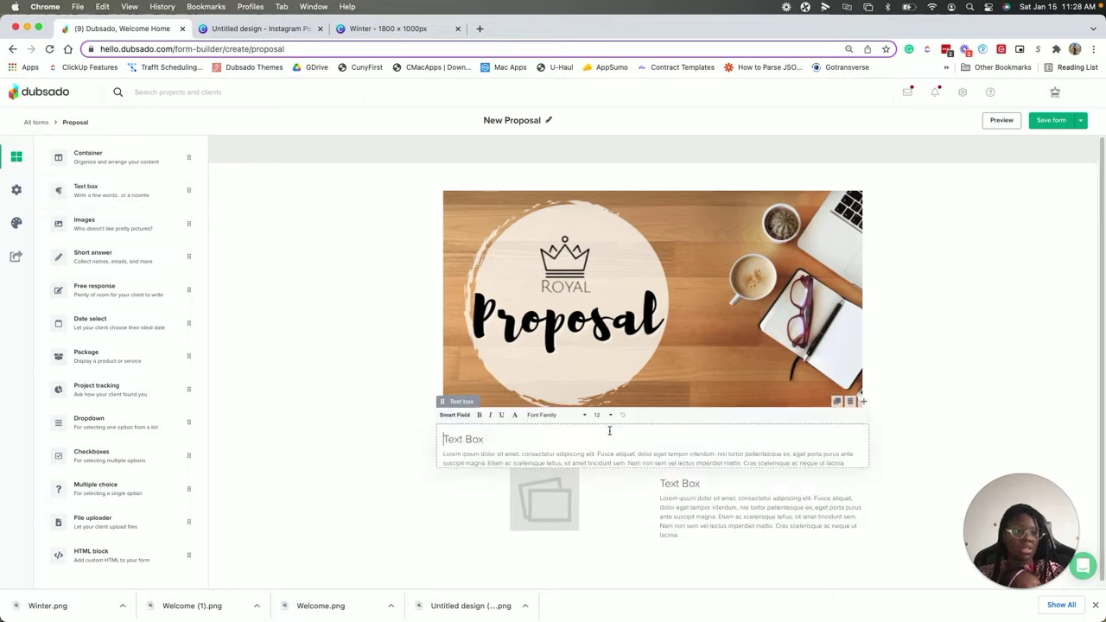
key(super+a)
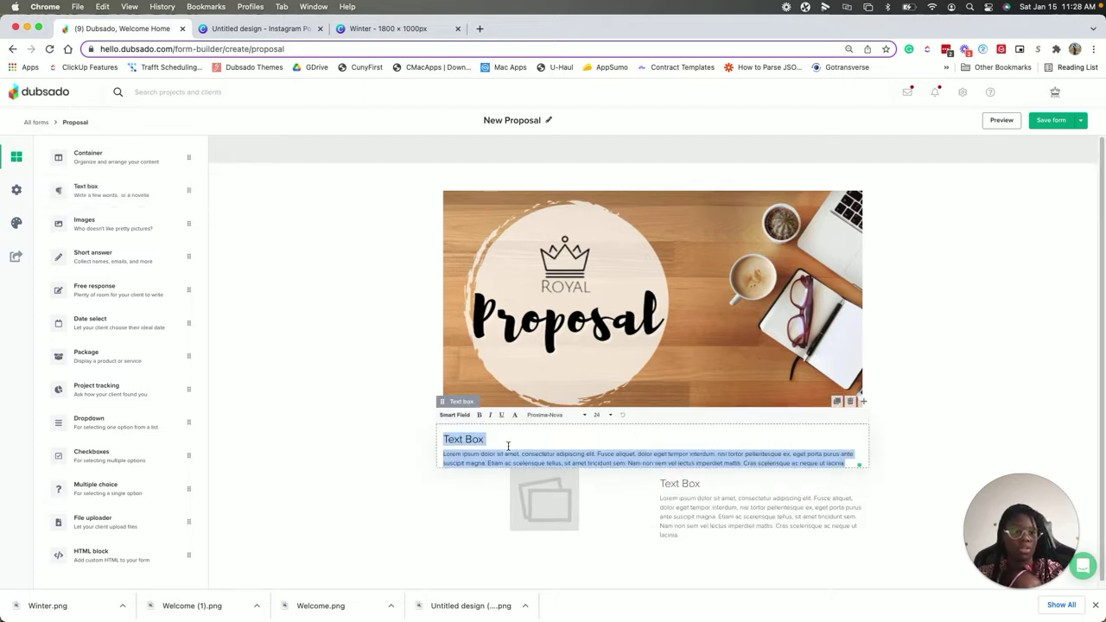
key(BackSpace)
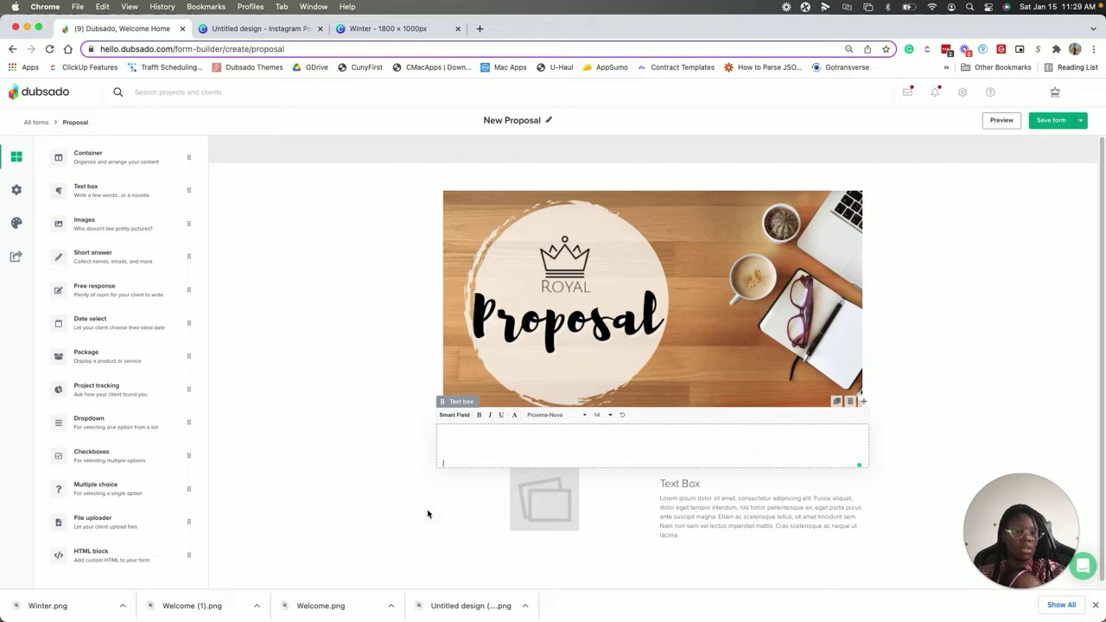
Fill the left column's image element with the round portrait photo from the image library
click(553, 493)
click(119, 327)
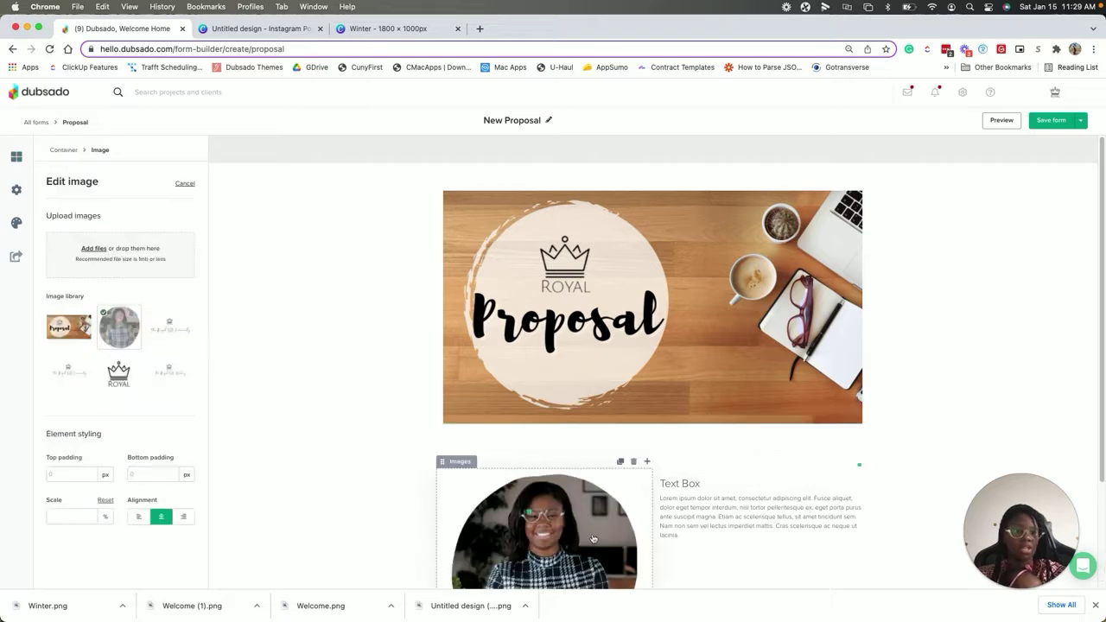
Replace the right column's heading with "Welcome, {{client.firstName}}!" using the Client First Name smart field, and add a blank line below it
click(686, 531)
drag(704, 485, 632, 479)
text(Welcome)
click(733, 483)
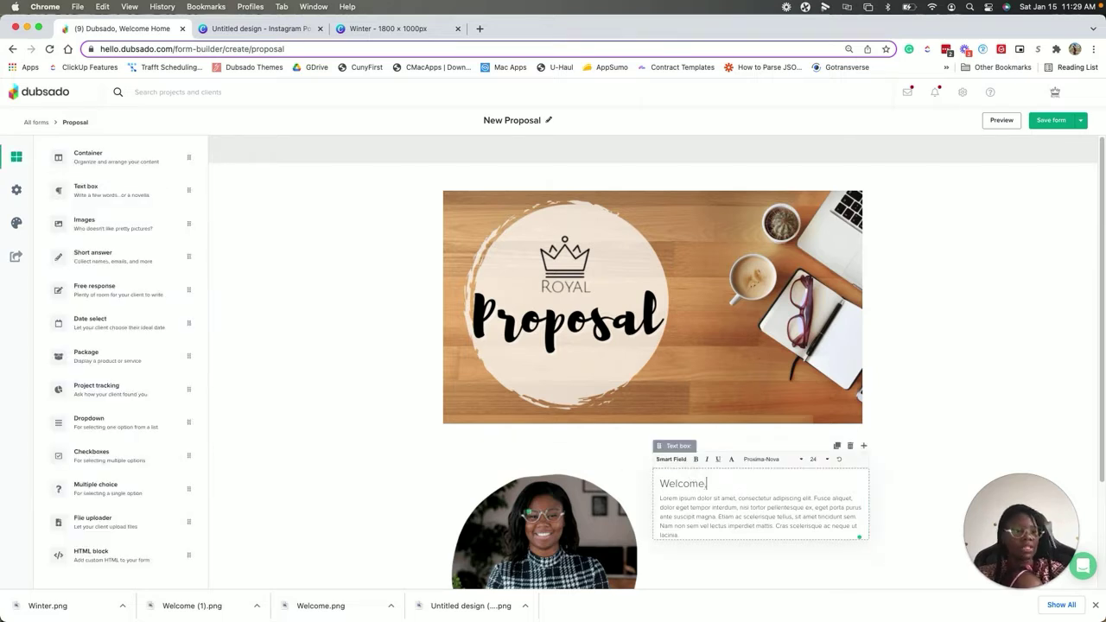
click(672, 459)
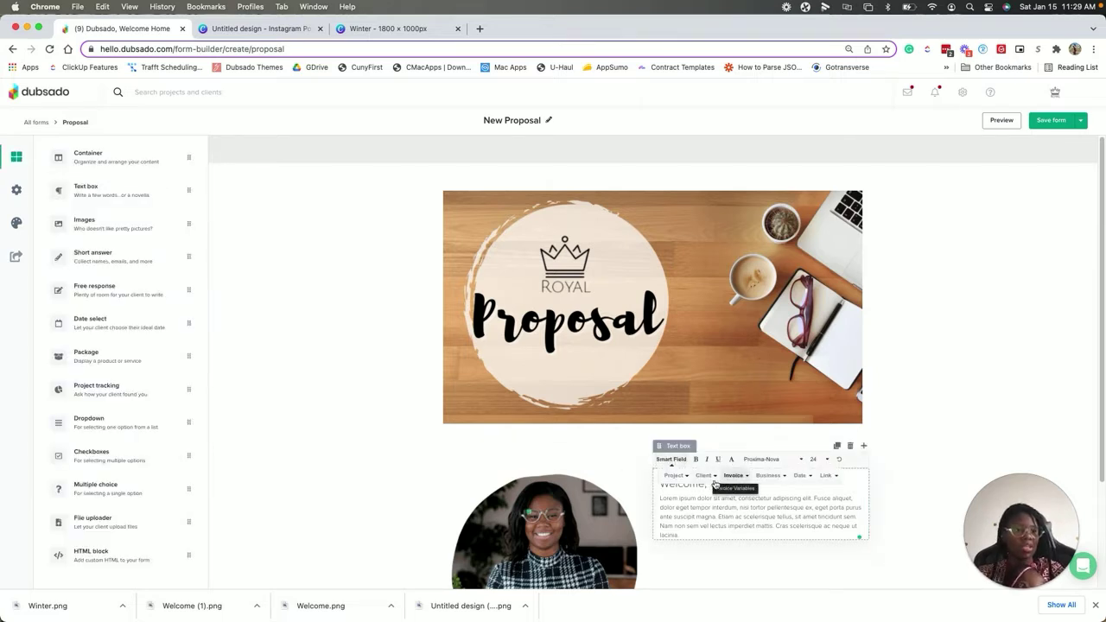
click(705, 476)
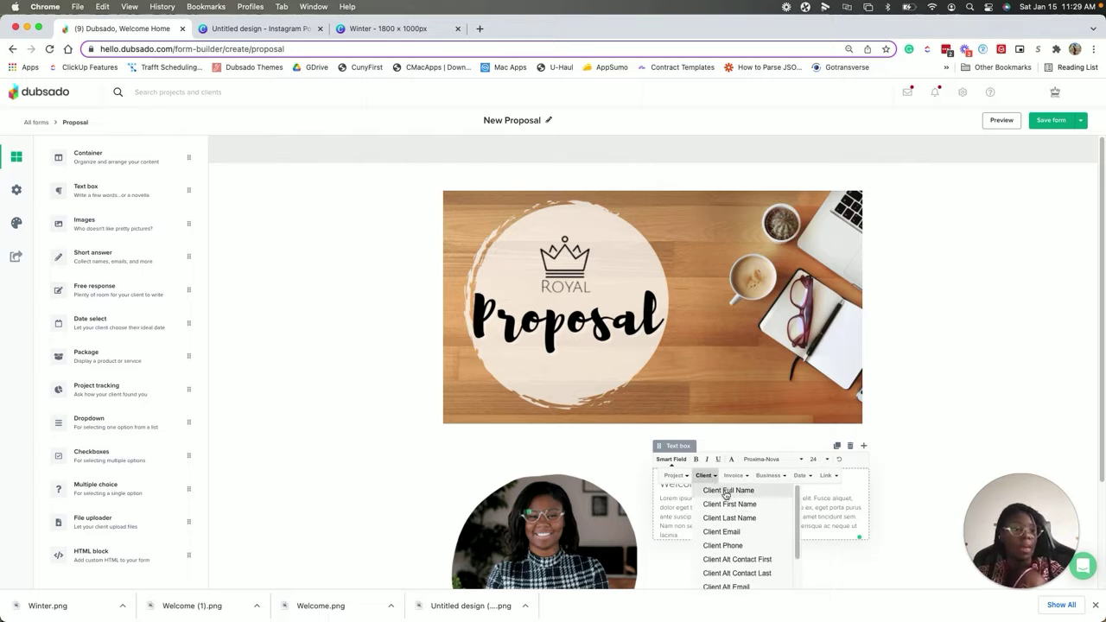
click(730, 504)
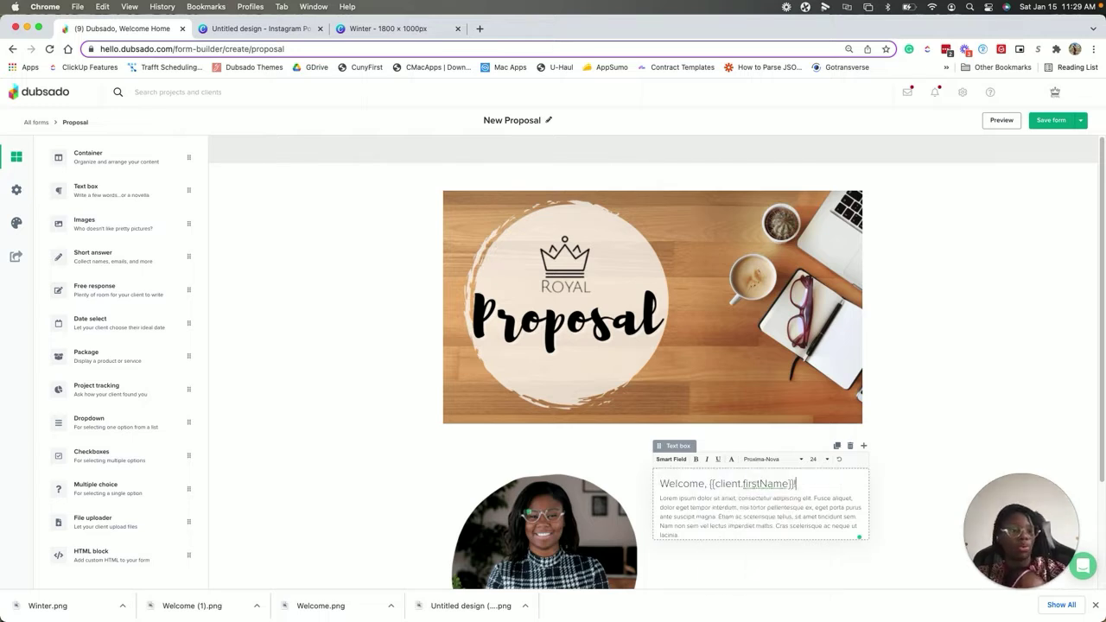
key(Return)
Change the text color of the entire welcome text box, covering both the heading and the placeholder paragraph
drag(711, 541, 754, 489)
click(810, 486)
shift+click(655, 491)
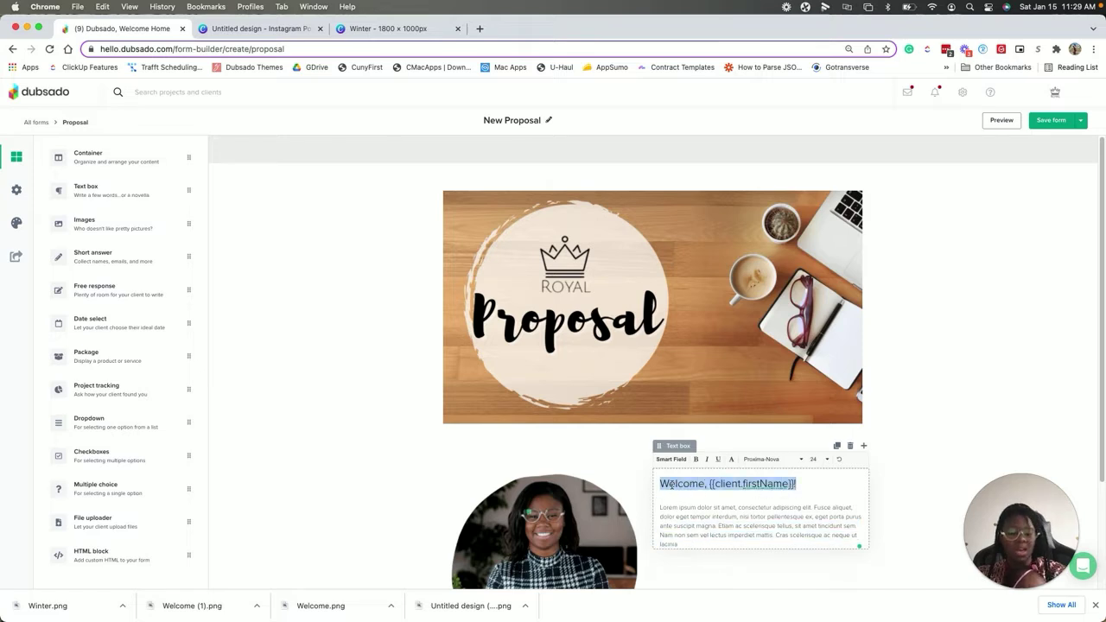
key(super+a)
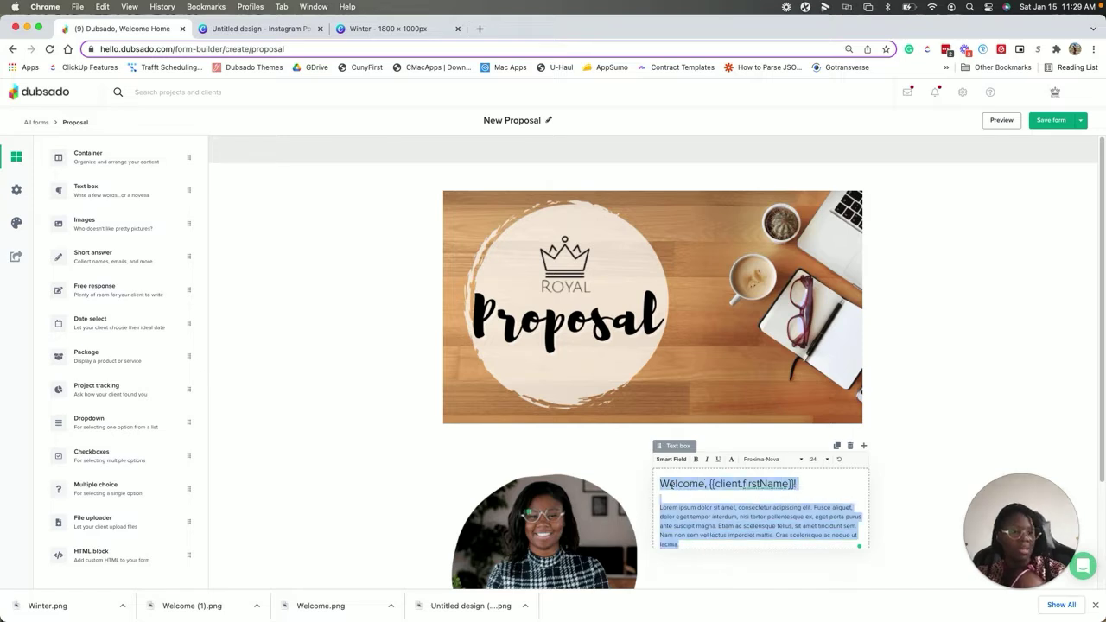
click(733, 460)
click(677, 478)
click(758, 528)
Try the Pinyon Script and Pacifico fonts on the welcome heading
drag(805, 484, 660, 482)
click(772, 459)
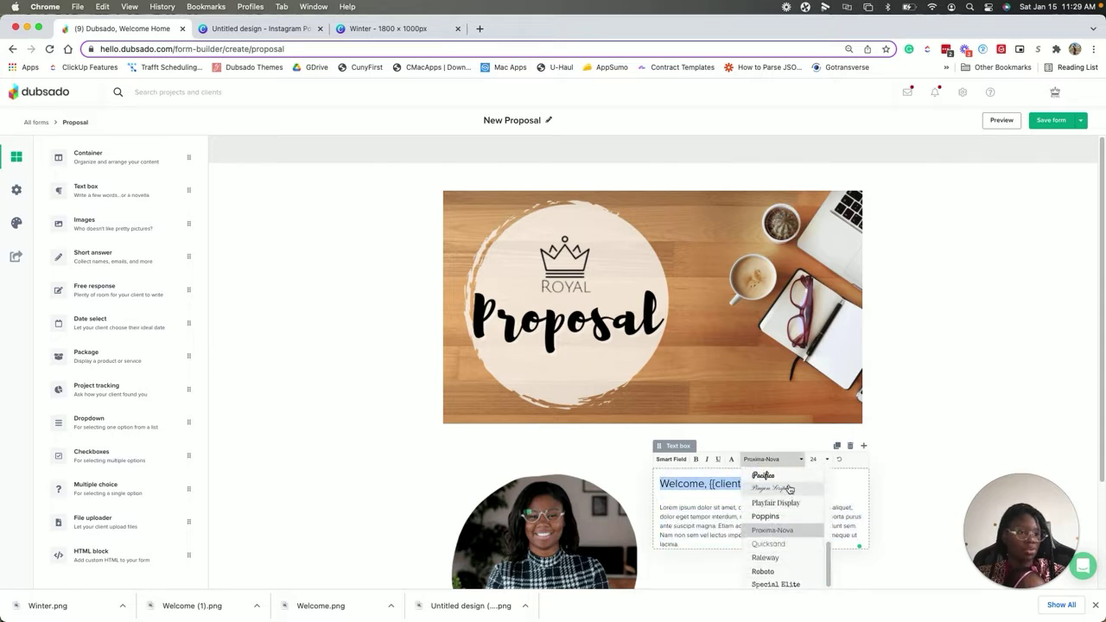
click(772, 488)
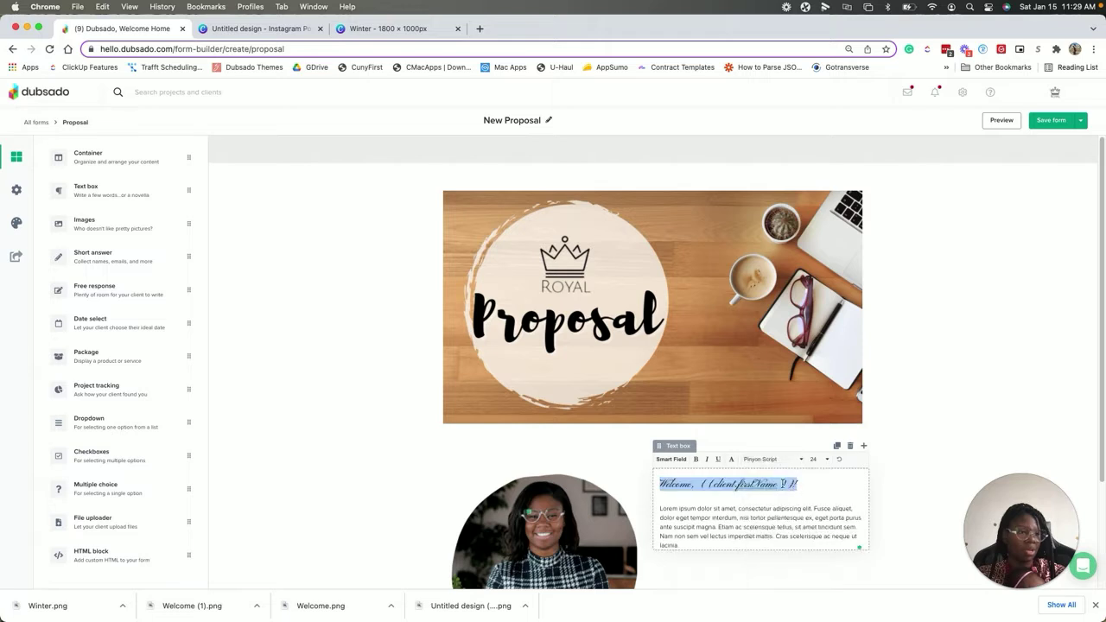
click(772, 459)
click(772, 513)
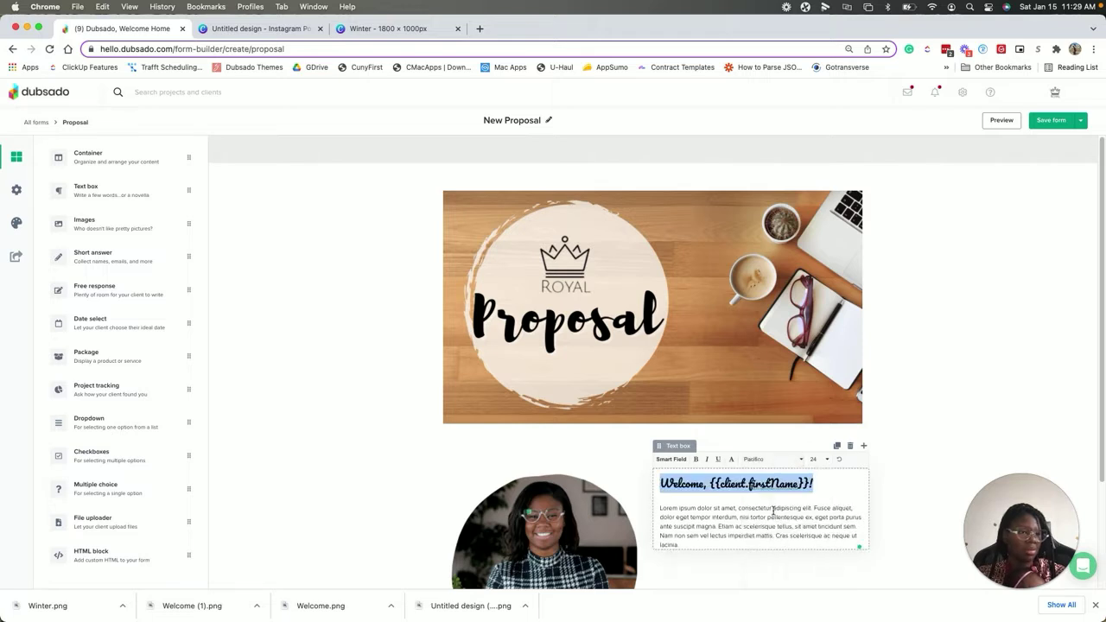
Set the welcome heading's font to Lora
click(772, 459)
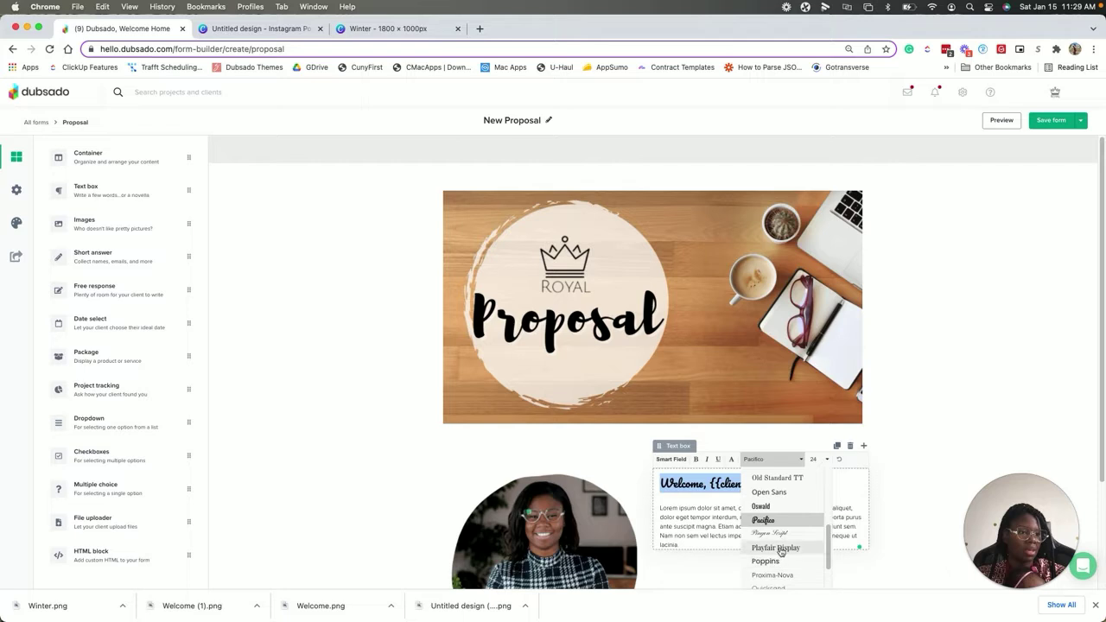
scroll(778, 544, up, 3)
click(778, 529)
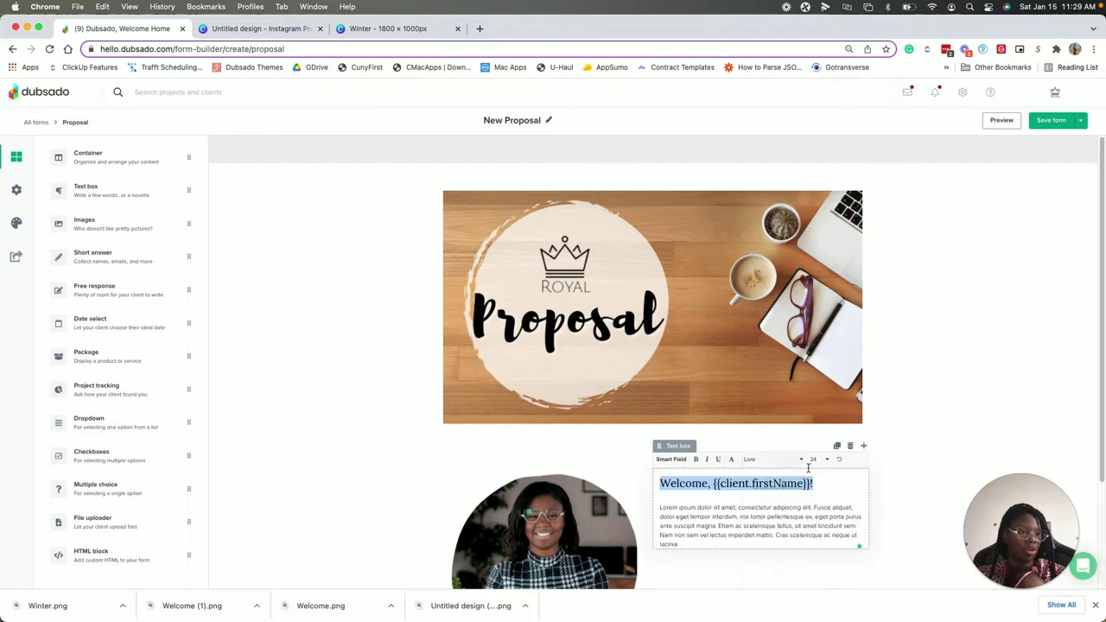
Try font sizes 60, 48 and 36 on the welcome heading
click(813, 459)
click(817, 585)
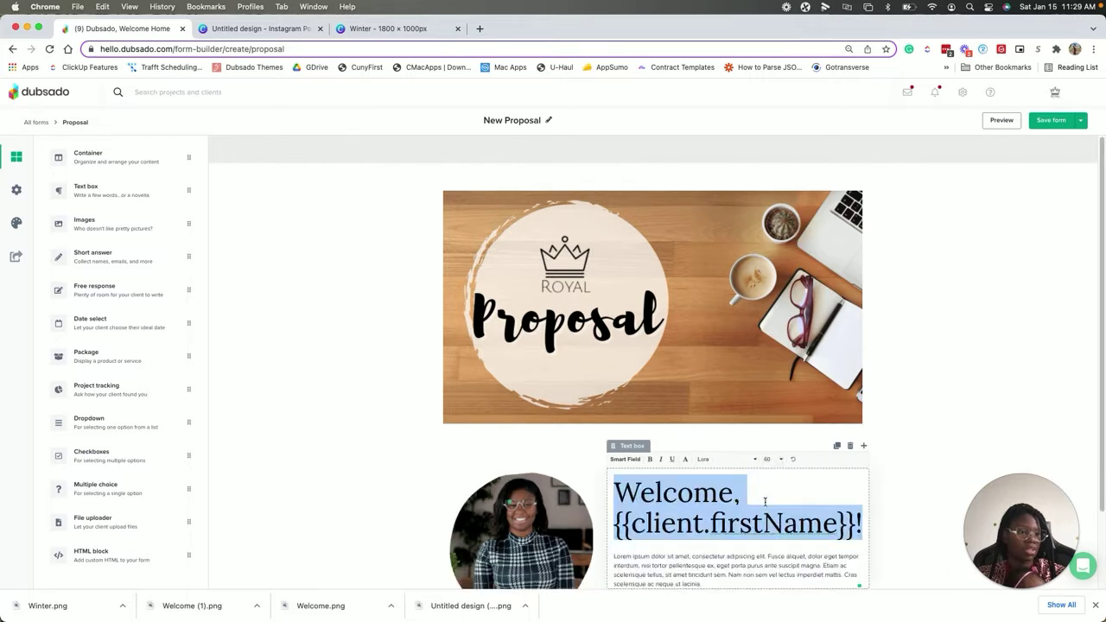
click(774, 459)
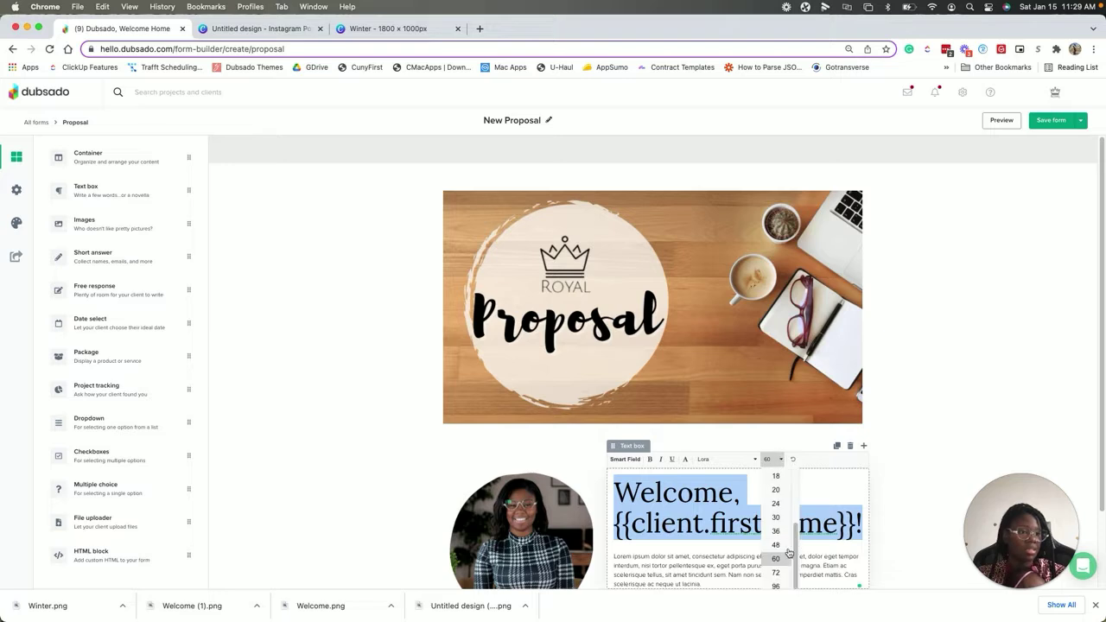
click(778, 545)
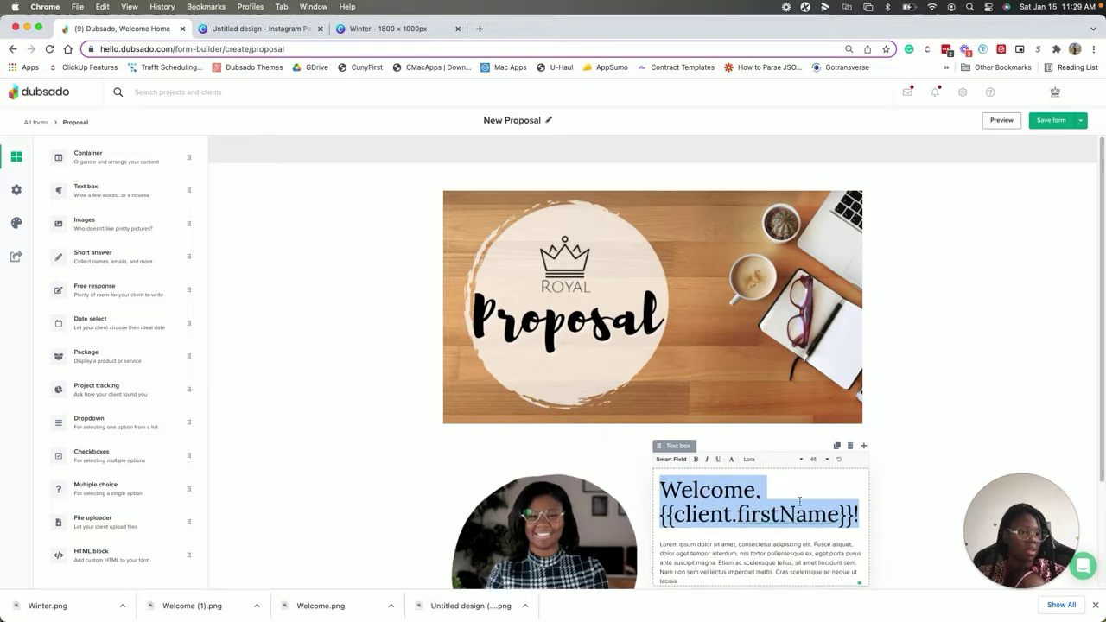
click(814, 459)
click(819, 531)
click(771, 490)
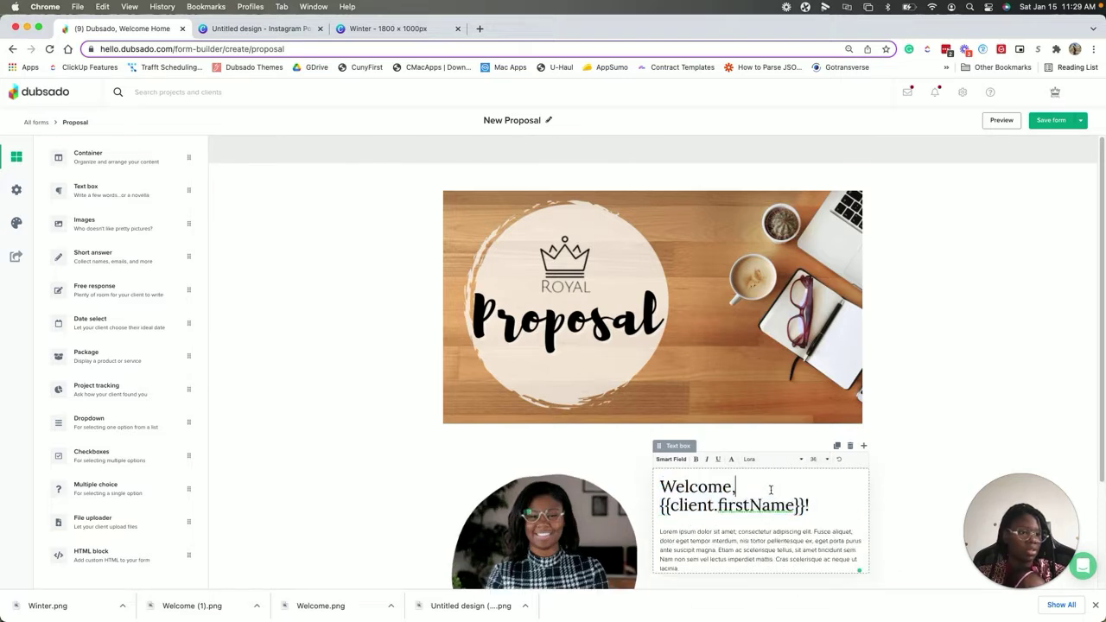
click(817, 459)
click(822, 518)
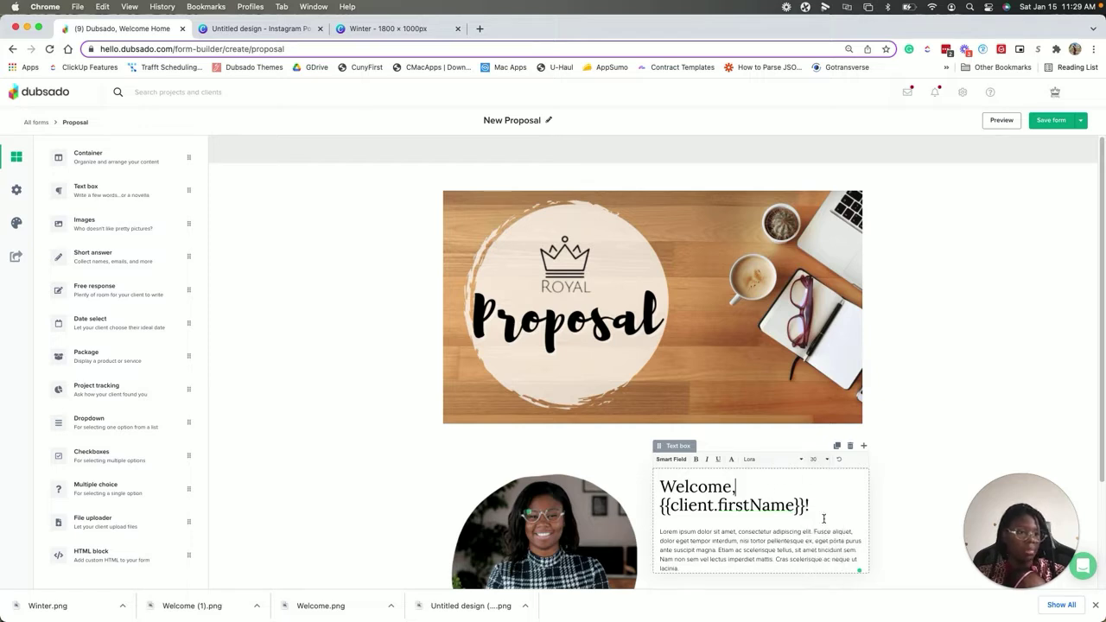
Set the whole welcome heading to font size 30 and make it bold
drag(811, 501, 659, 476)
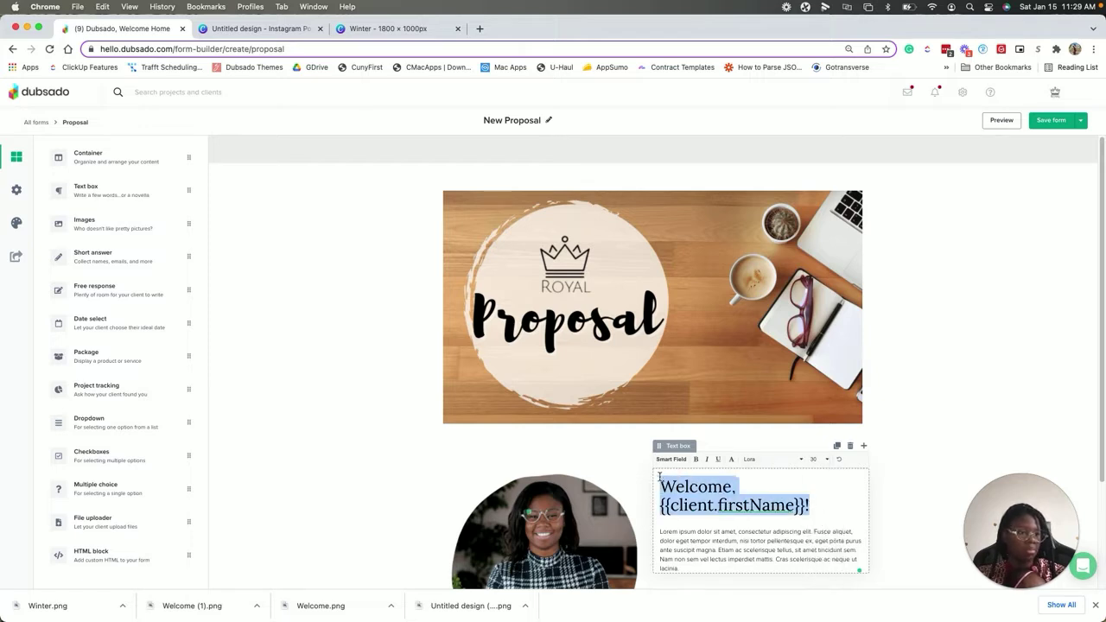
click(817, 459)
click(822, 519)
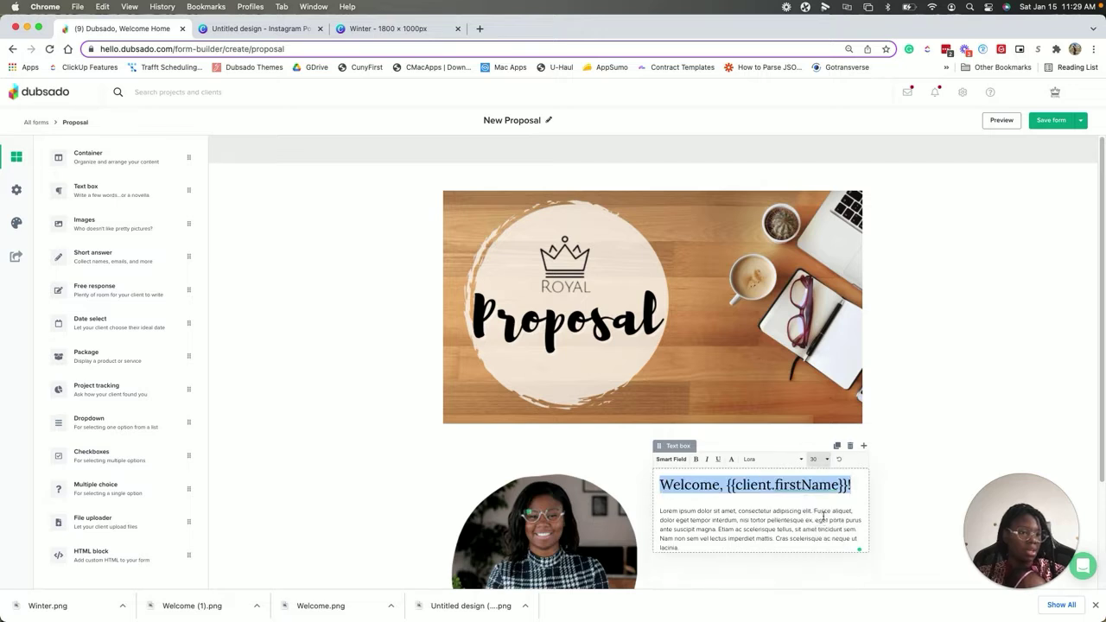
click(805, 497)
drag(854, 486, 673, 478)
click(728, 584)
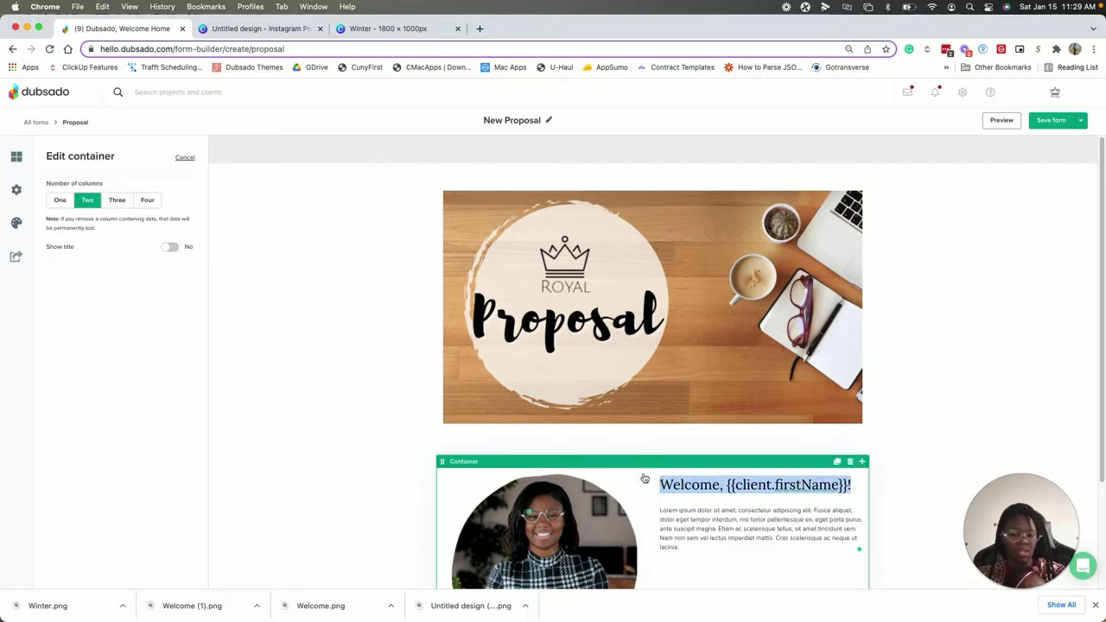
key(ctrl+b)
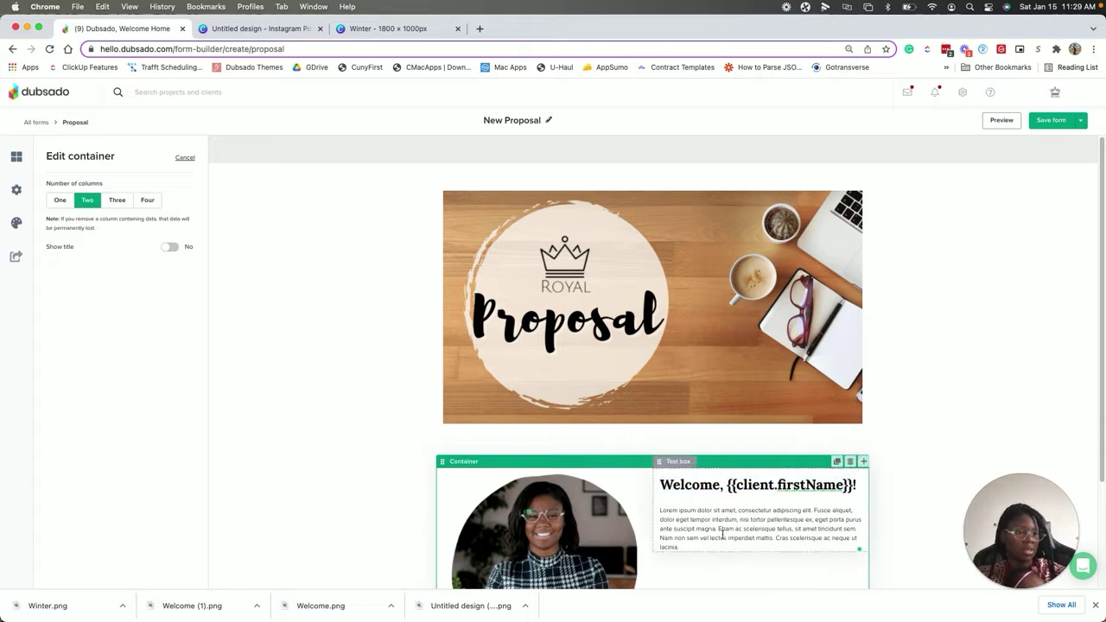
Set the placeholder paragraph below the welcome heading to the Poppins font at size 18
click(693, 540)
drag(685, 547, 658, 511)
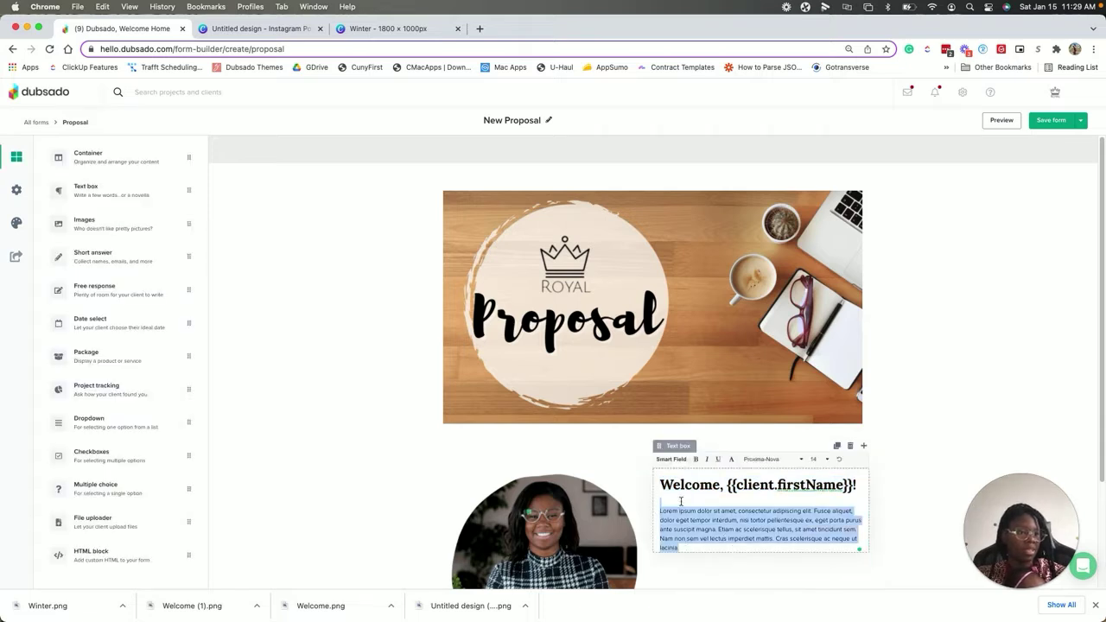
click(801, 459)
click(781, 516)
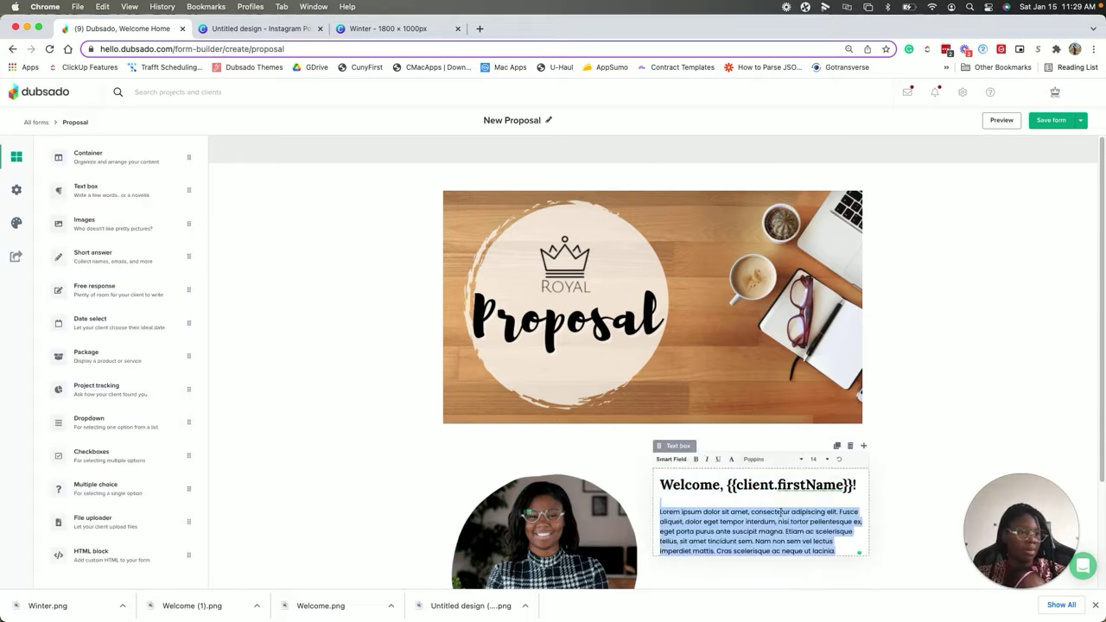
click(817, 459)
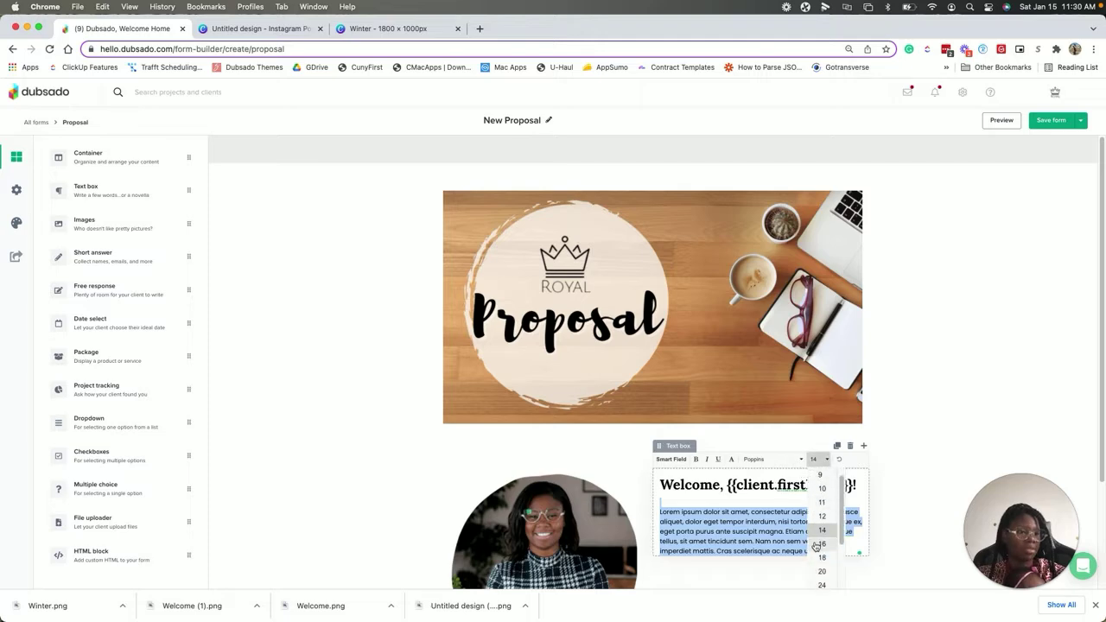
click(821, 558)
Add one blank line above the welcome heading to lower the text beside the portrait
click(847, 517)
scroll(924, 502, down, 3)
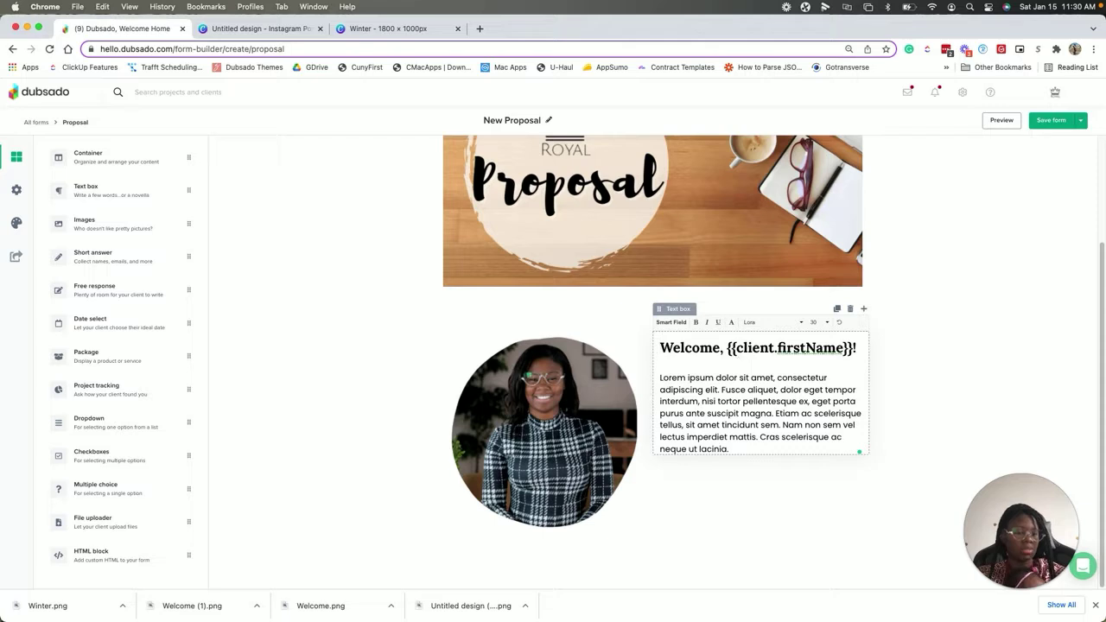
key(Return)
key(Return)
key(BackSpace)
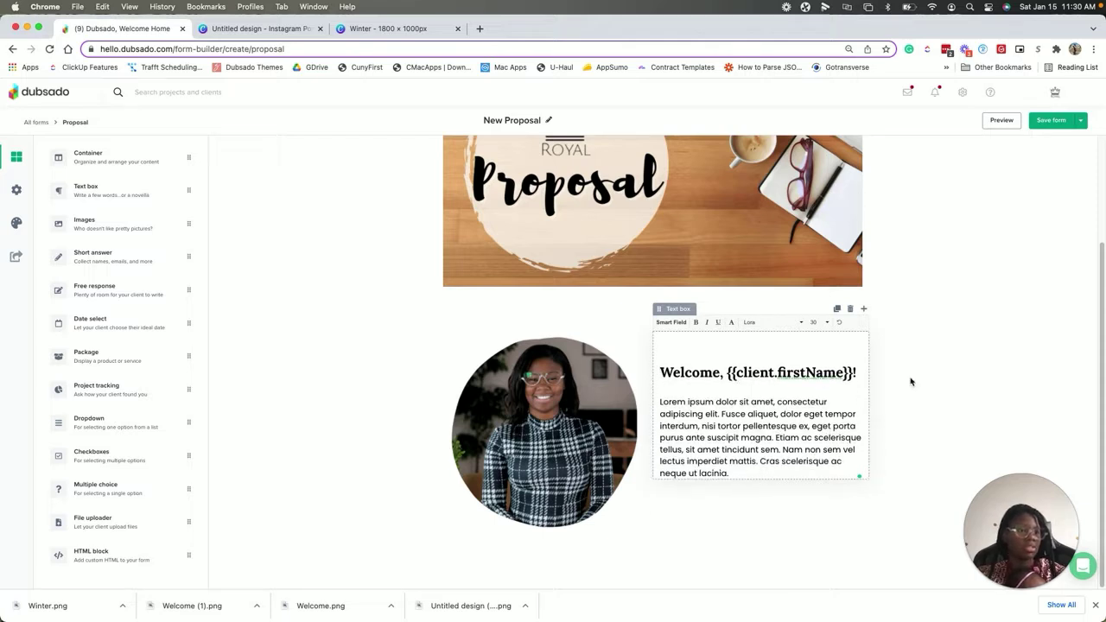
click(911, 381)
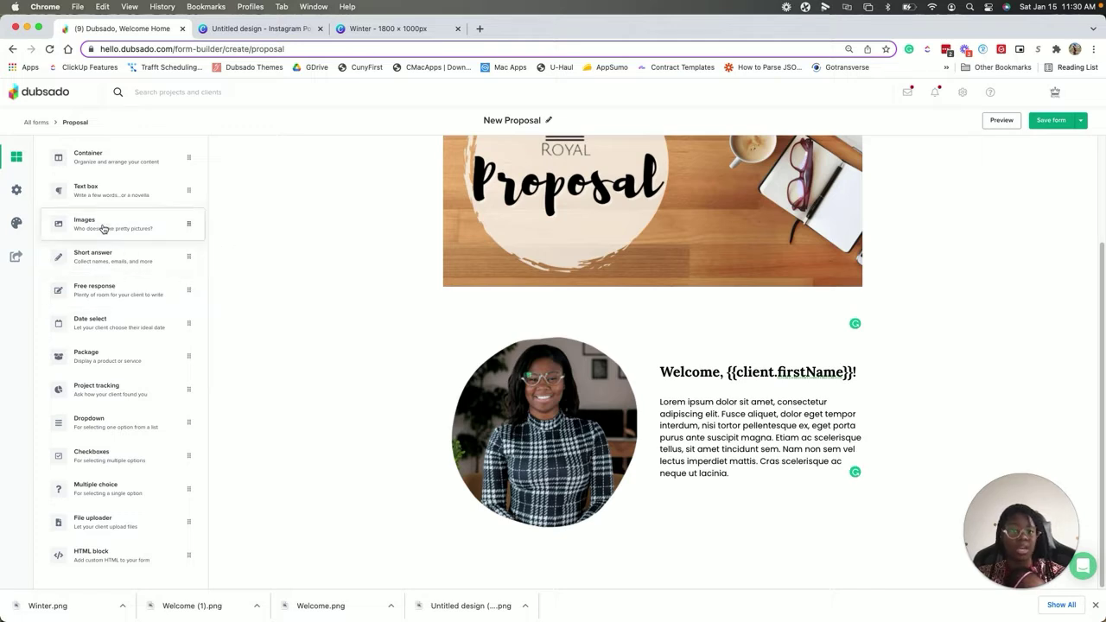
Add a second blank spacer text box by duplicating the one under the header image, and move it below the welcome container
drag(106, 202, 582, 313)
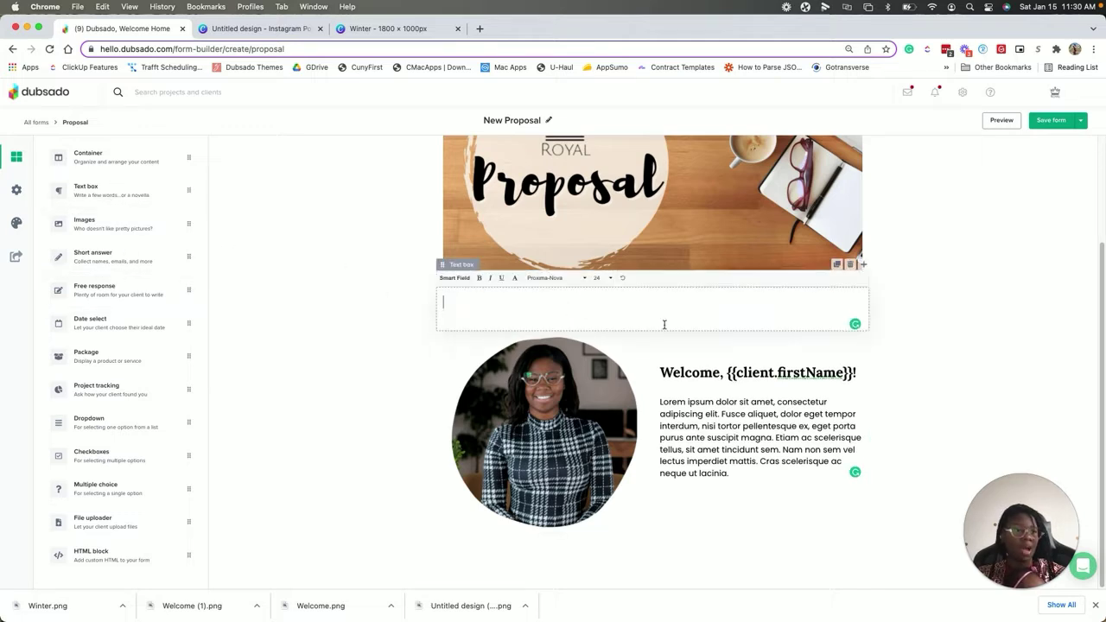
click(527, 298)
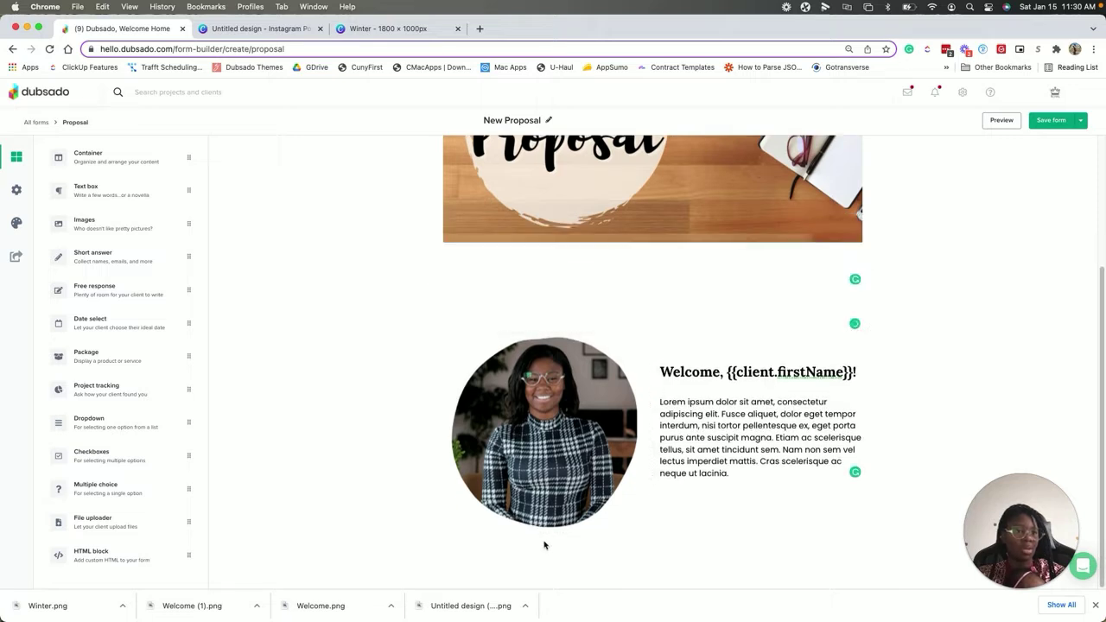
drag(447, 280, 483, 534)
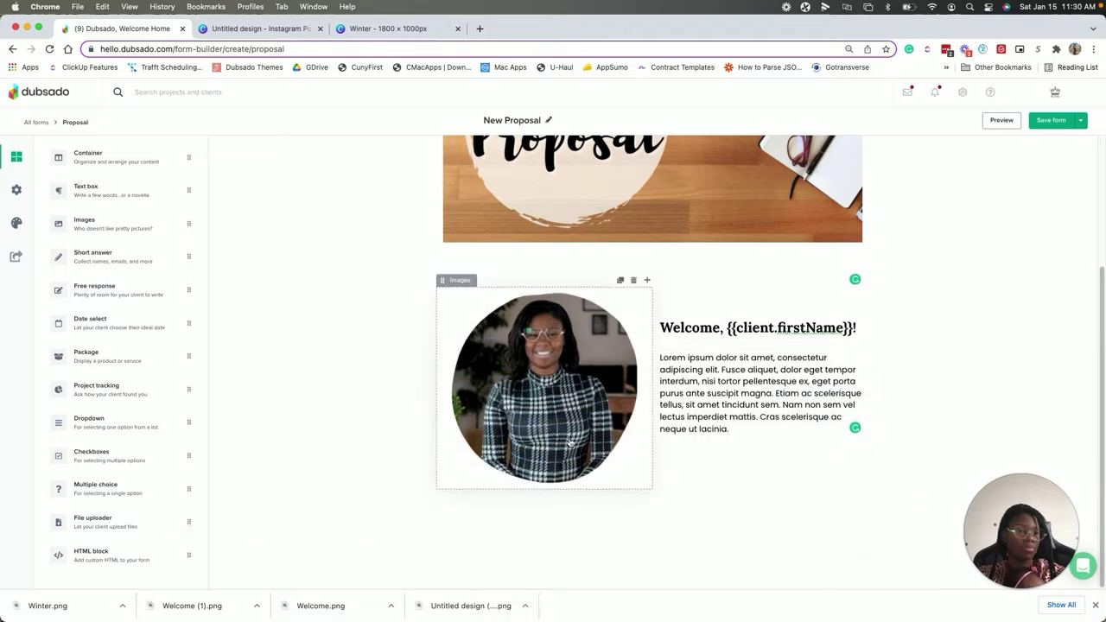
click(632, 531)
Shorten the spacer text box under the header image by deleting one blank line
key(super+z)
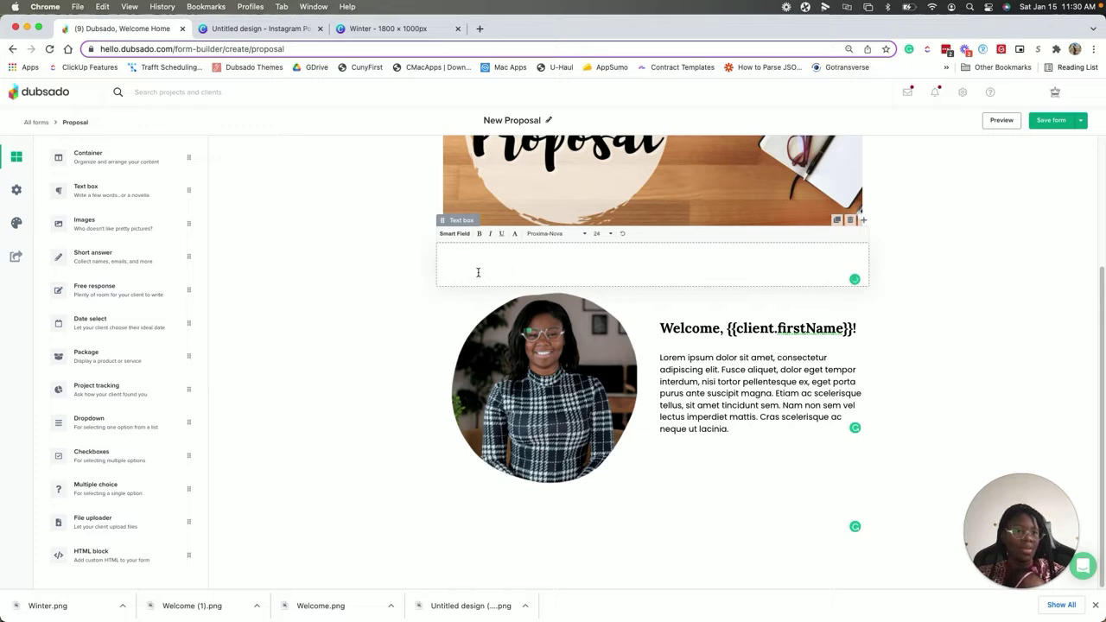
key(BackSpace)
click(414, 406)
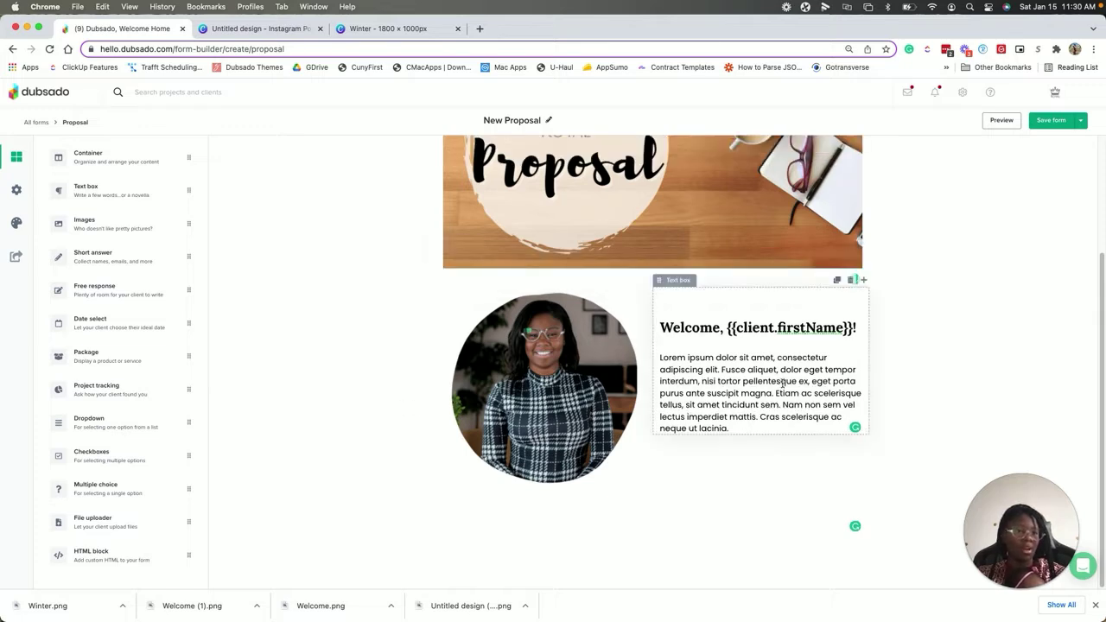
Insert a new container below the lower spacer text box and set it to three columns
click(652, 499)
click(651, 501)
drag(164, 169, 640, 545)
scroll(767, 418, down, 2)
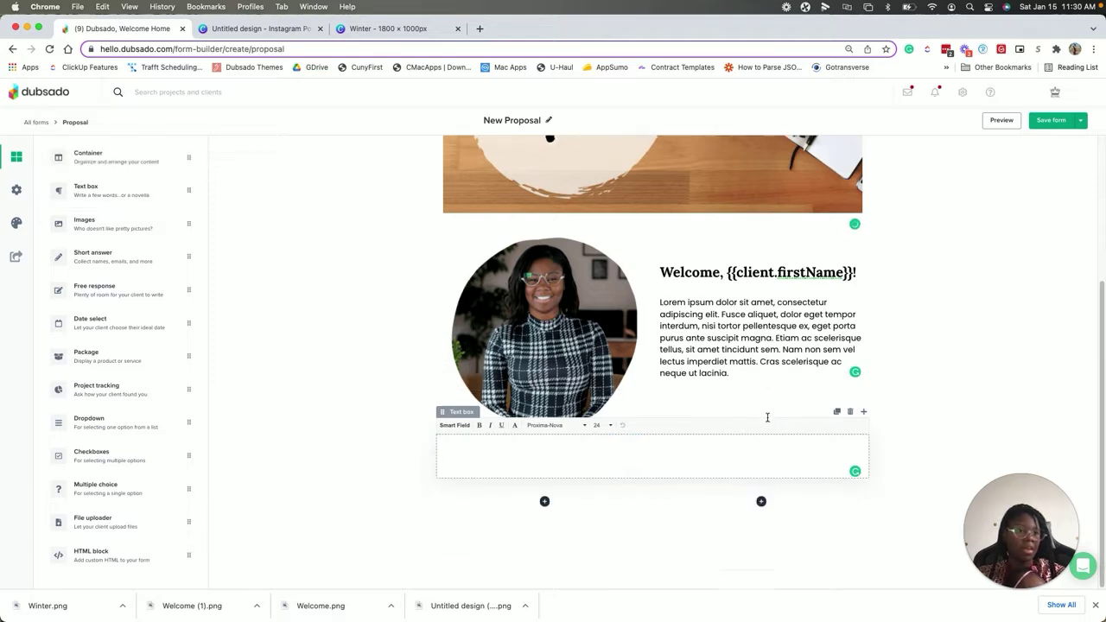
click(652, 497)
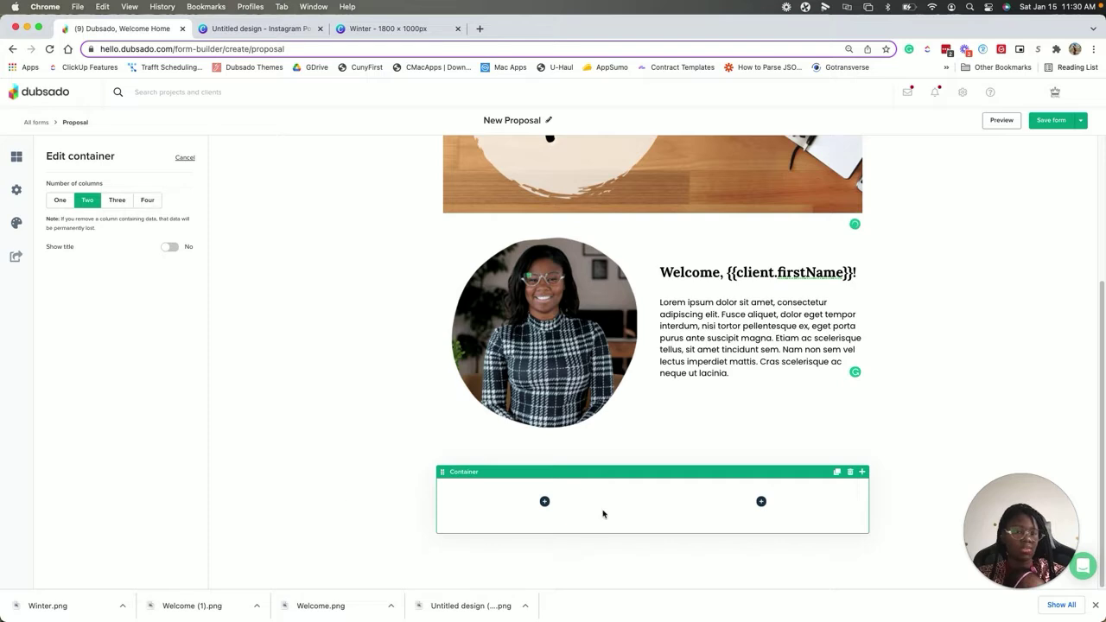
click(148, 201)
click(118, 201)
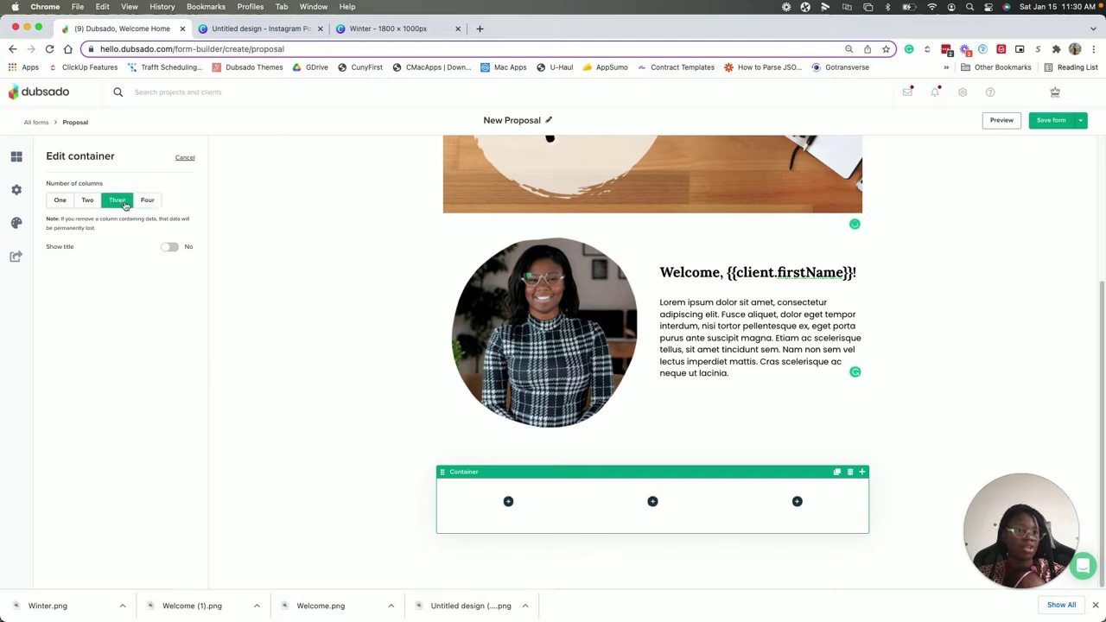
click(290, 377)
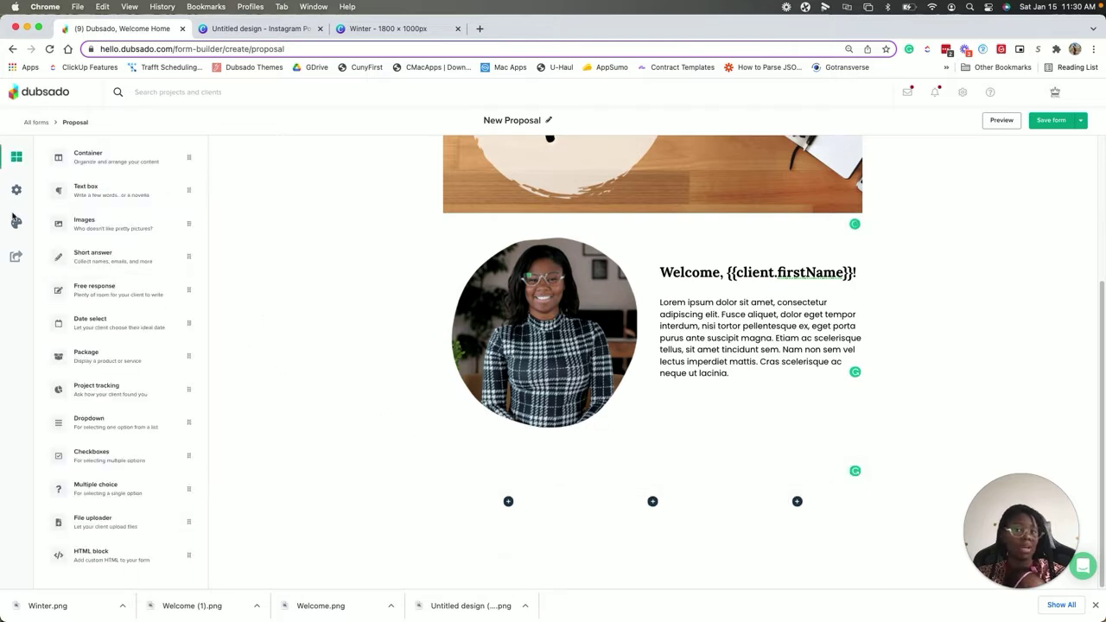
Insert a full-width text box directly above the three-column container and replace its placeholder text with "RECENT PROJECTS"
drag(110, 194, 648, 461)
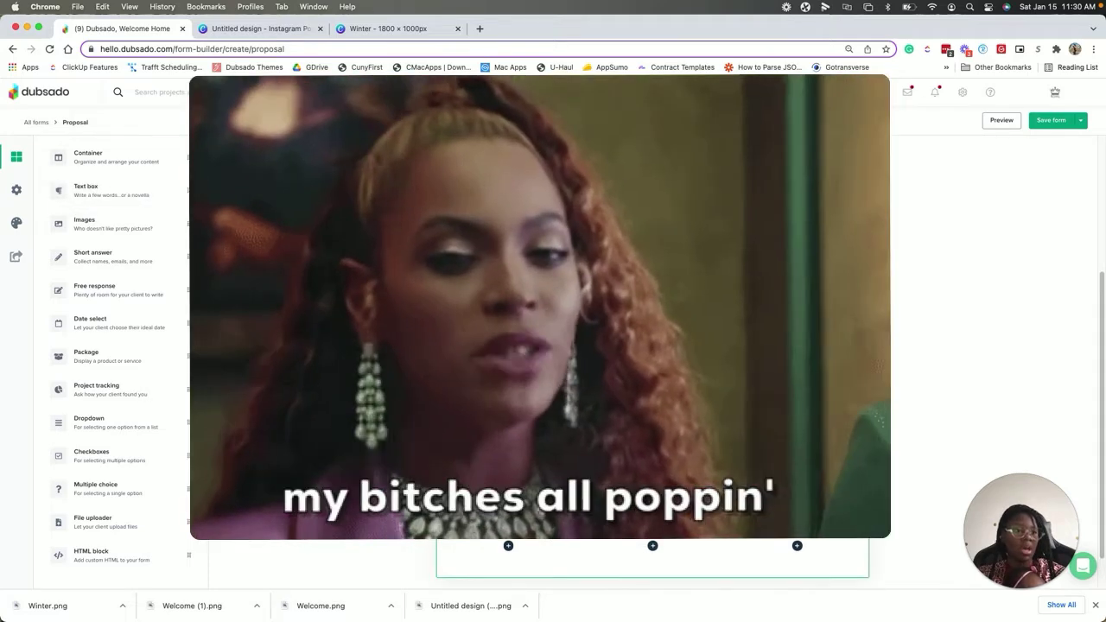
key(BackSpace)
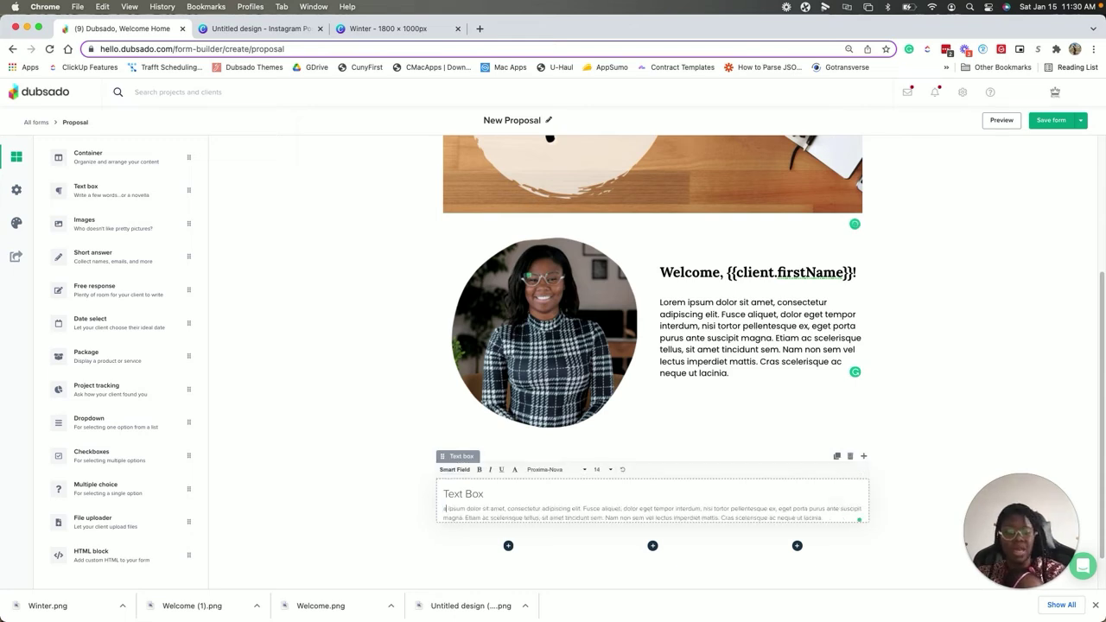
key(ctrl+a)
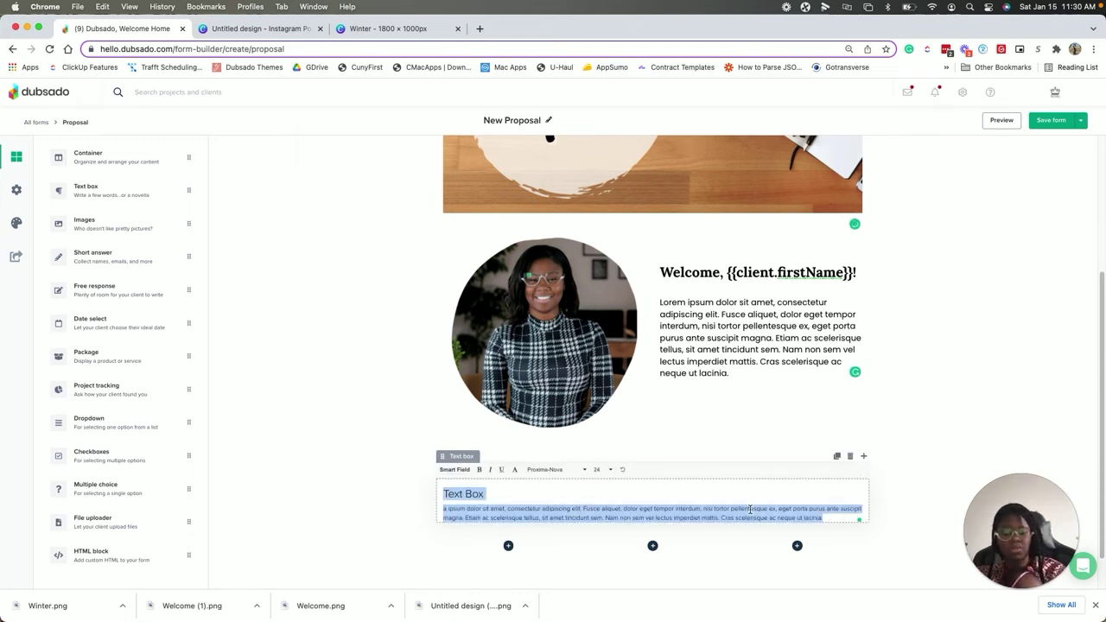
text(RECENT PROJECTS)
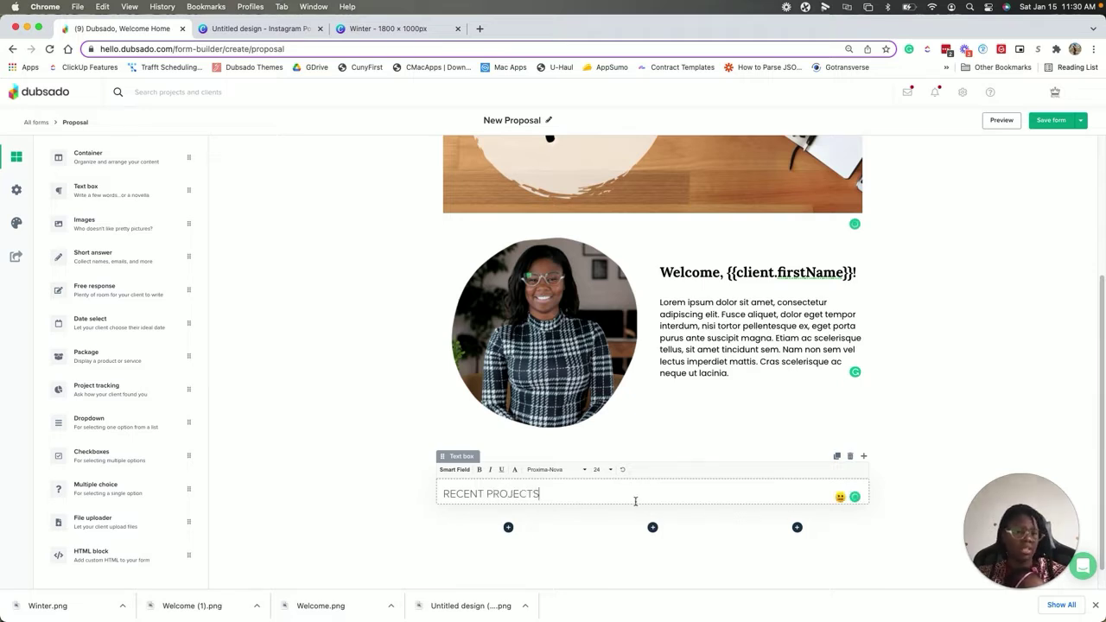
Format the "RECENT PROJECTS" heading as bold Cinzel at size 48
drag(641, 503, 417, 495)
key(super+b)
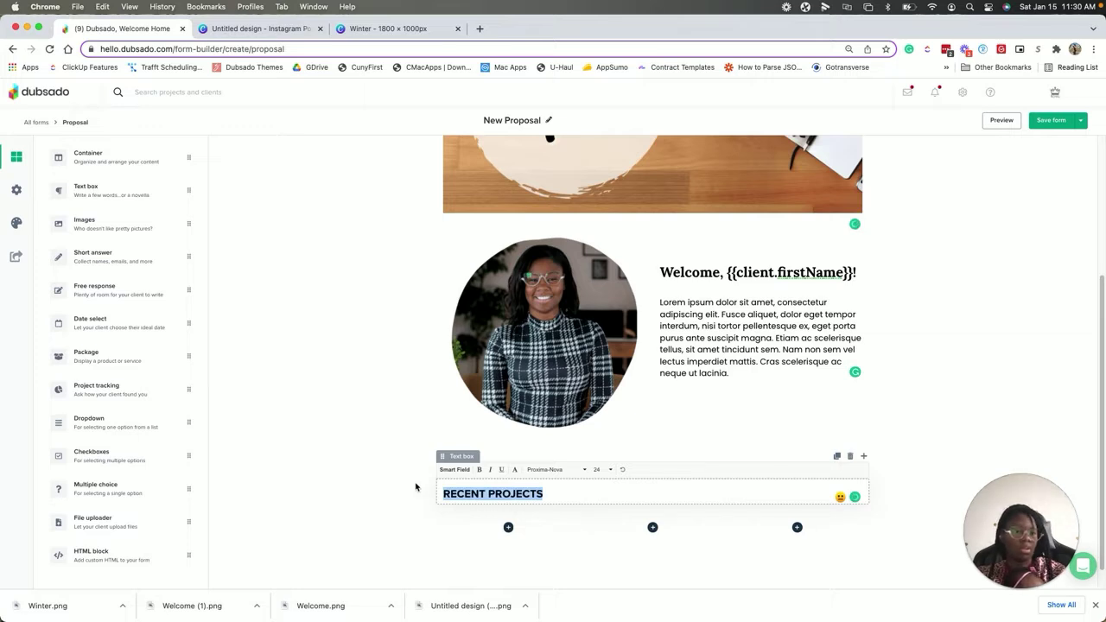
click(556, 469)
scroll(558, 535, up, 10)
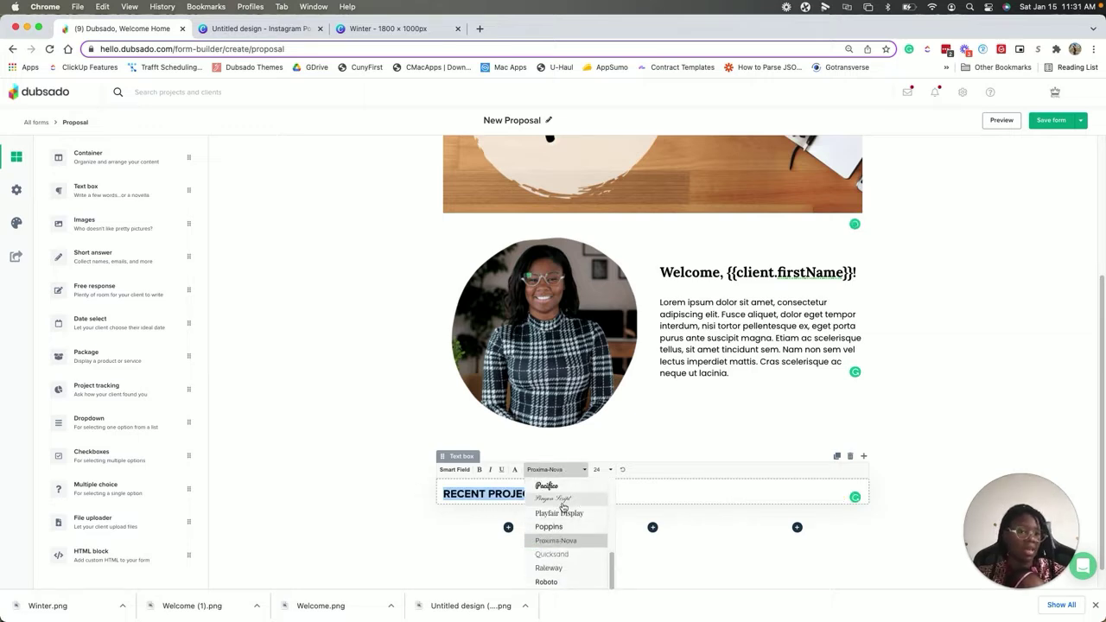
click(568, 513)
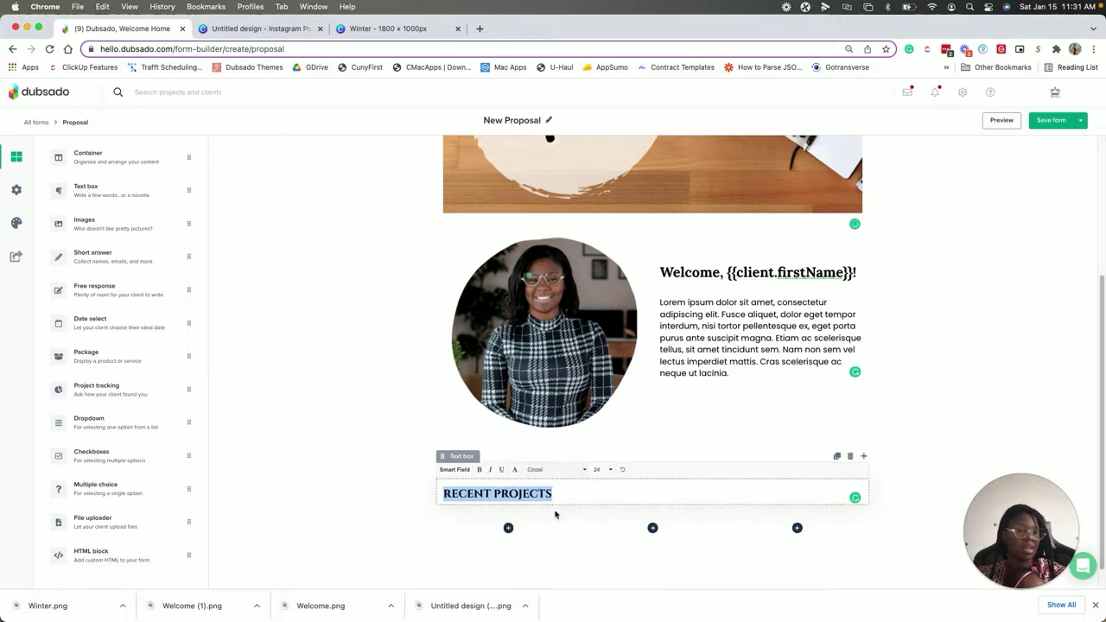
click(602, 469)
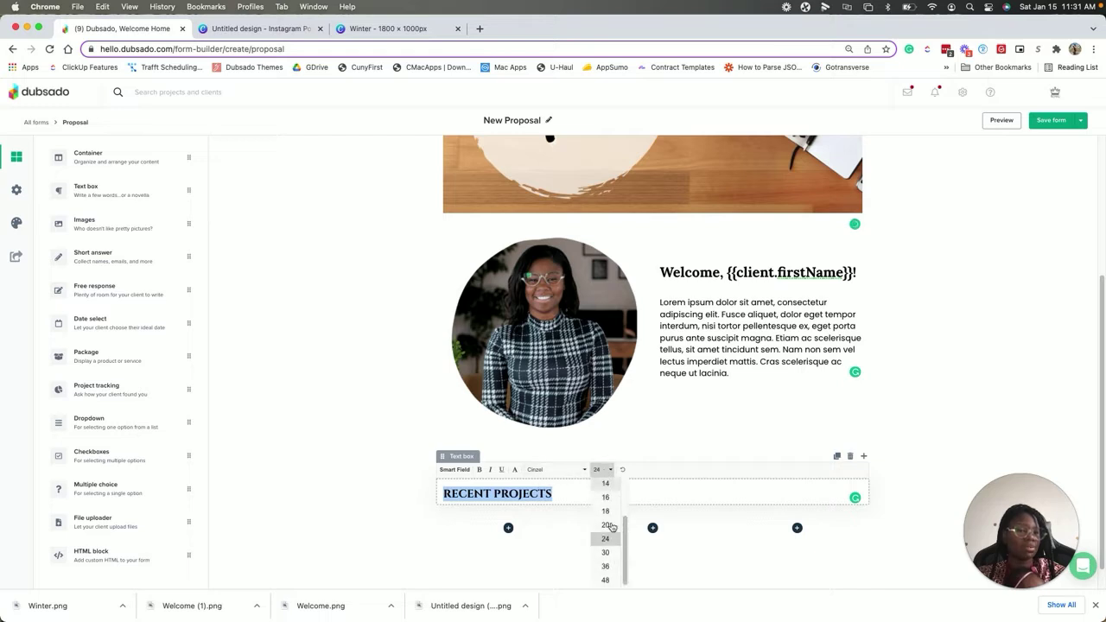
click(605, 580)
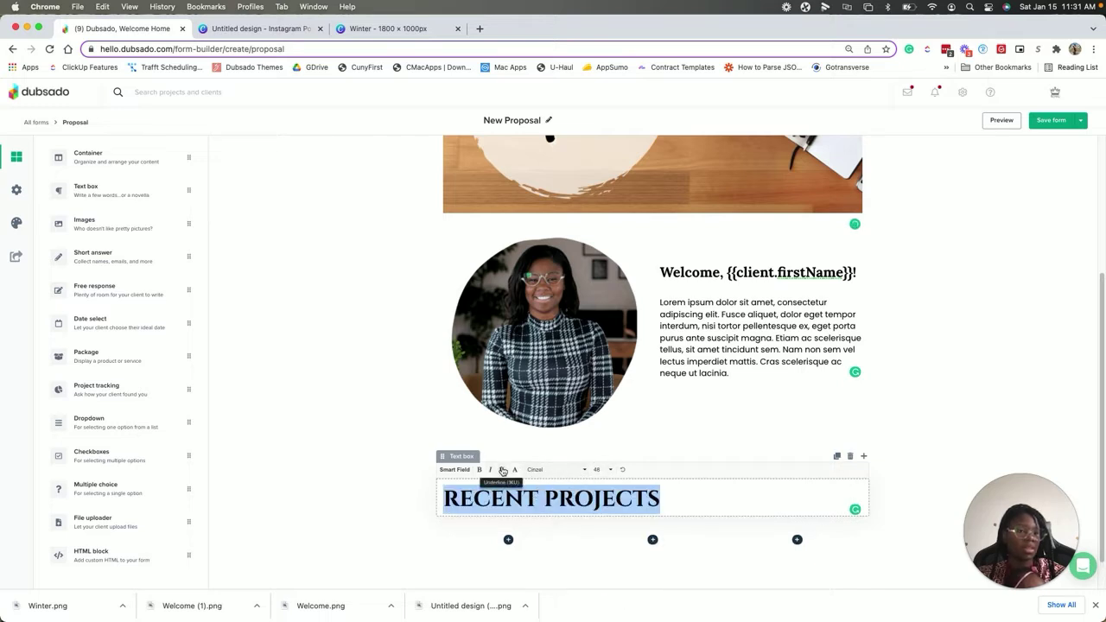
Center-align the "RECENT PROJECTS" heading in its text box
click(515, 469)
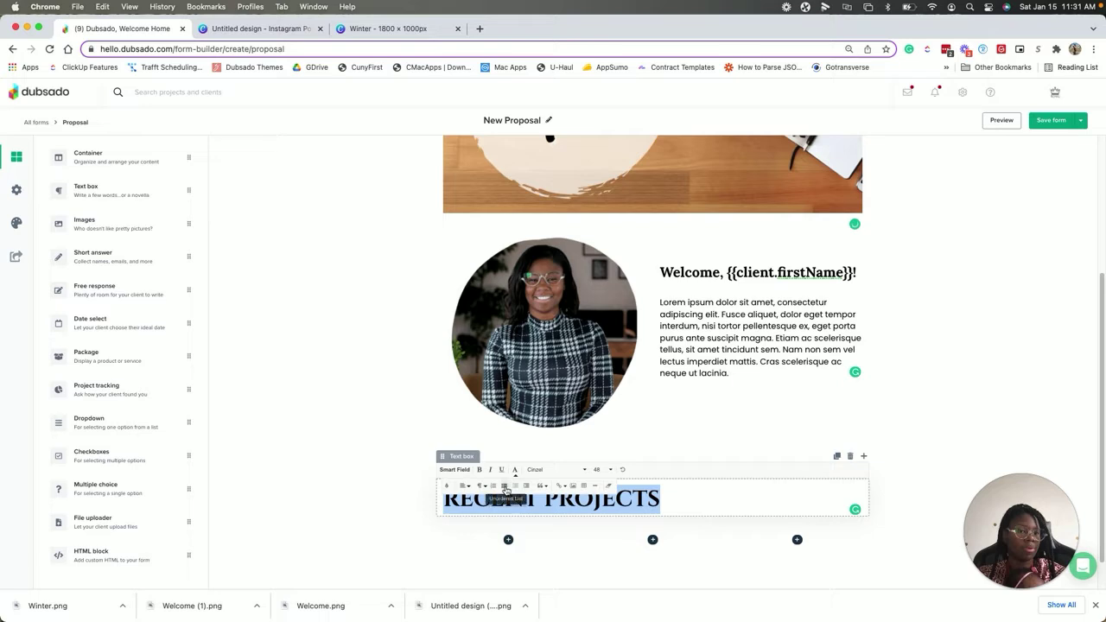
click(467, 488)
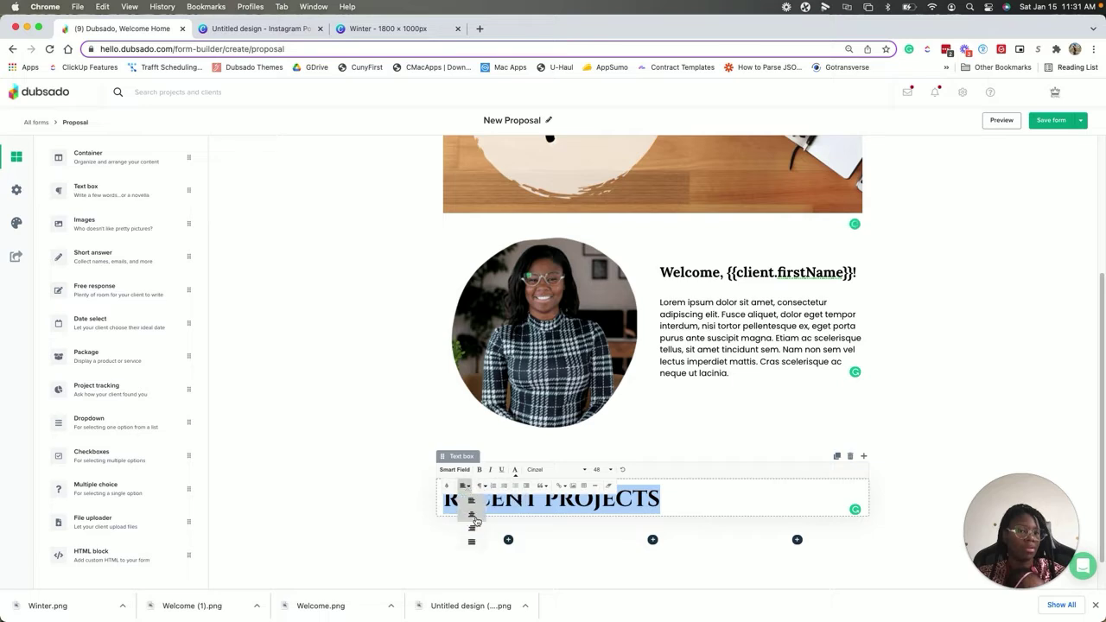
click(471, 514)
click(602, 461)
scroll(520, 490, down, 1)
click(521, 490)
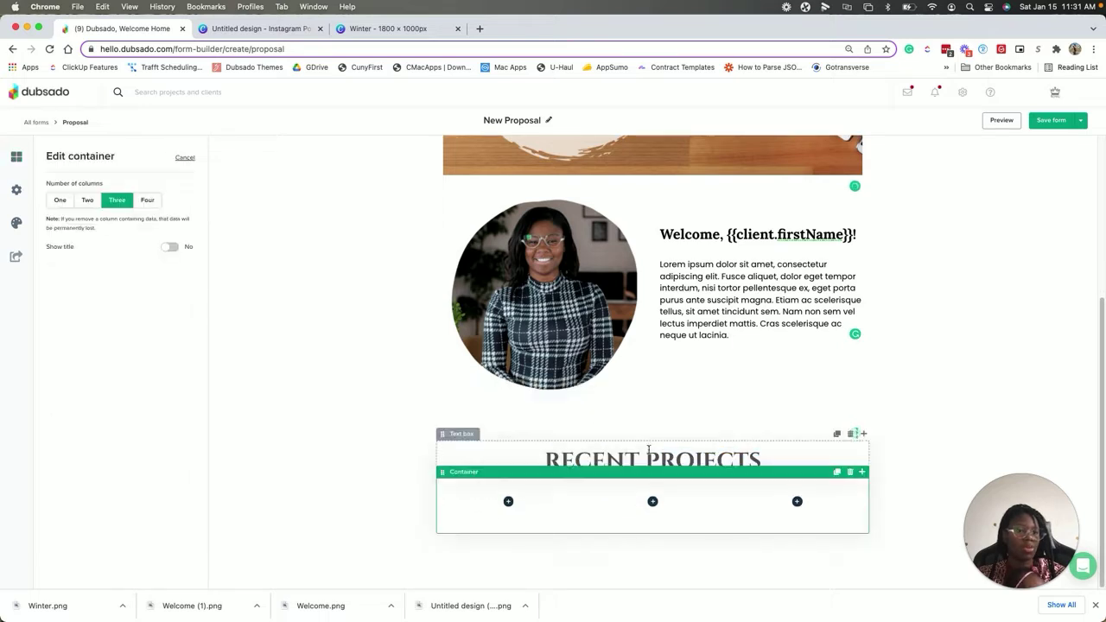
Change the text color of the "RECENT PROJECTS" heading to black
click(636, 441)
triple_click(627, 450)
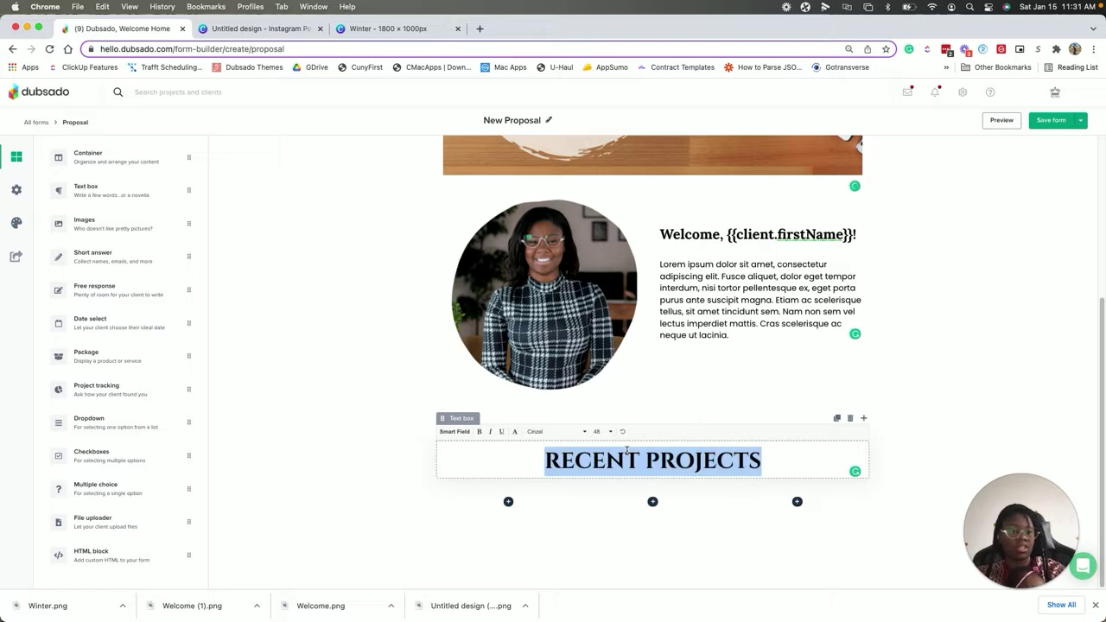
click(515, 432)
click(447, 451)
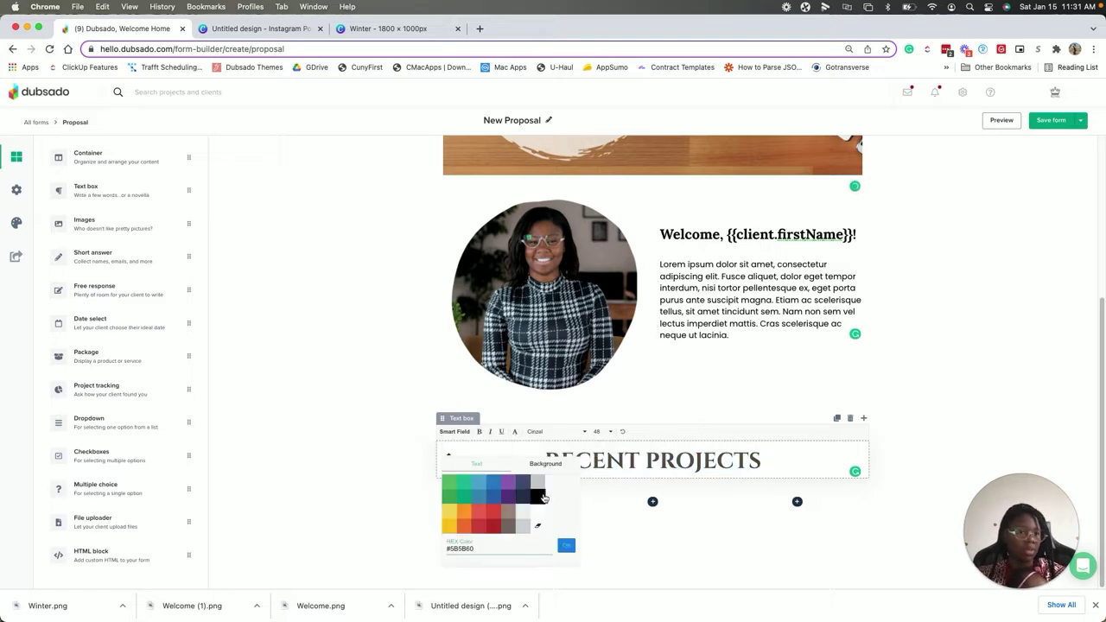
click(705, 489)
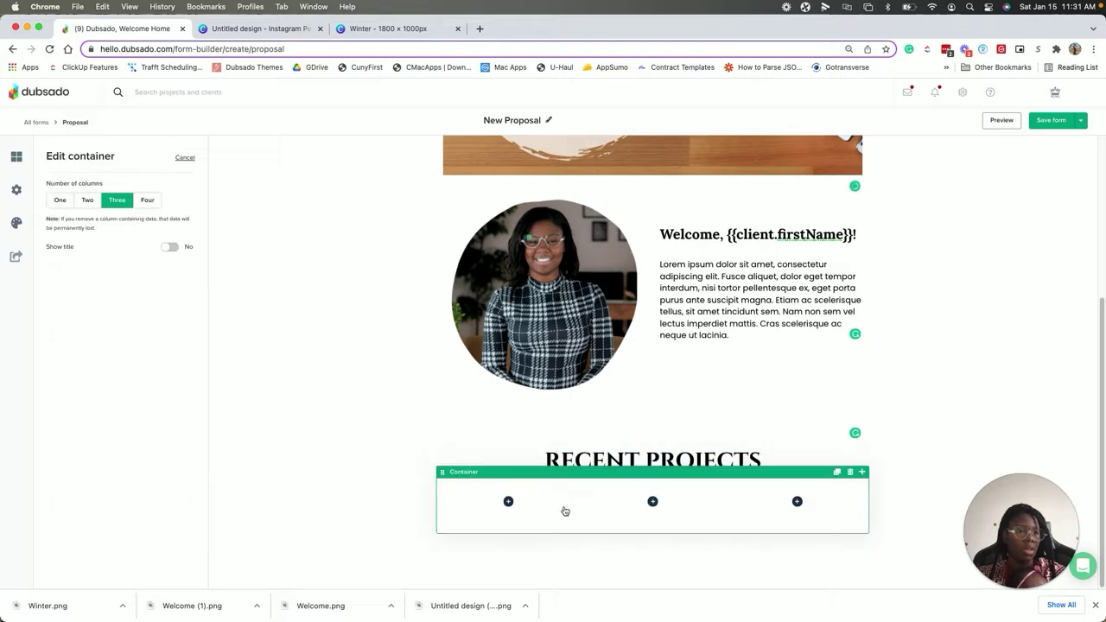
Add an image block to each column of the three-column container, duplicating the first column's block for the third column
click(16, 159)
click(17, 224)
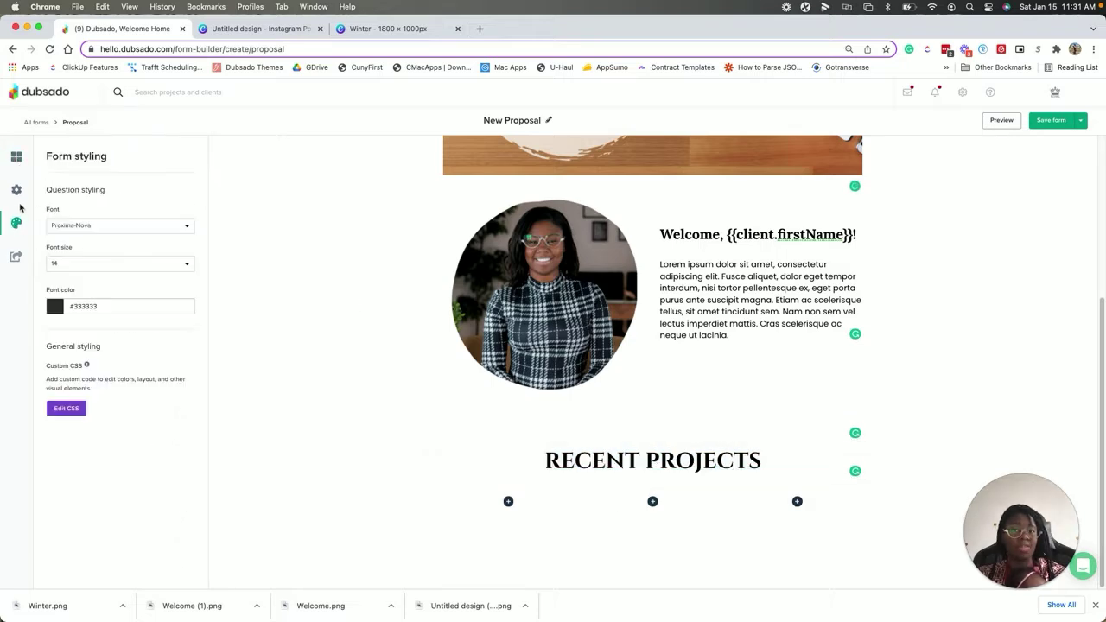
click(16, 191)
click(16, 157)
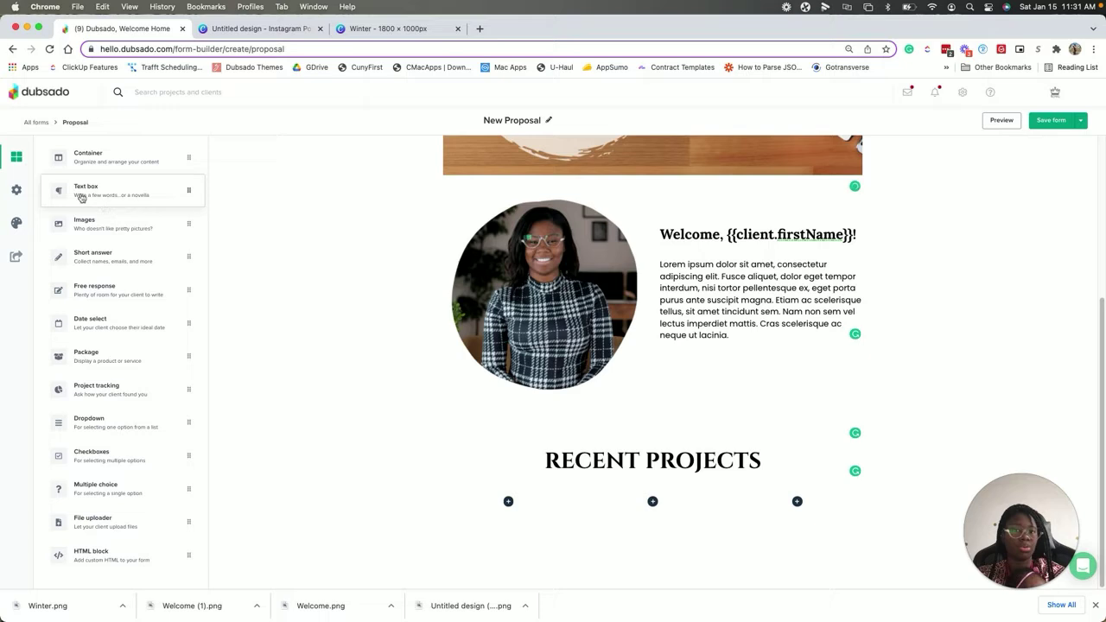
drag(84, 223, 515, 508)
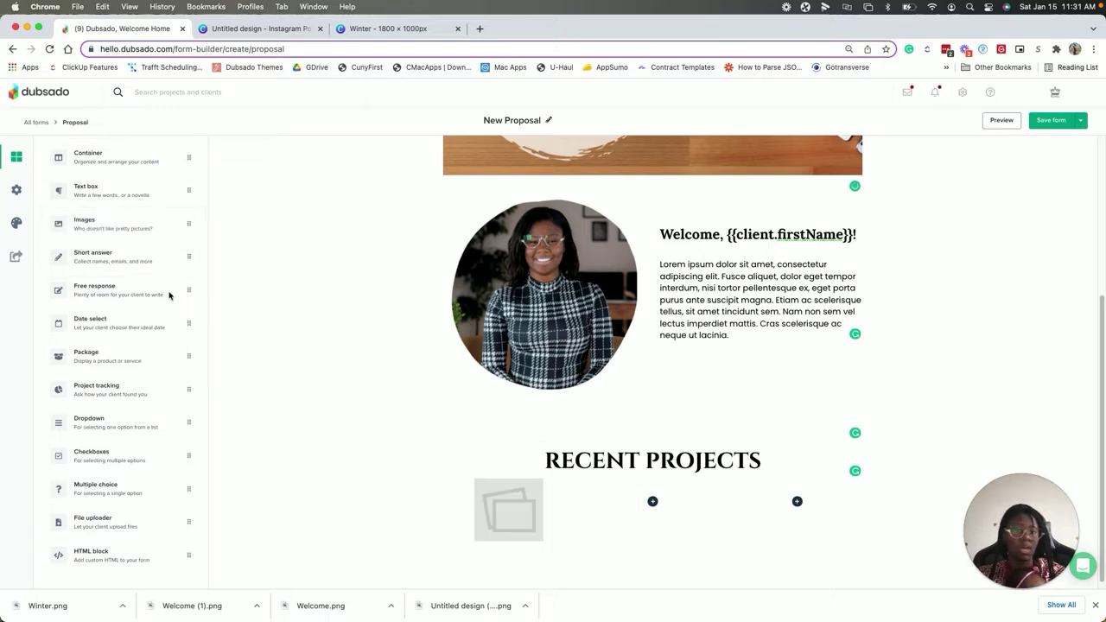
drag(92, 222, 653, 505)
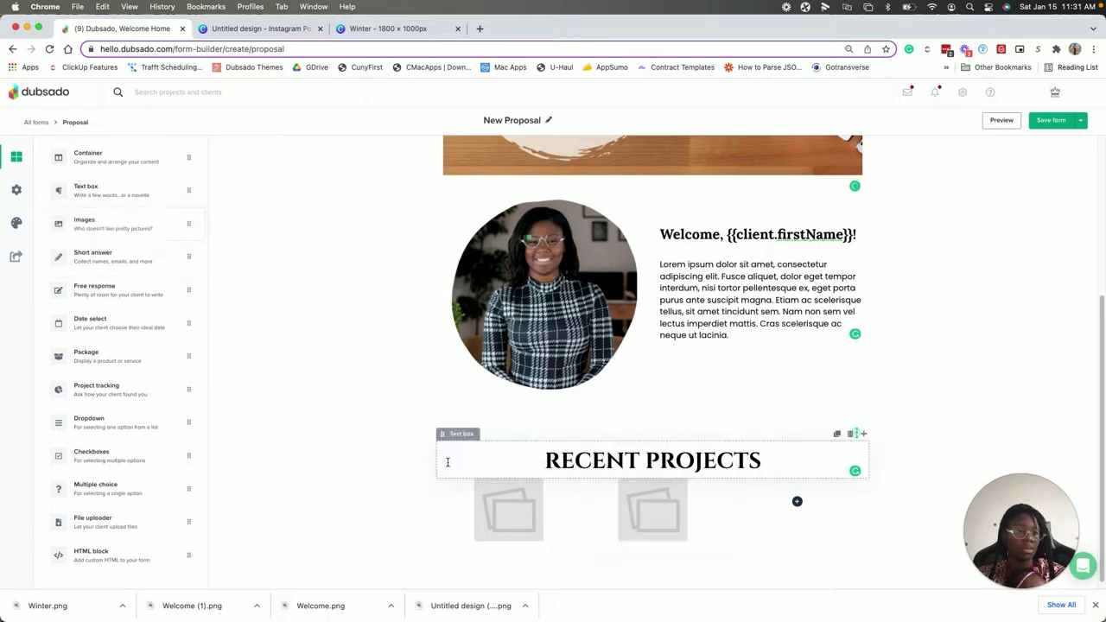
click(551, 495)
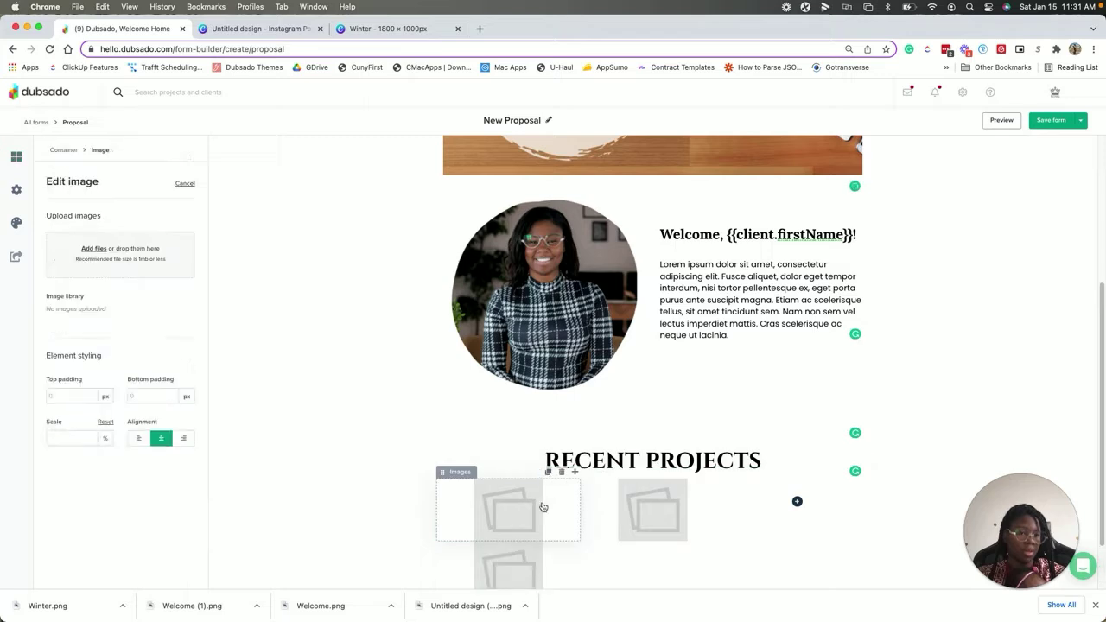
click(683, 507)
click(519, 510)
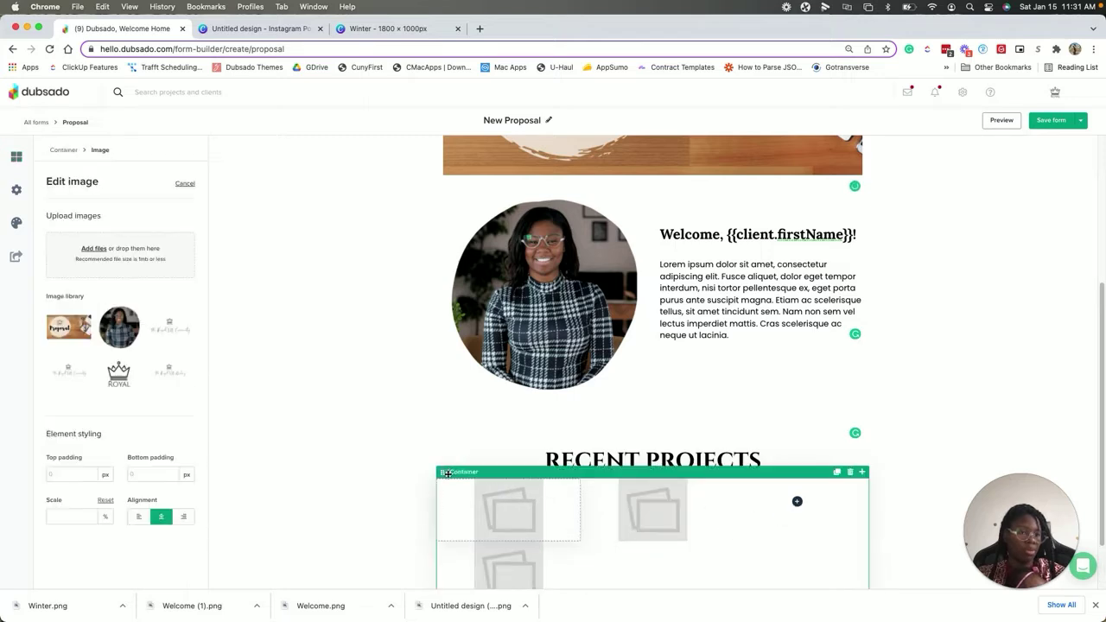
drag(458, 536, 743, 505)
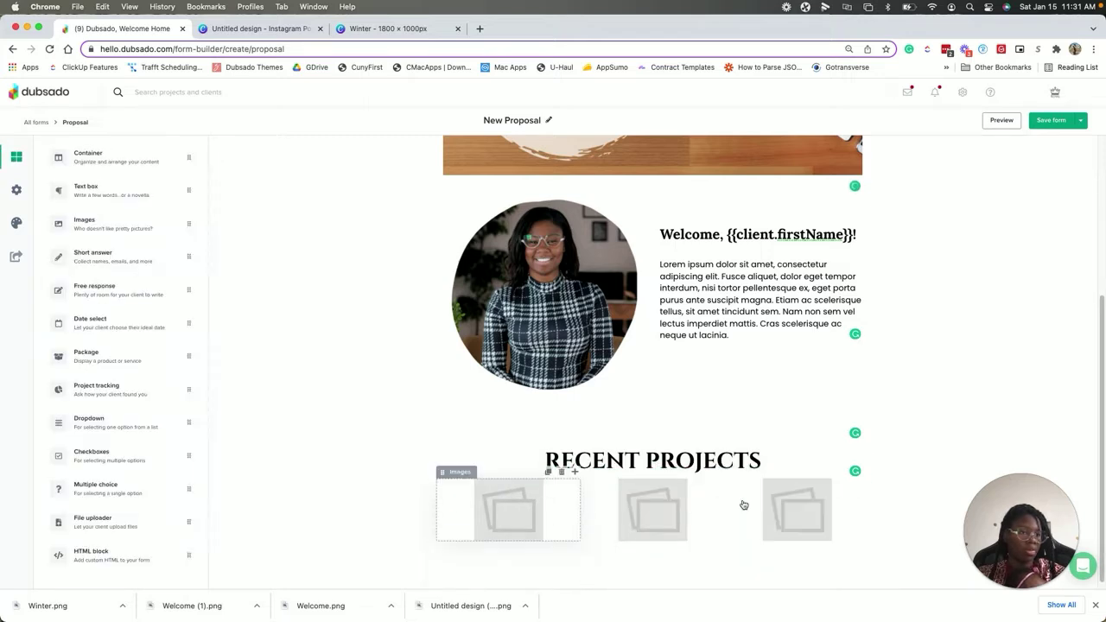
Fill all three recent projects image blocks with the Royal crown logo from the image library
click(543, 513)
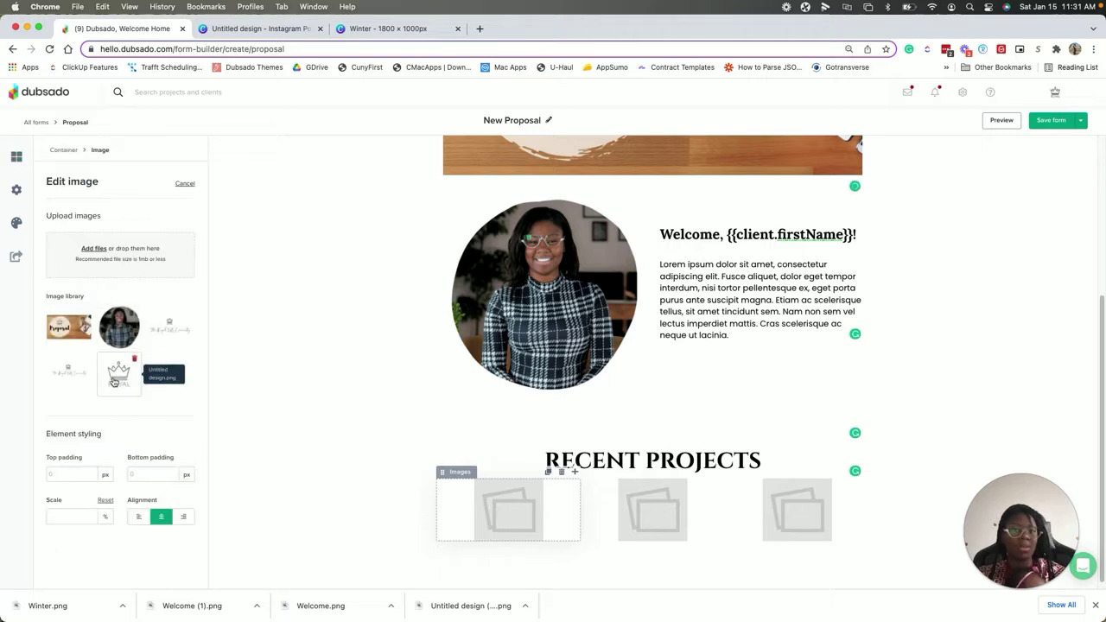
click(119, 374)
click(650, 510)
click(119, 374)
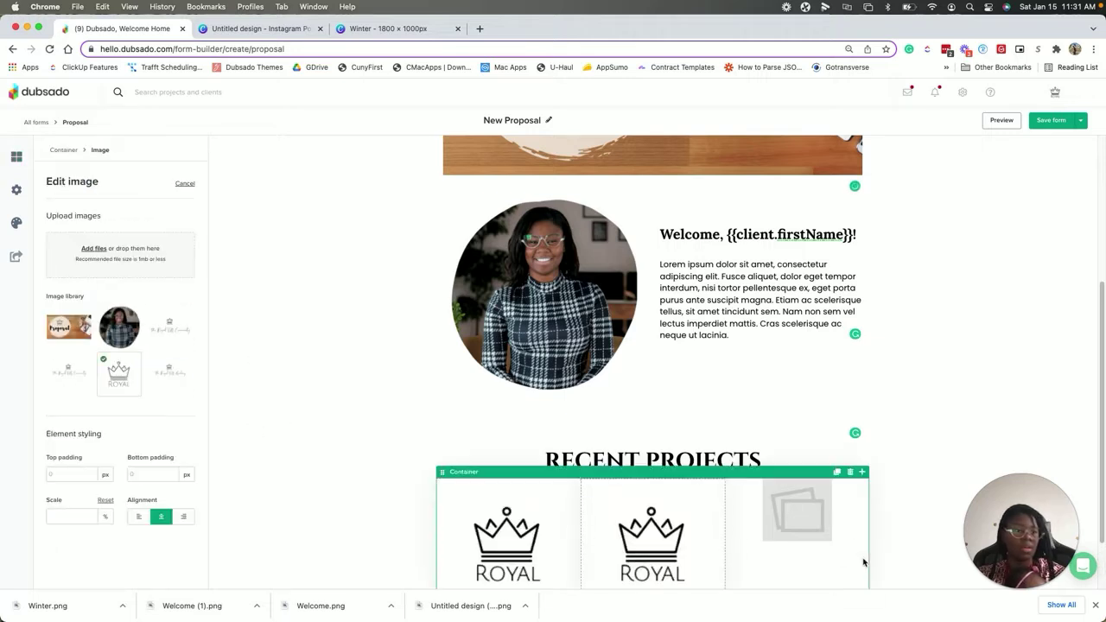
click(830, 519)
click(120, 374)
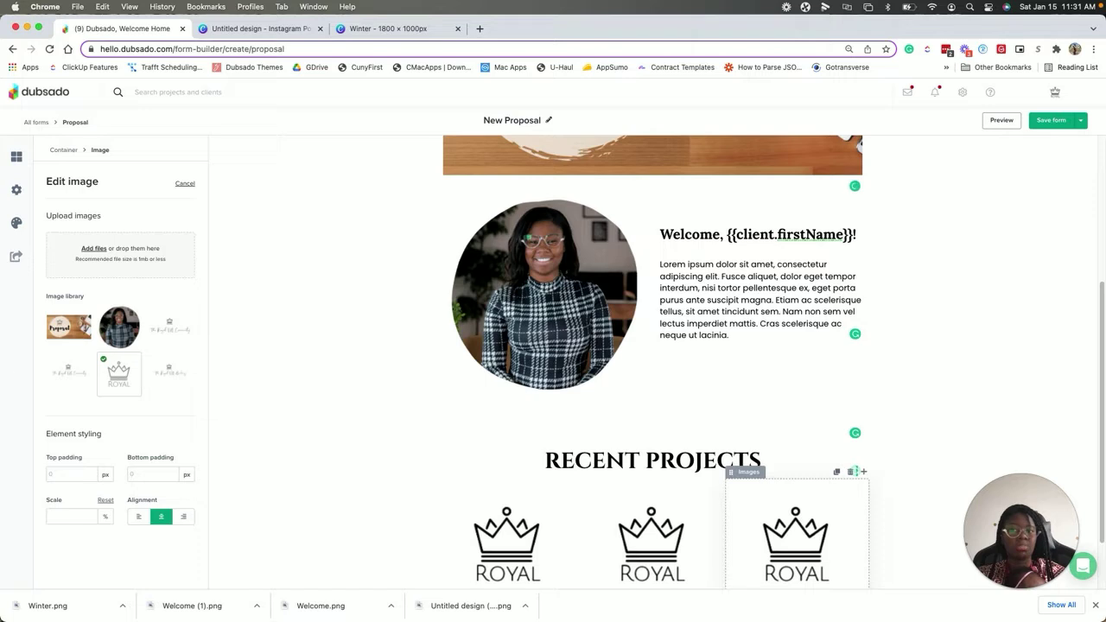
scroll(854, 471, down, 2)
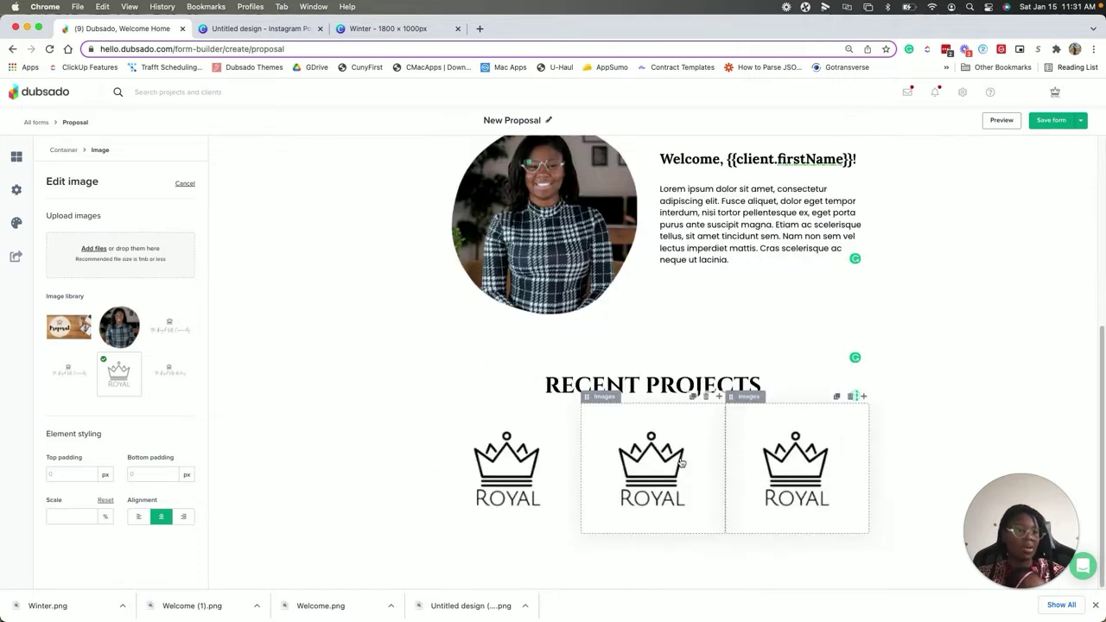
click(945, 415)
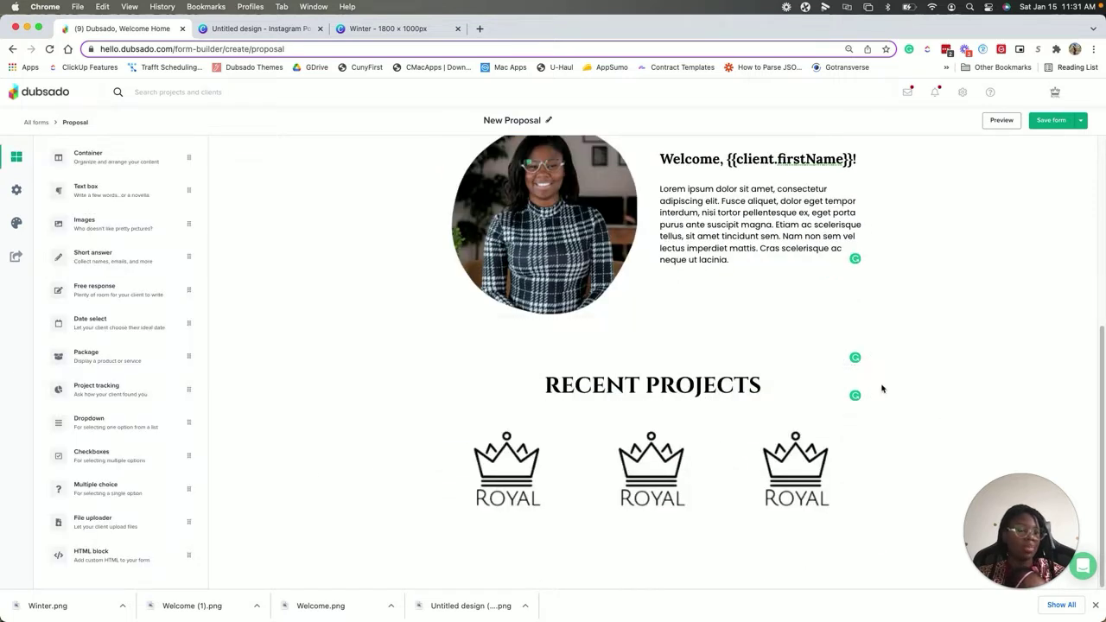
Shorten the spacer text box between the welcome section and the "RECENT PROJECTS" heading by deleting blank lines
click(682, 338)
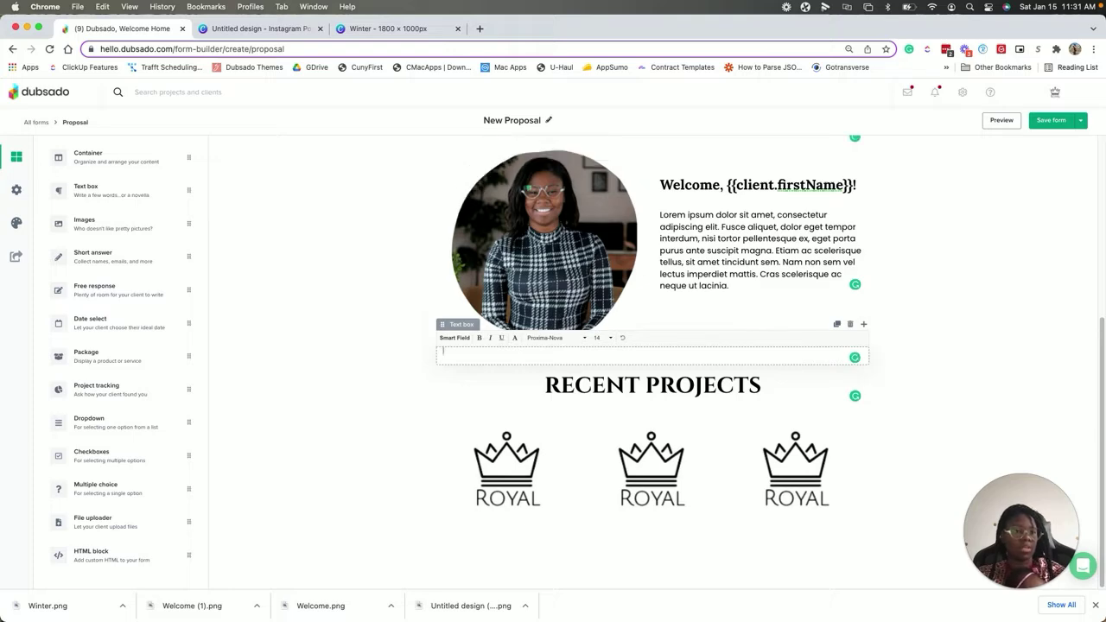
click(954, 395)
scroll(899, 372, up, 2)
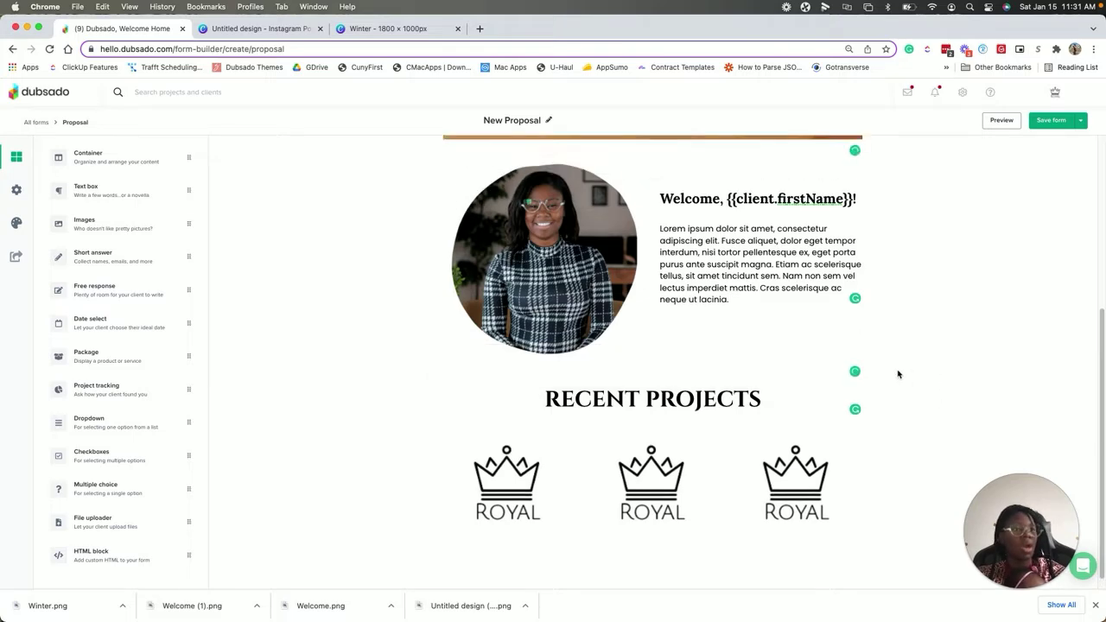
scroll(899, 369, down, 2)
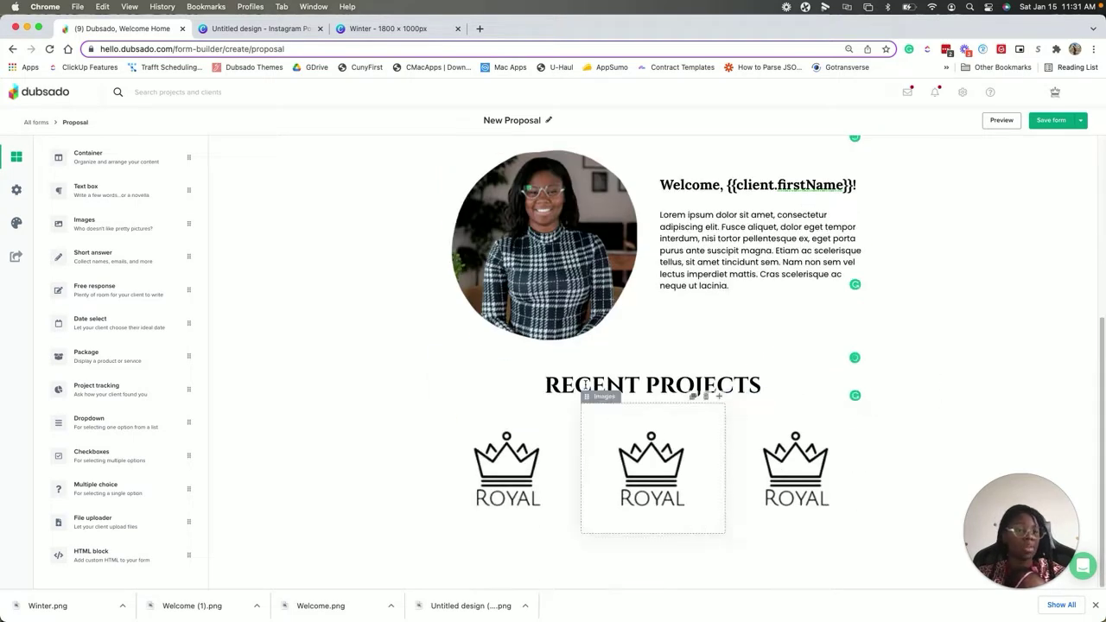
Switch to the Winter 1800 x 1000 px design in Canva and duplicate its proposal header page
click(263, 31)
click(372, 28)
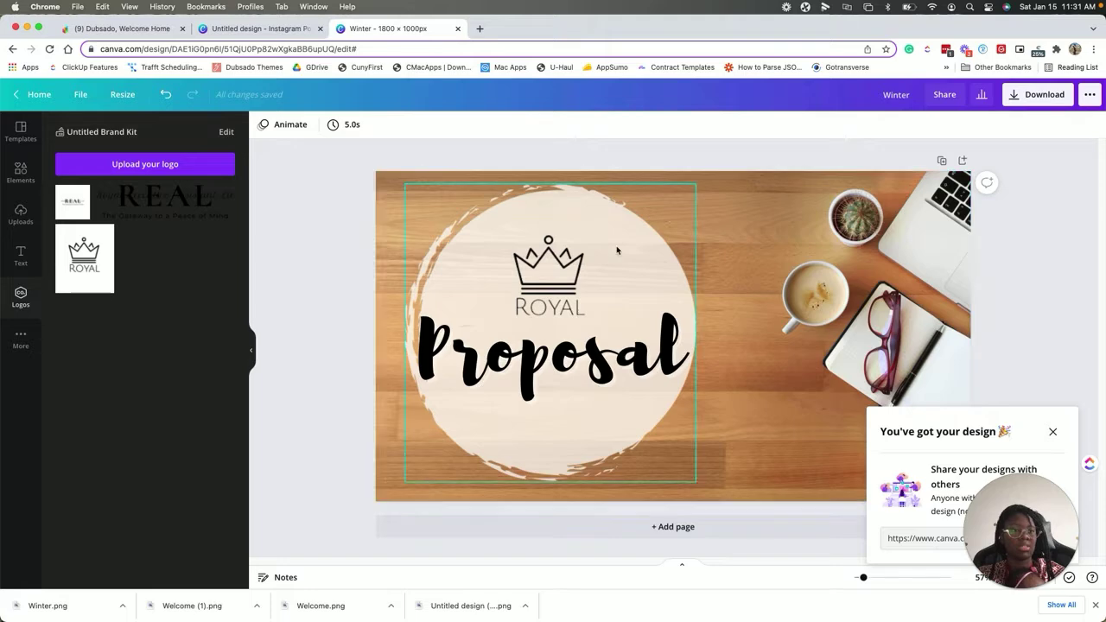
click(942, 162)
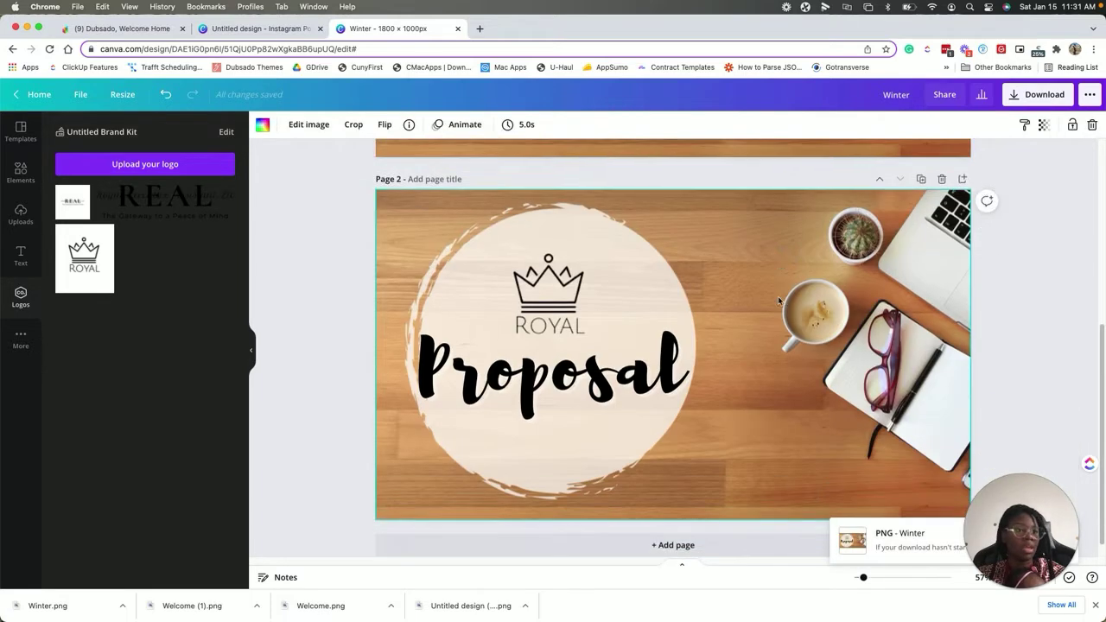
Delete the "Proposal" text, the Royal logo and the brush circle from page 2, keeping only the desk background
click(641, 354)
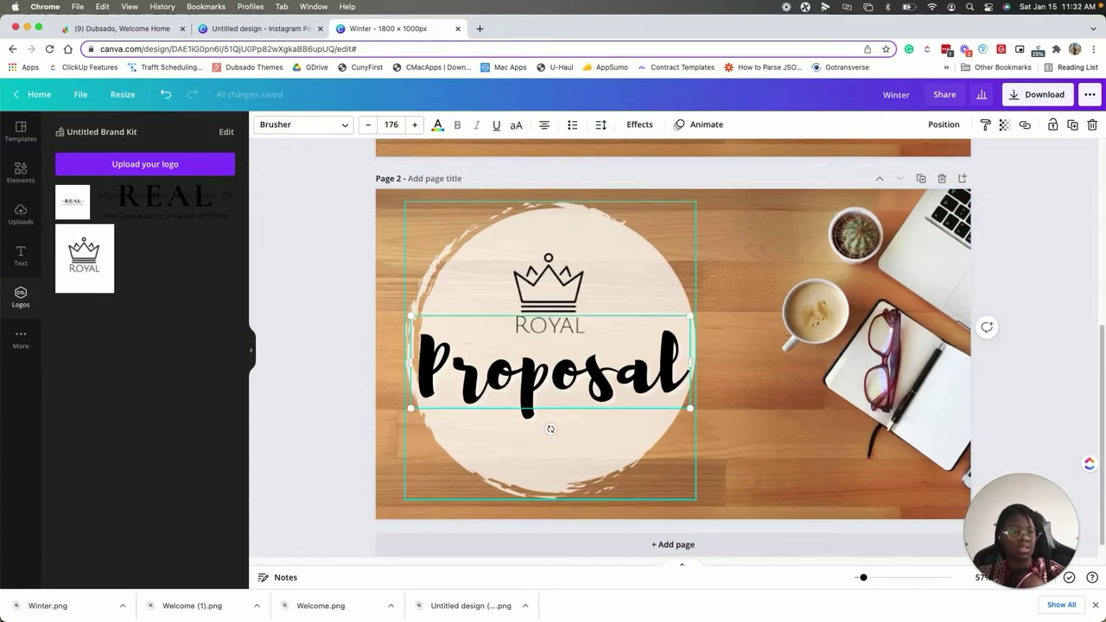
key(Delete)
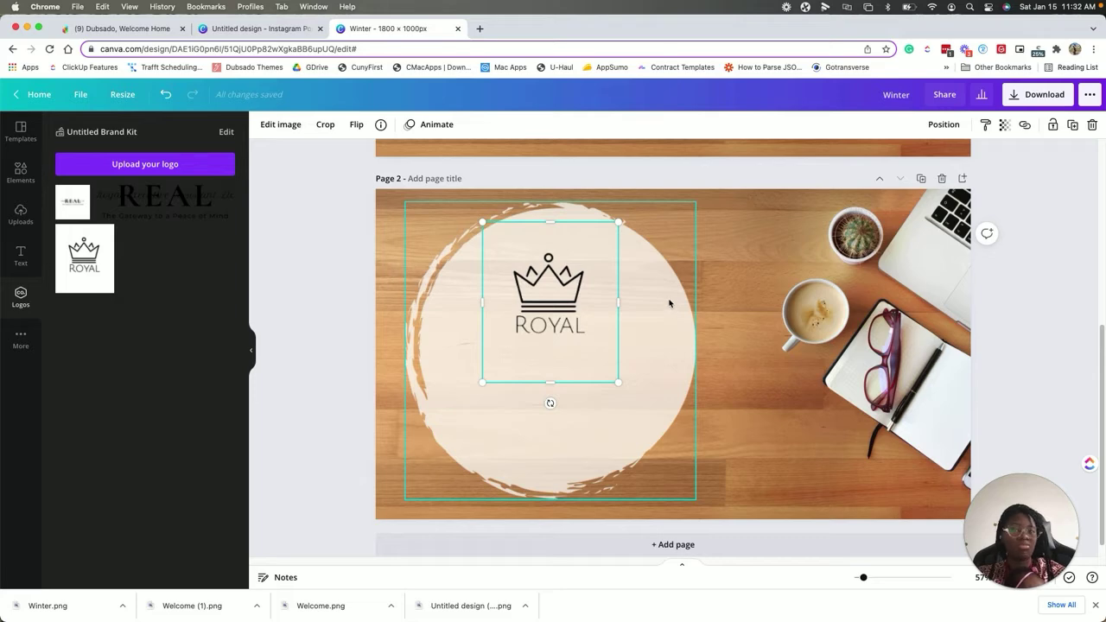
key(Delete)
click(652, 344)
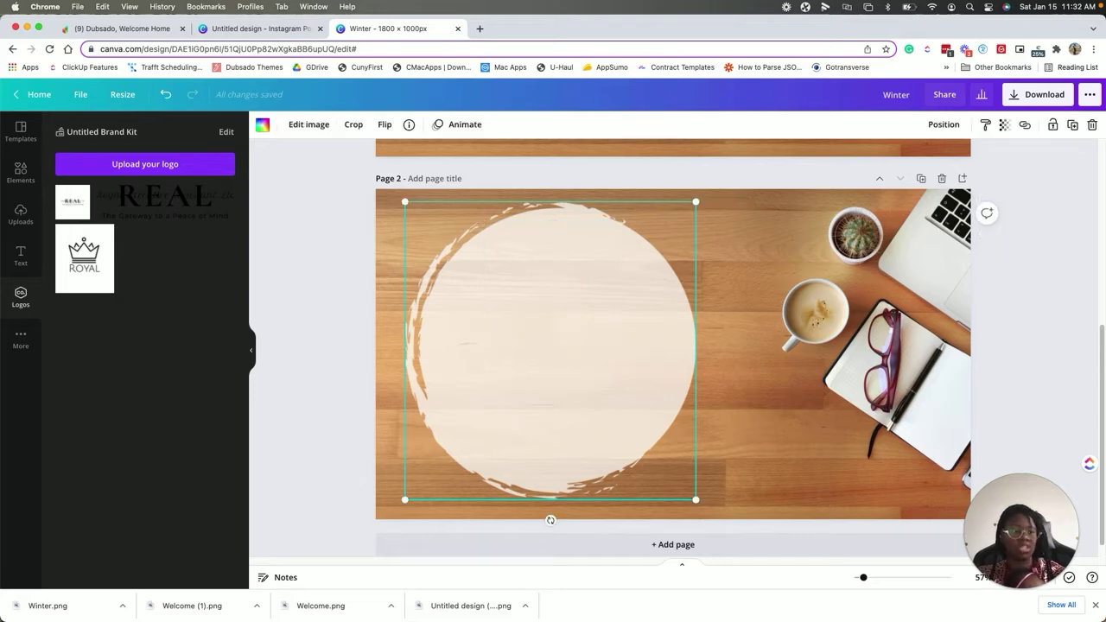
key(Delete)
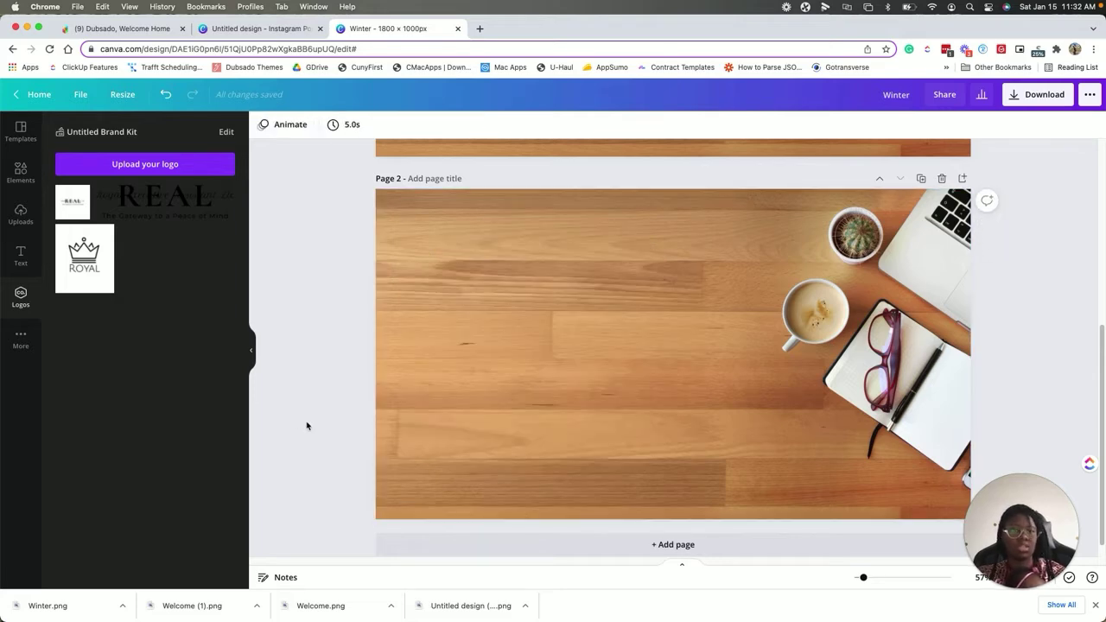
Clear the "Office desk" element search and add a square, stretched into a wide rectangle over the lower-left part of page 2
click(28, 181)
click(19, 216)
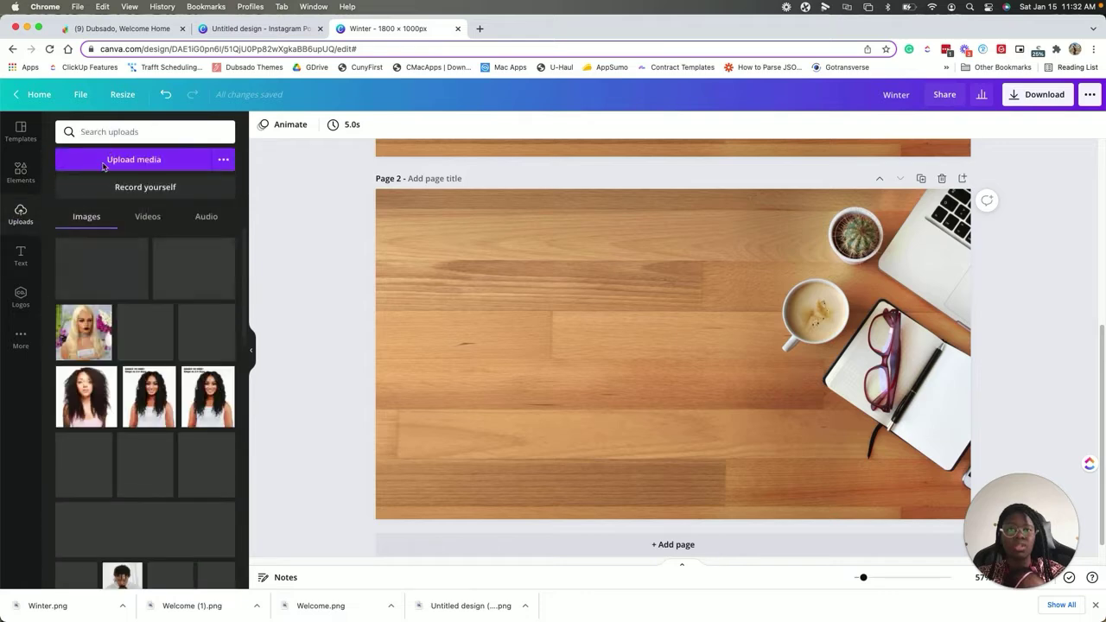
click(21, 173)
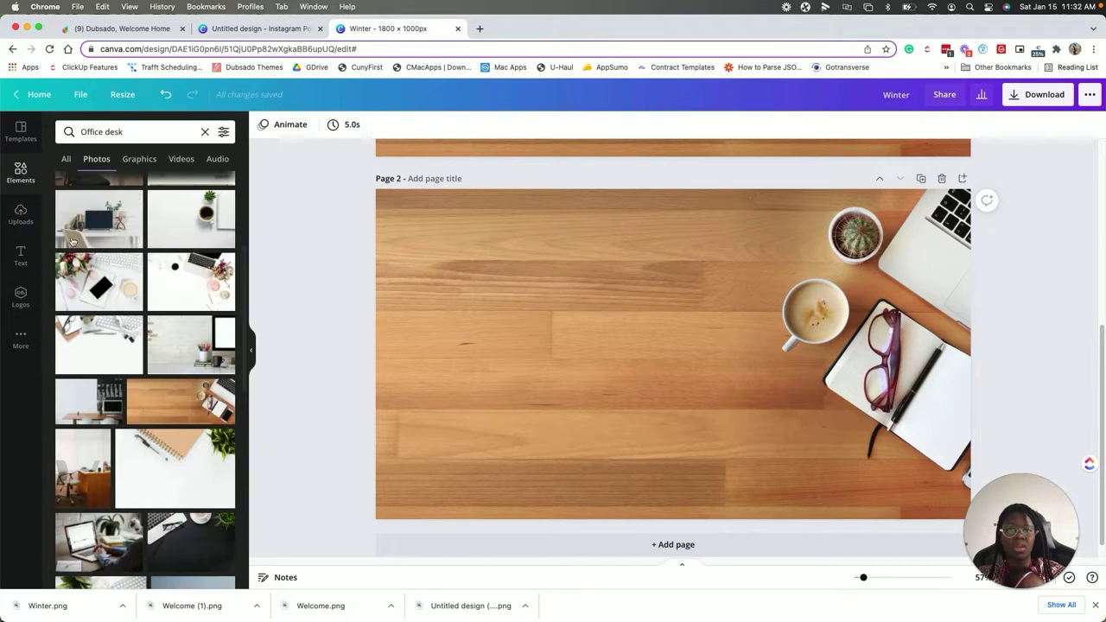
click(127, 136)
key(BackSpace)
click(210, 153)
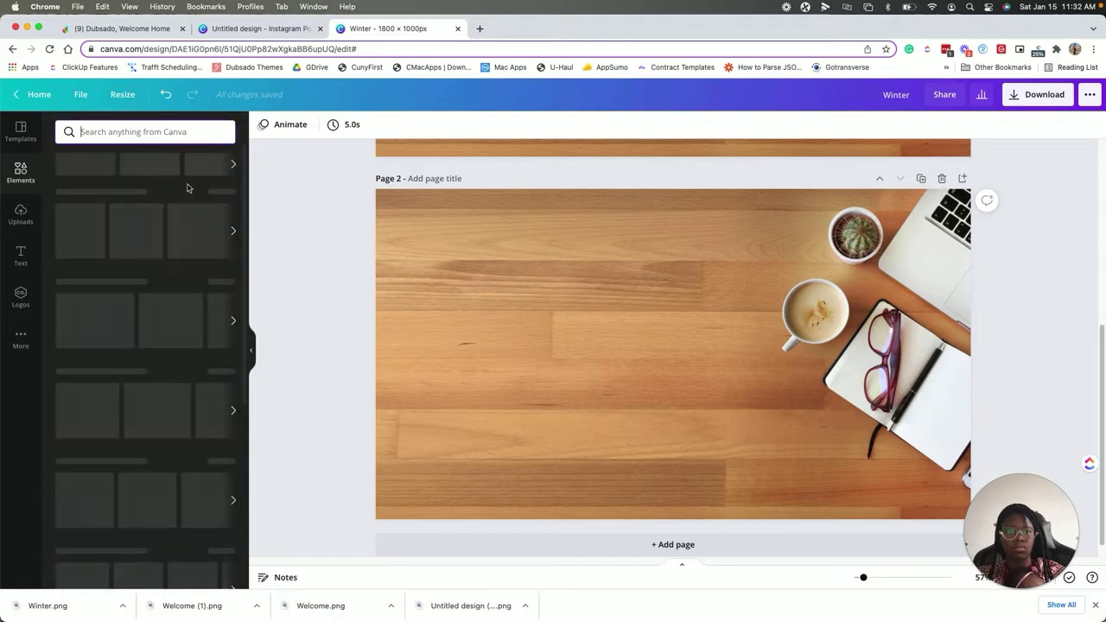
click(108, 300)
drag(704, 363, 508, 442)
drag(577, 431, 788, 432)
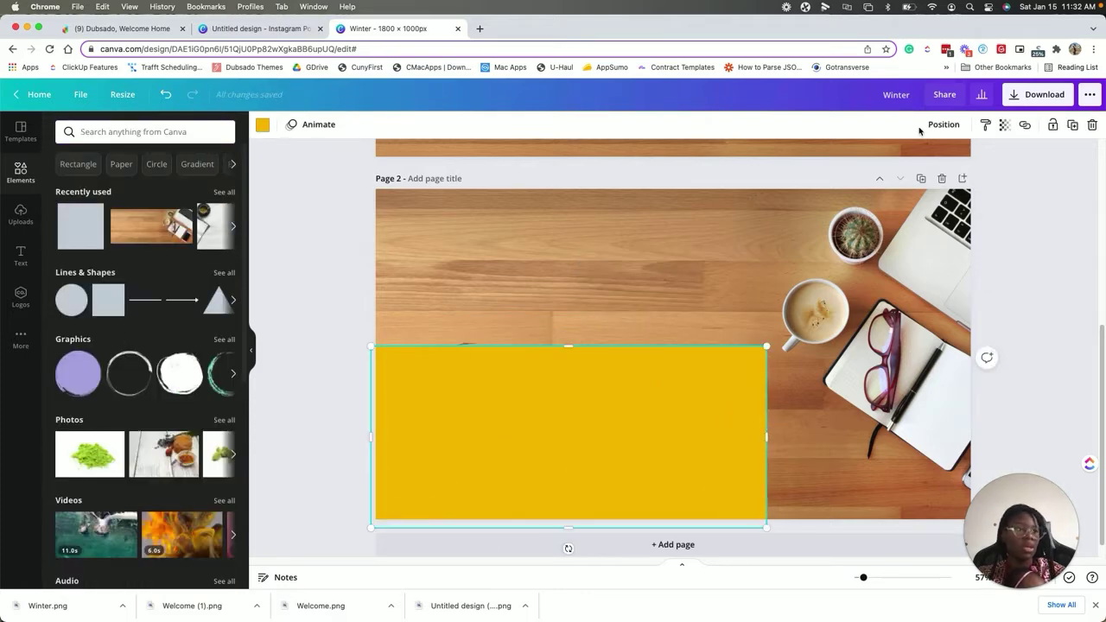
Fill the rectangle with white and set its transparency to 43
click(261, 126)
click(159, 185)
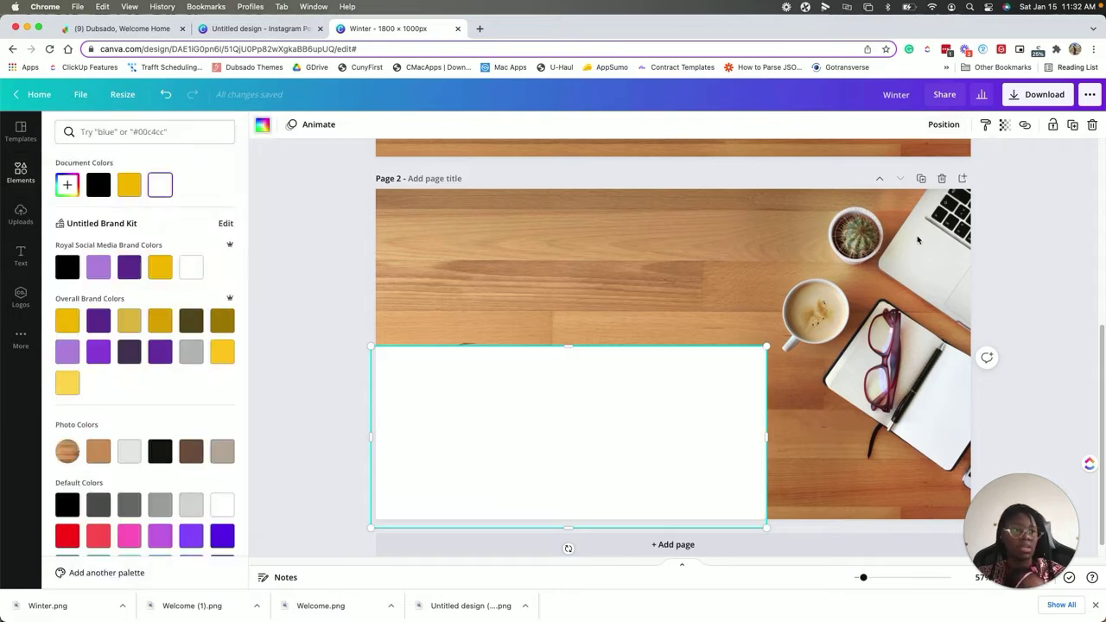
click(1013, 124)
drag(965, 160, 926, 162)
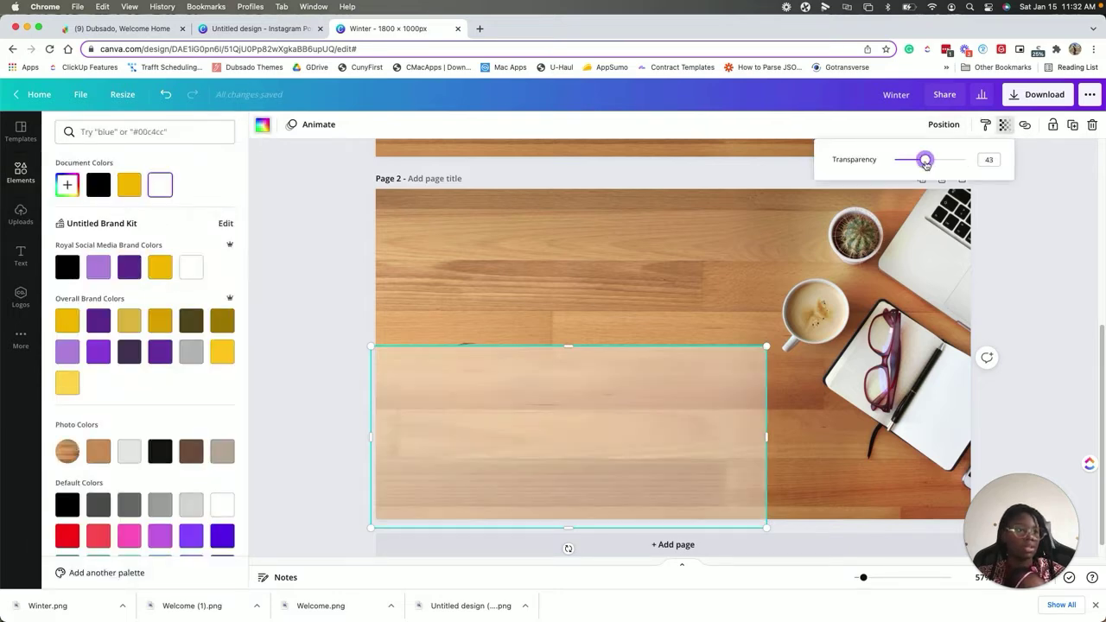
click(746, 371)
Copy the "Proposal" text from page 1 and place the copy over the translucent rectangle on page 2
scroll(603, 276, up, 5)
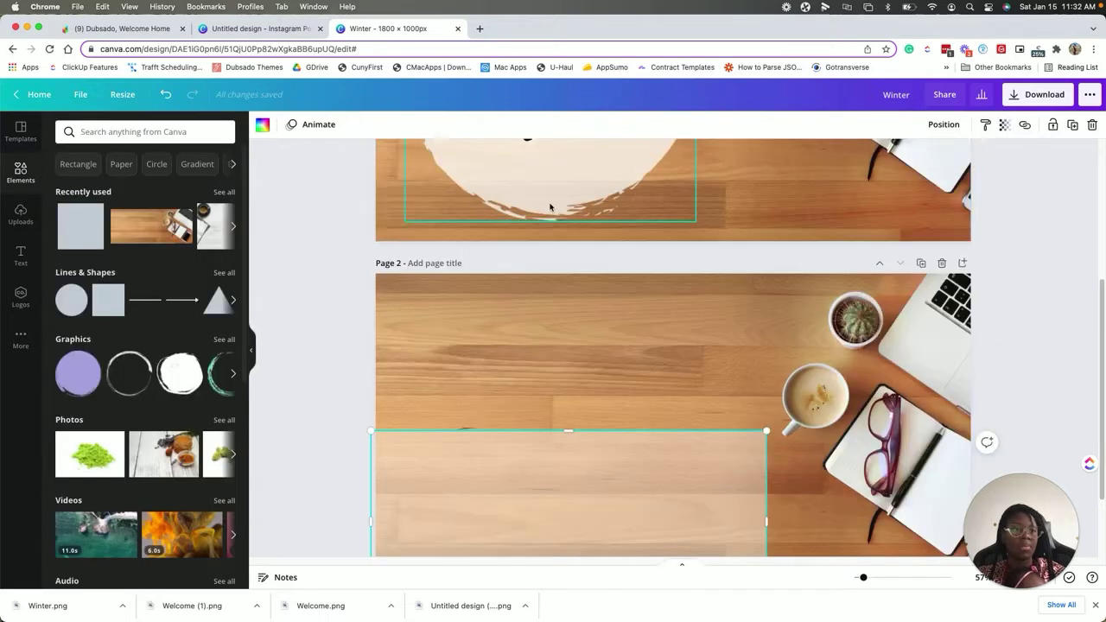
click(559, 254)
key(ctrl+c)
scroll(562, 268, down, 5)
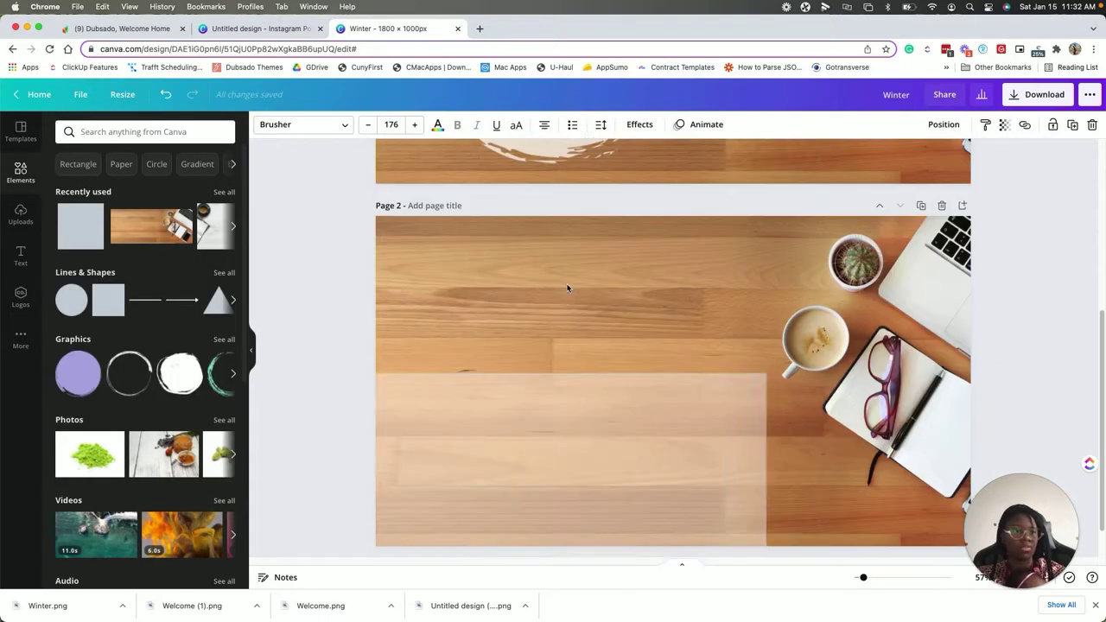
click(573, 458)
key(ctrl+v)
drag(572, 390, 579, 474)
Replace the copied text on page 2 with "Packages"
double_click(579, 473)
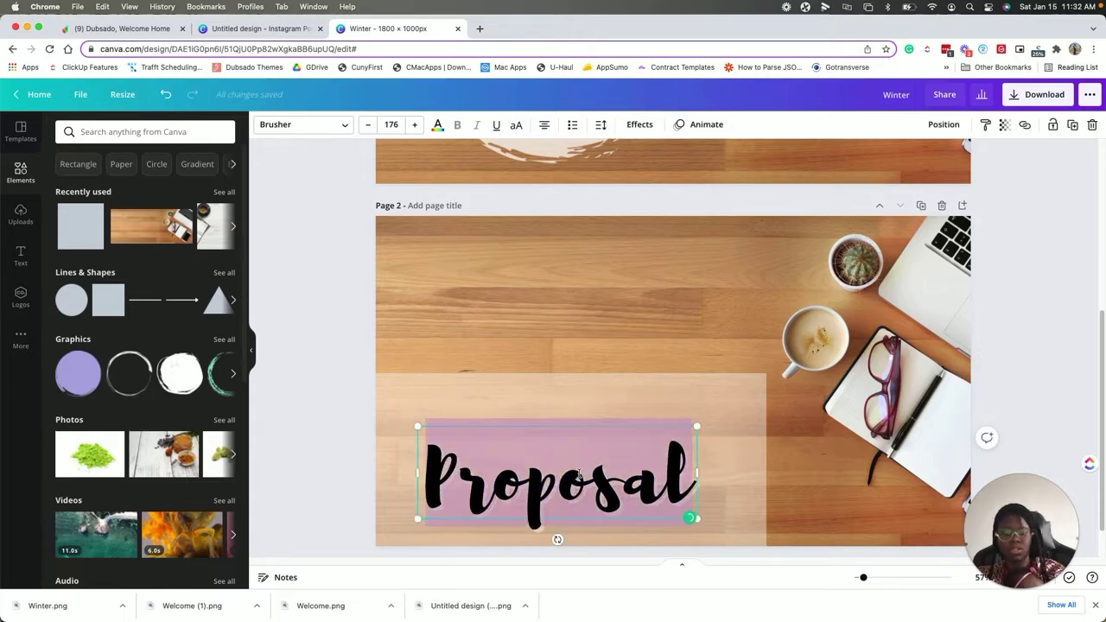
text(P)
key(BackSpace)
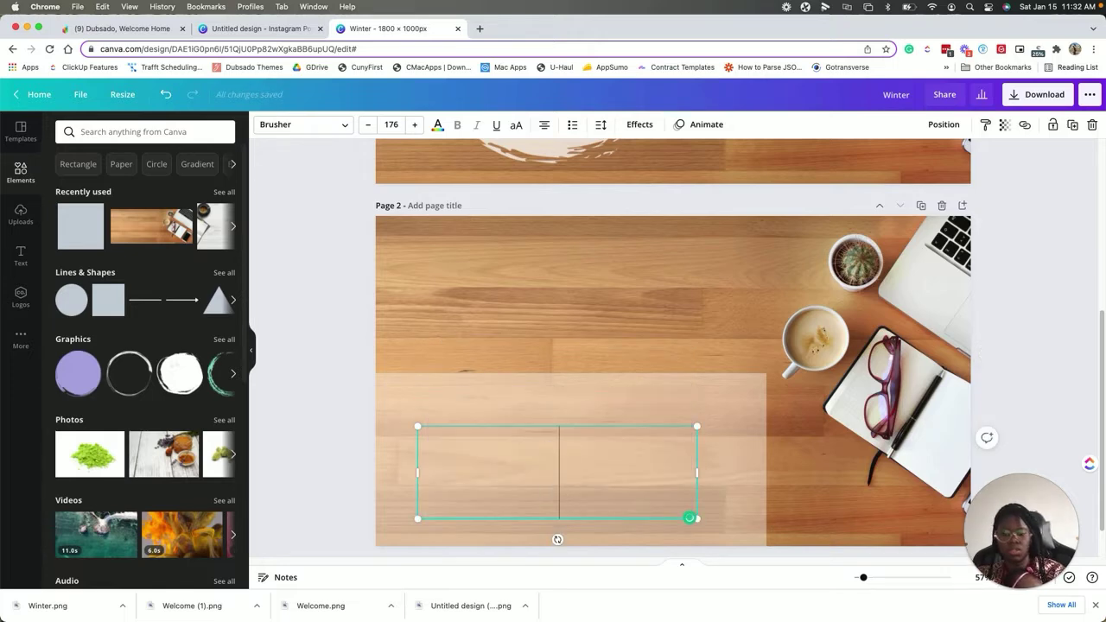
text(Package)
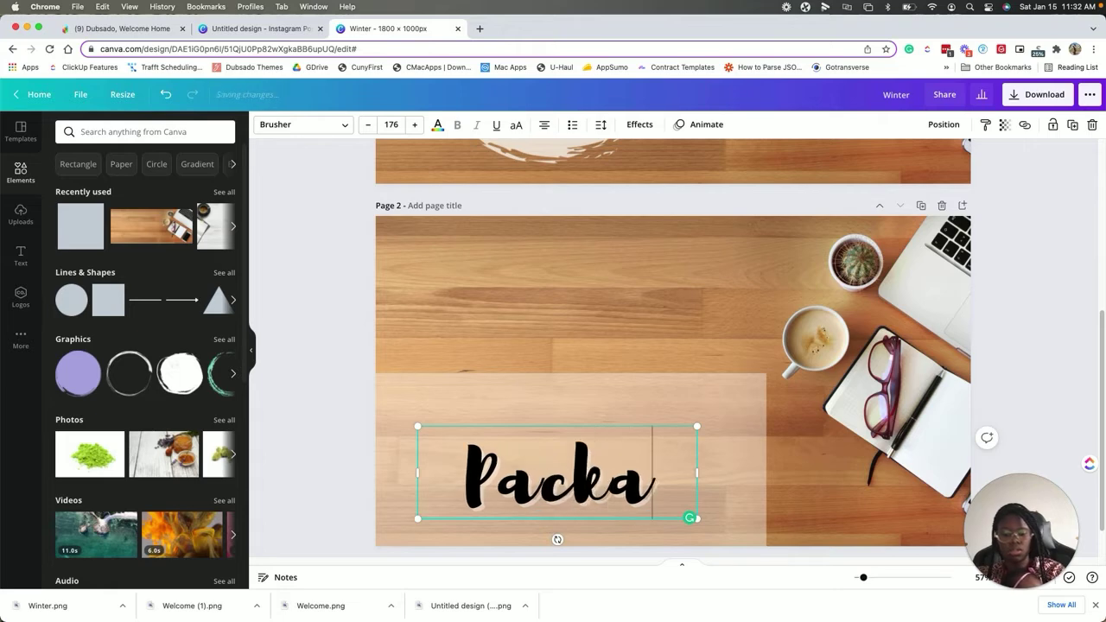
key(Return)
text(&)
key(BackSpace)
key(BackSpace)
text(s)
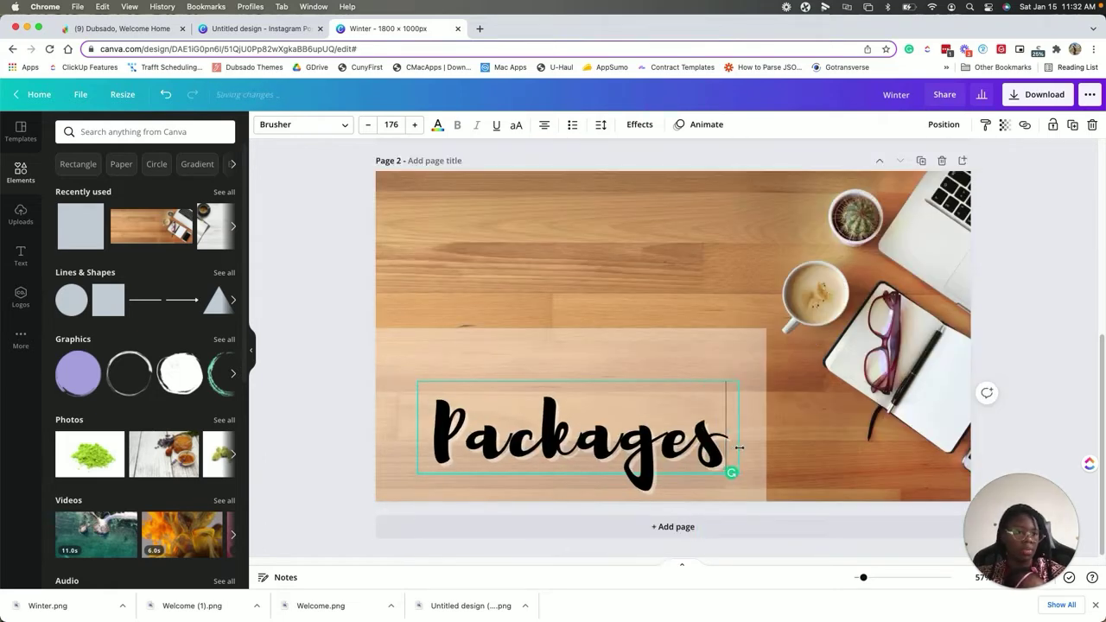
Move the "Packages" text slightly up and to the left to centre it on the translucent rectangle
drag(701, 448, 689, 438)
click(855, 415)
click(691, 436)
click(694, 343)
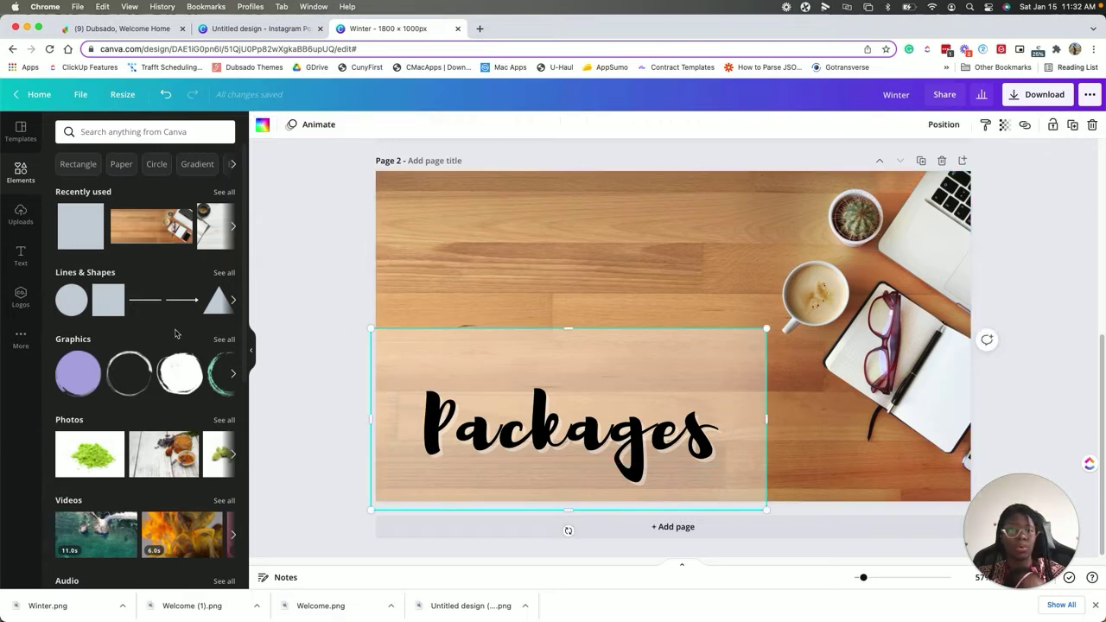
Add a dotted line across the rectangle's upper right and duplicate it into a stack of three evenly spaced lines
click(234, 300)
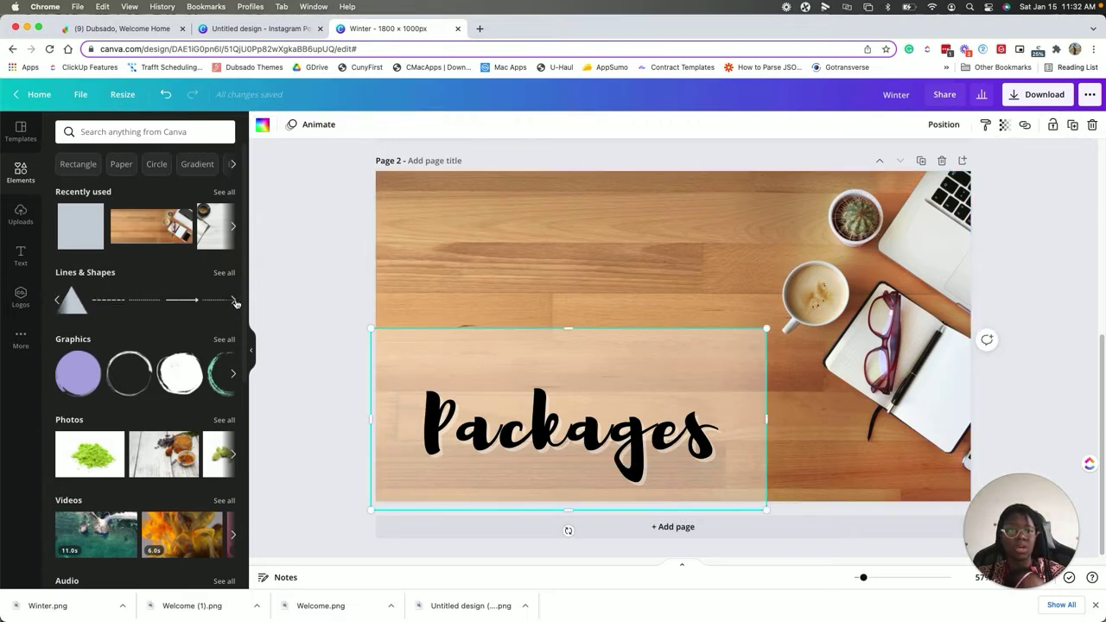
click(235, 301)
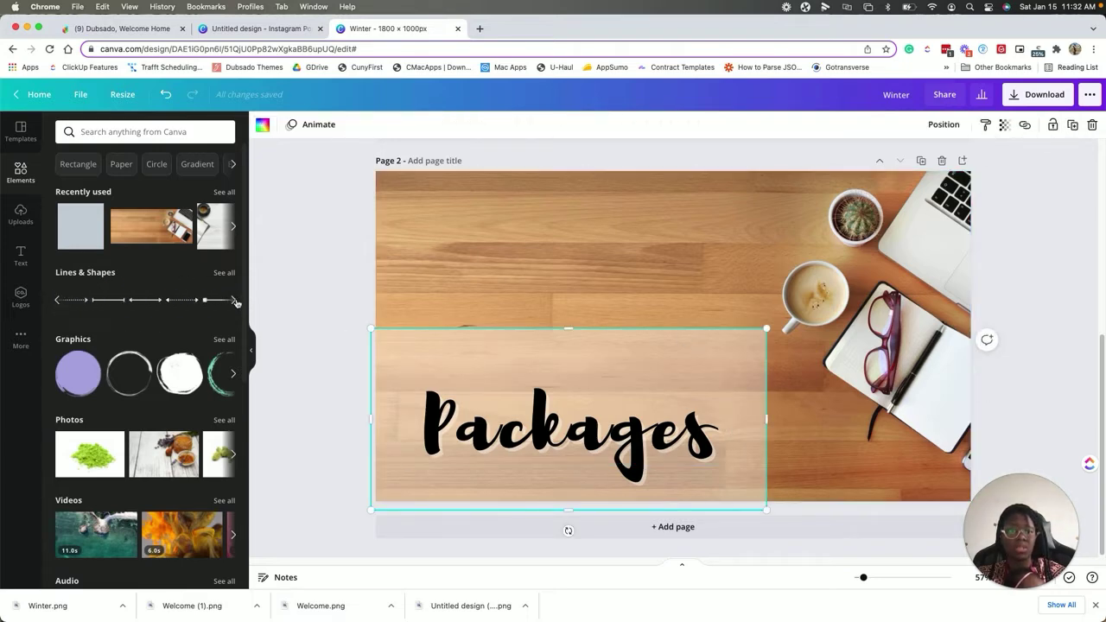
click(57, 301)
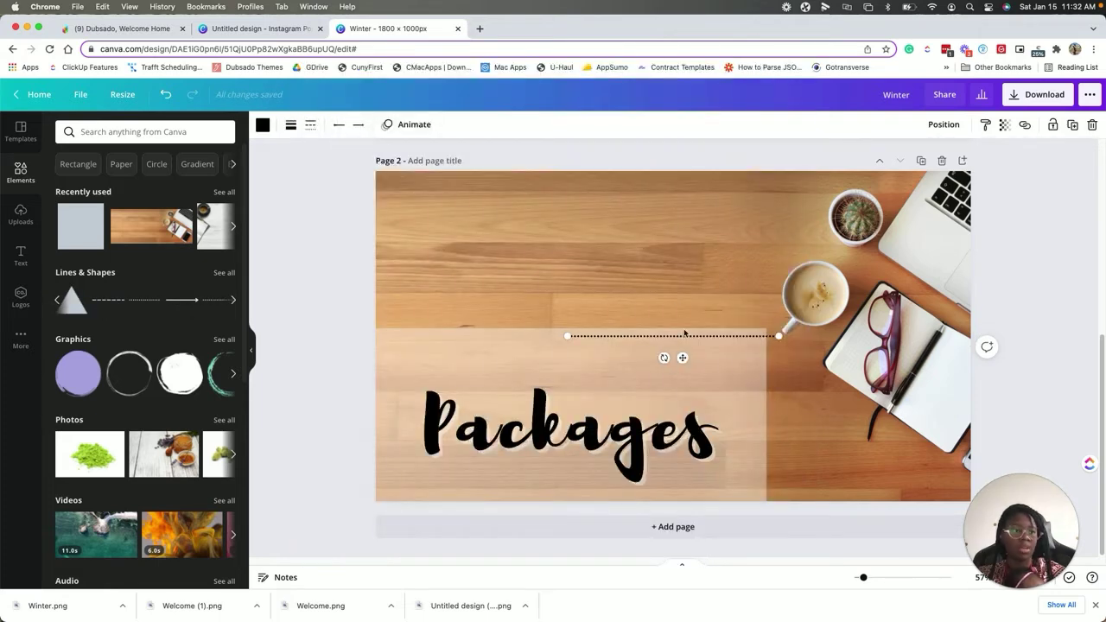
key(shift+Down)
key(shift+Down)
key(shift+Right)
key(shift+Right)
drag(707, 346, 697, 363)
key(super+d)
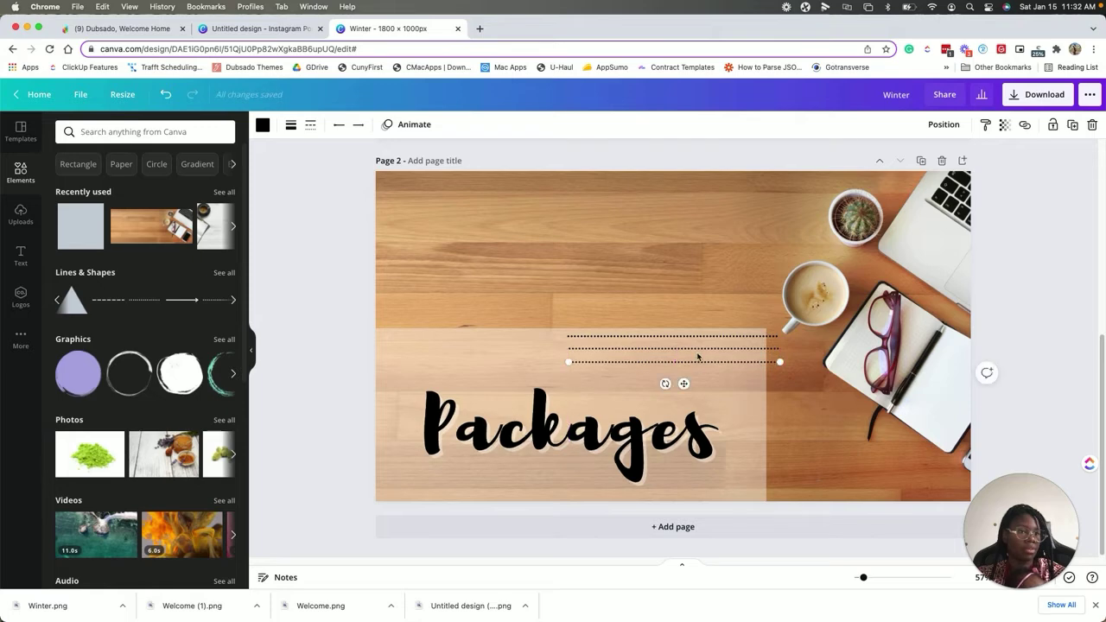
Try placing a copy of the three dotted lines below the end of "Packages" and undo the placement and duplication
click(789, 393)
drag(806, 375, 823, 481)
click(916, 474)
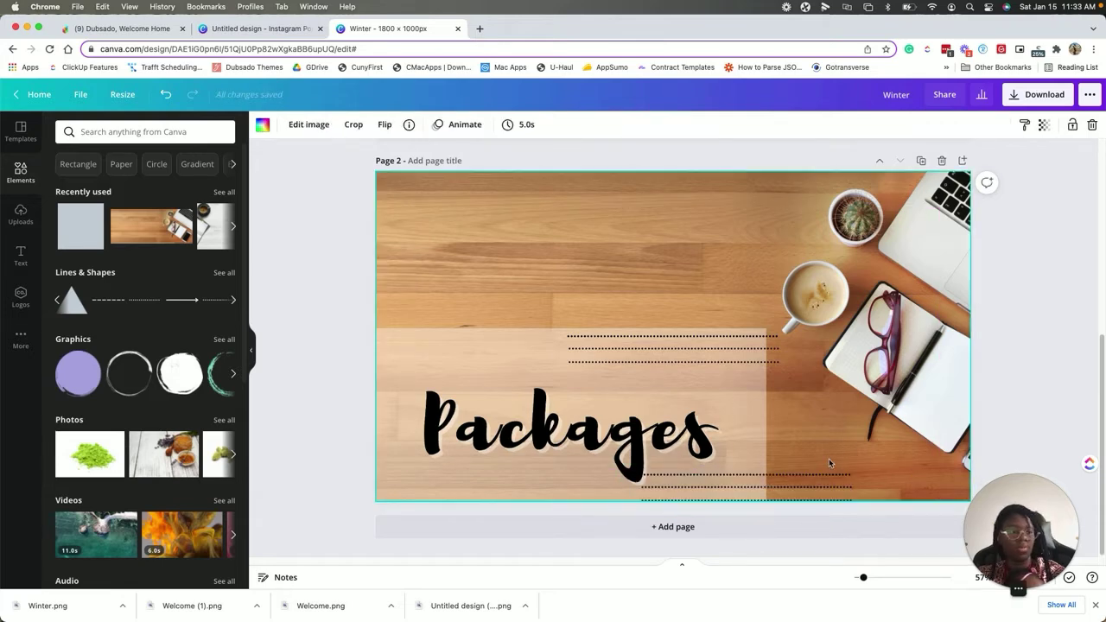
key(super+z)
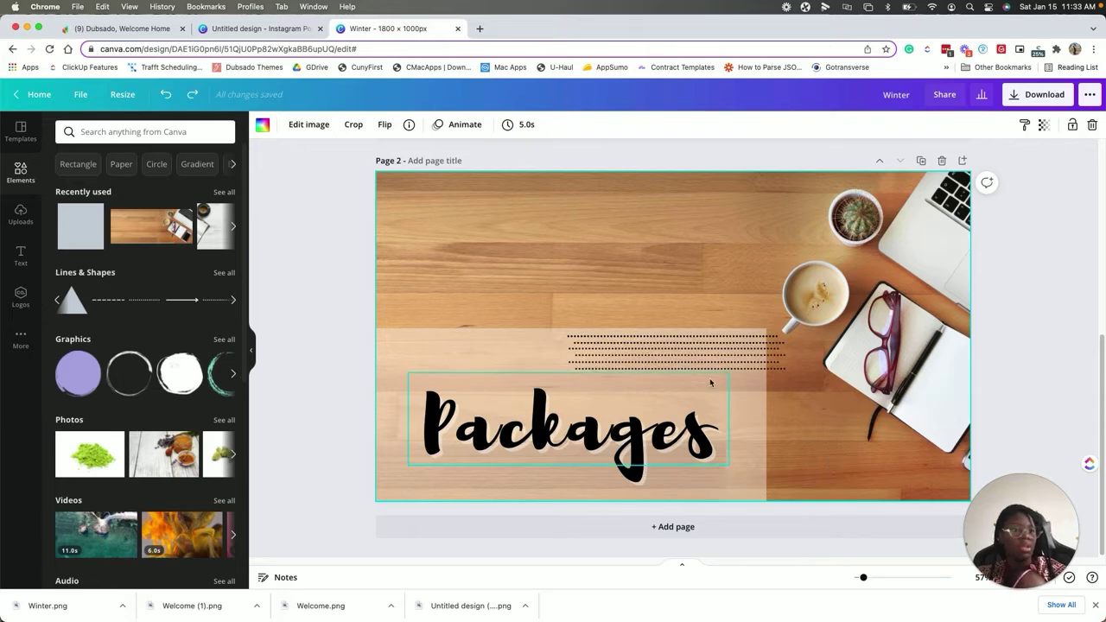
key(super+z)
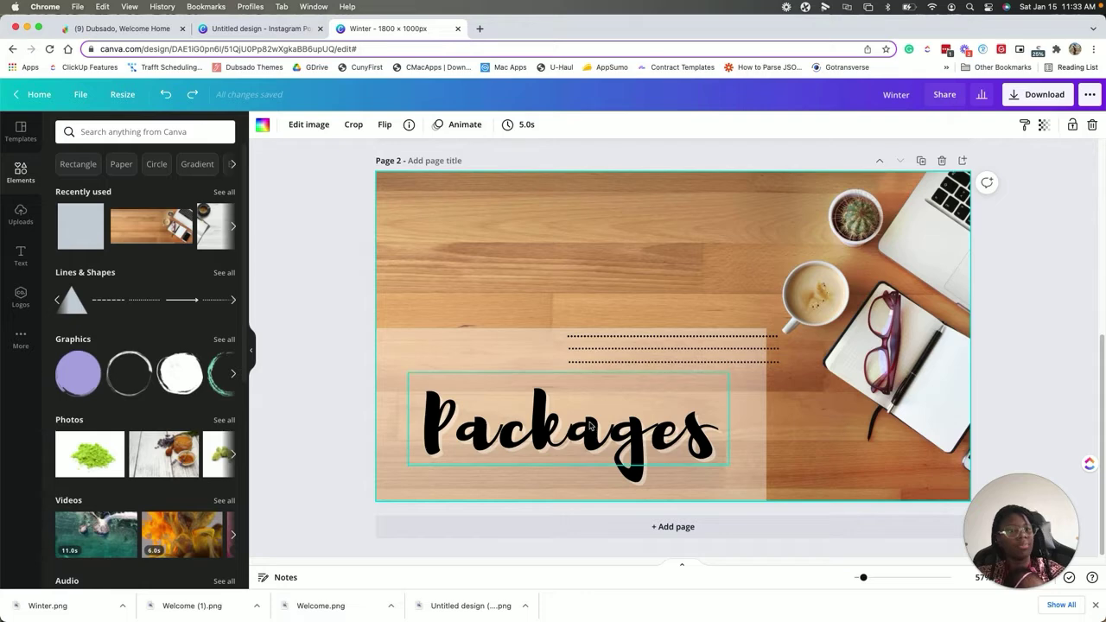
Duplicate the three dotted lines and move the copy to the rectangle's lower-left corner, partly off the page
click(775, 335)
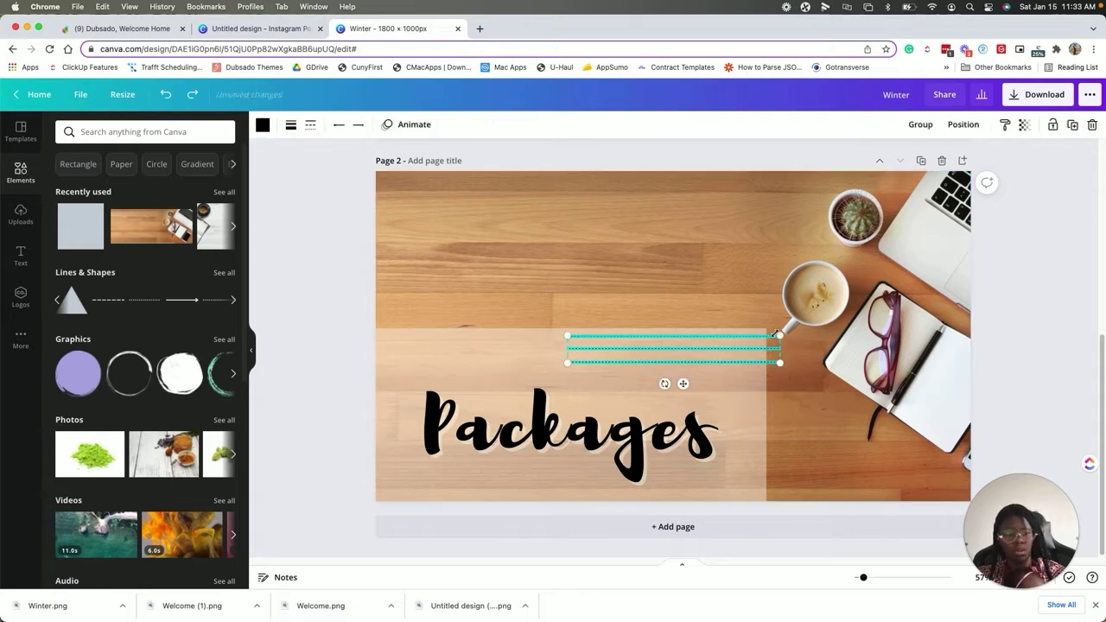
key(super+d)
drag(764, 353, 530, 484)
click(818, 456)
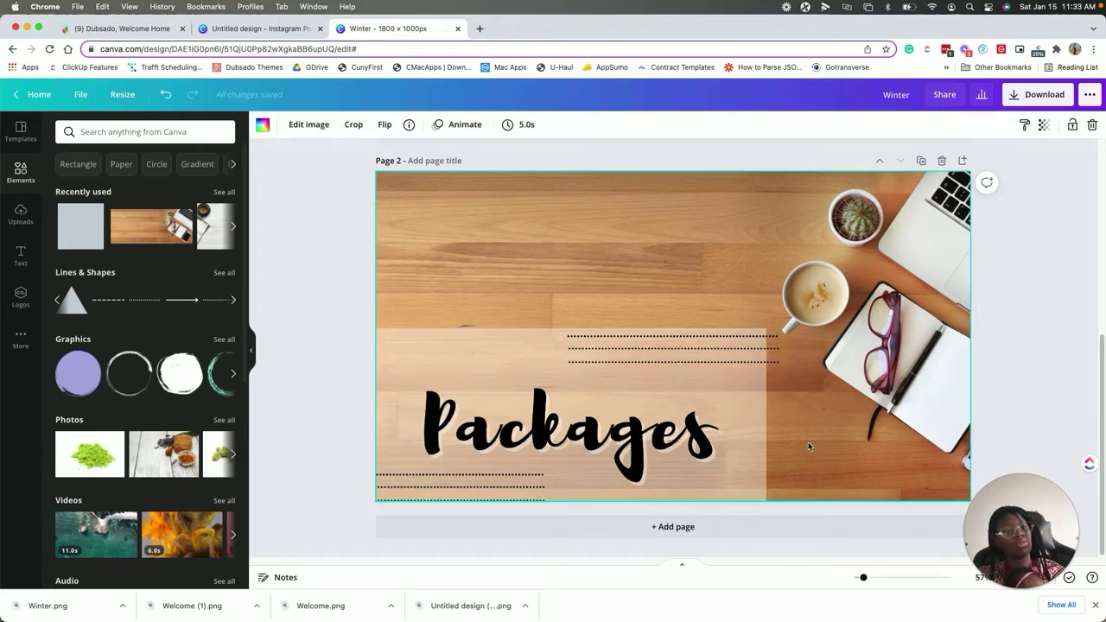
Send the uppermost dotted line one layer backward
right_click(776, 340)
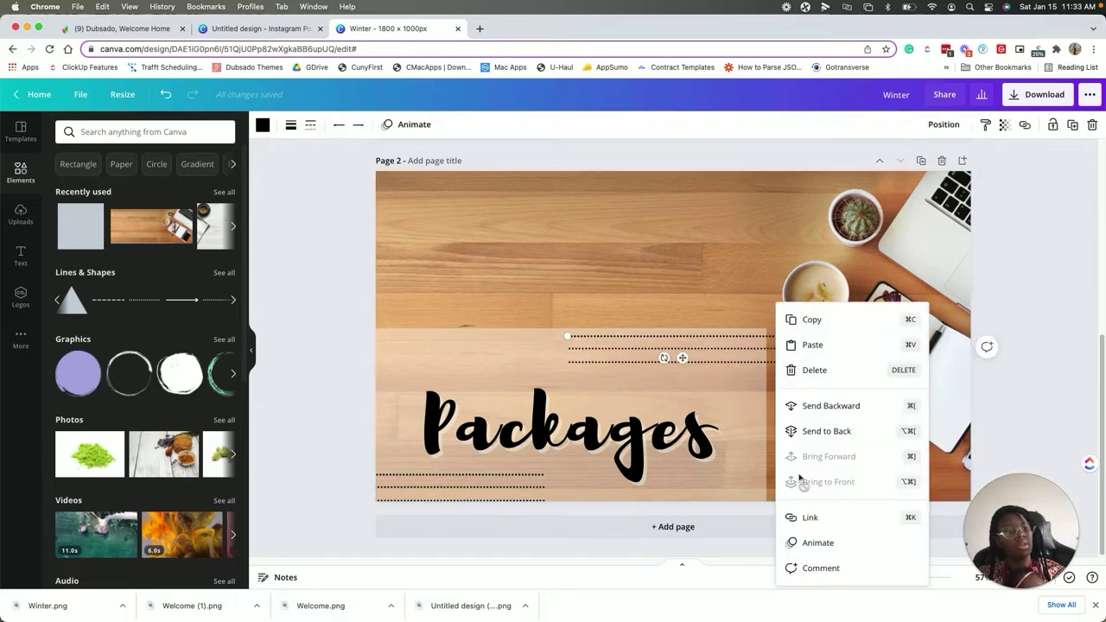
click(832, 404)
click(793, 369)
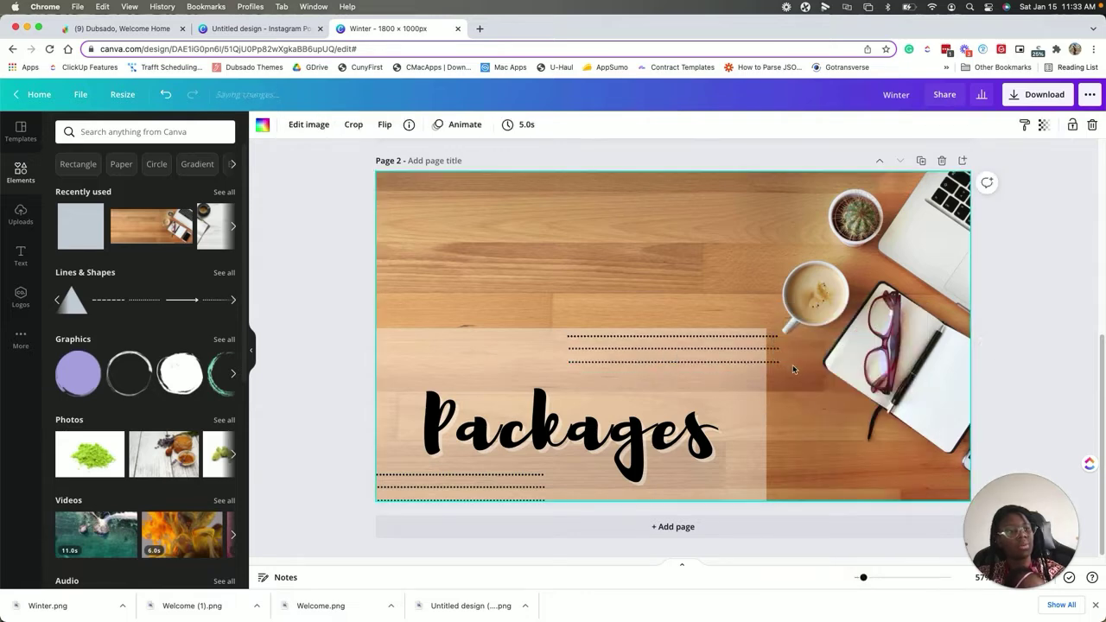
right_click(816, 374)
click(1015, 345)
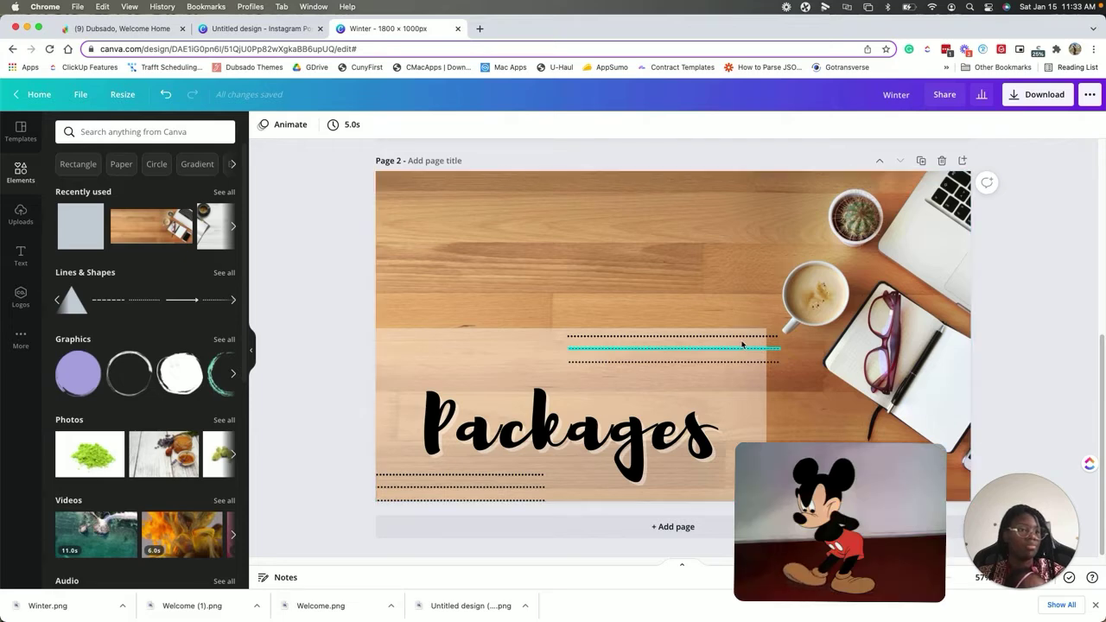
Shorten the upper three dotted lines to about 602 wide, ending at the rectangle's right edge
click(771, 338)
drag(778, 336, 773, 336)
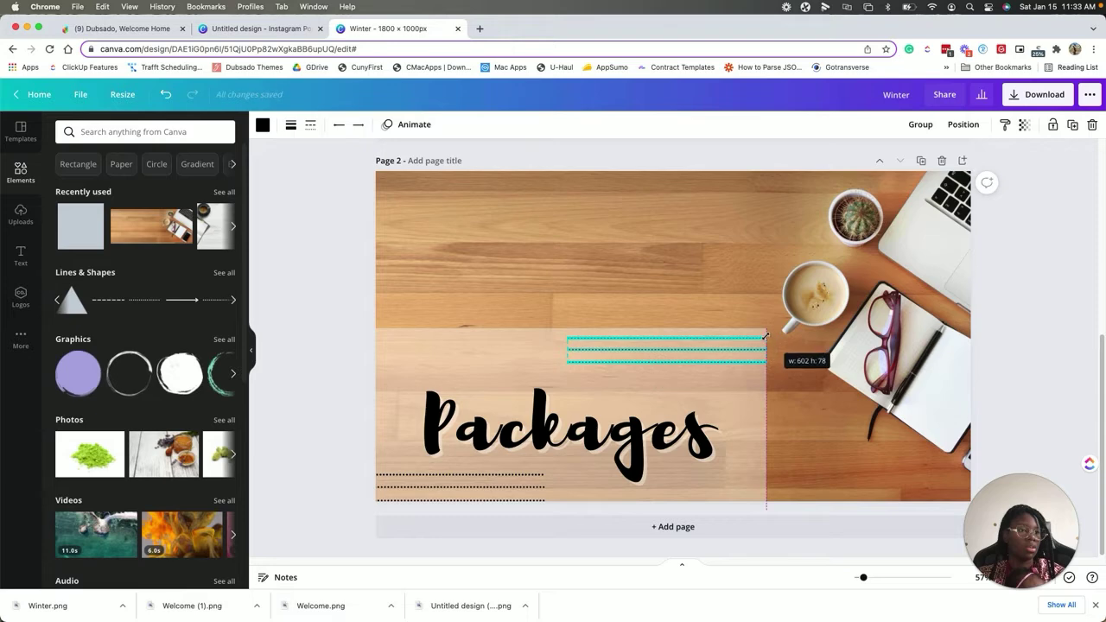
click(811, 355)
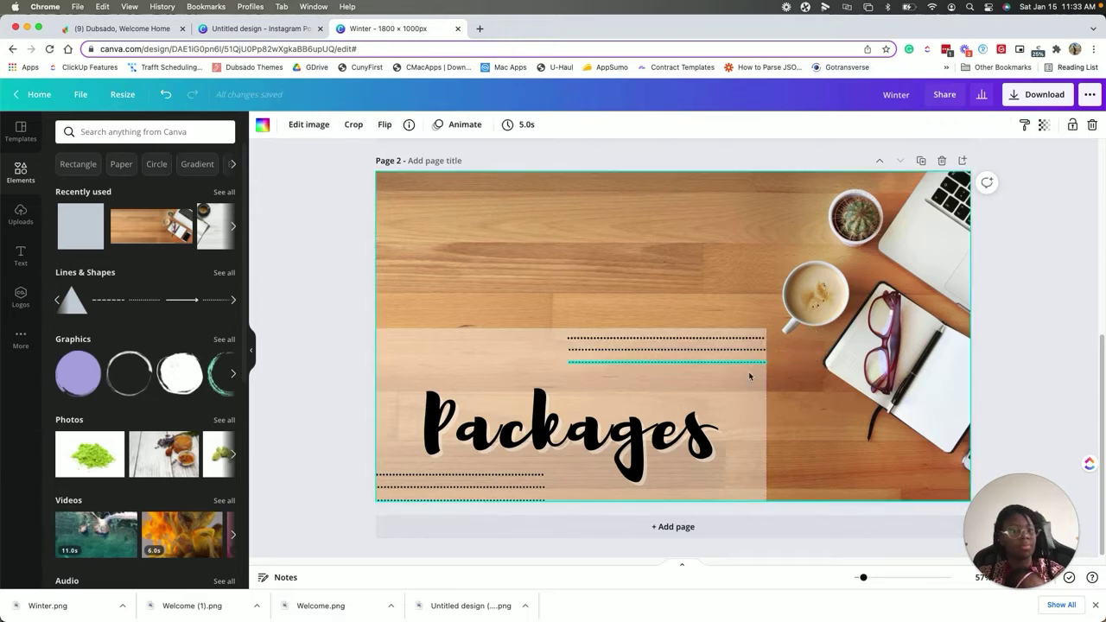
Download only page 2 of the design as a PNG at 1800 x 1000 px
click(1037, 94)
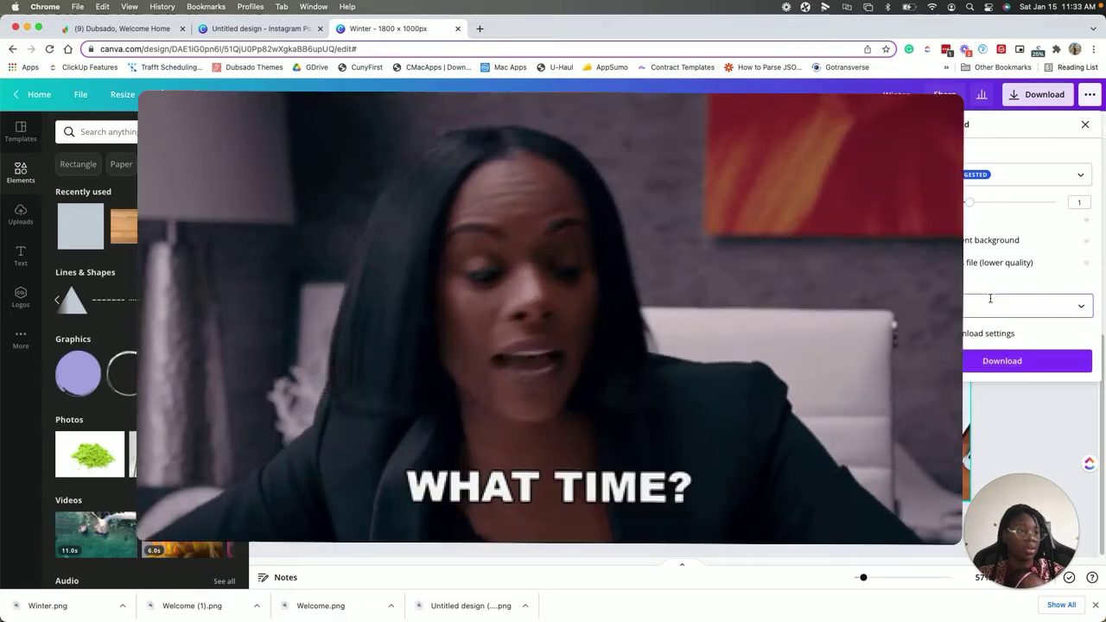
click(985, 306)
click(1059, 399)
click(1003, 445)
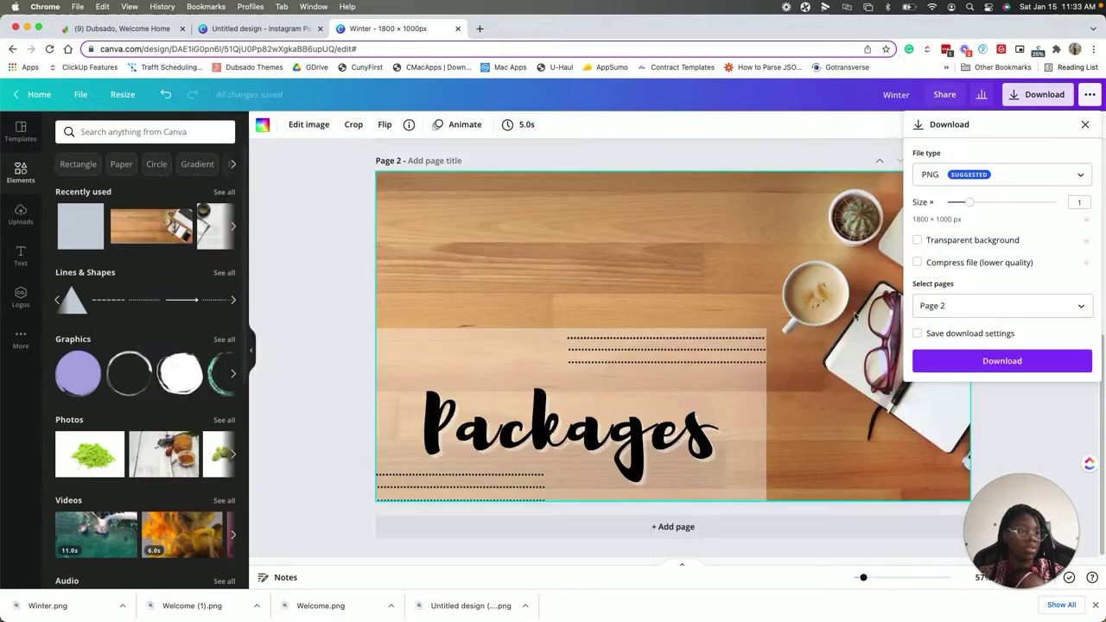
click(941, 356)
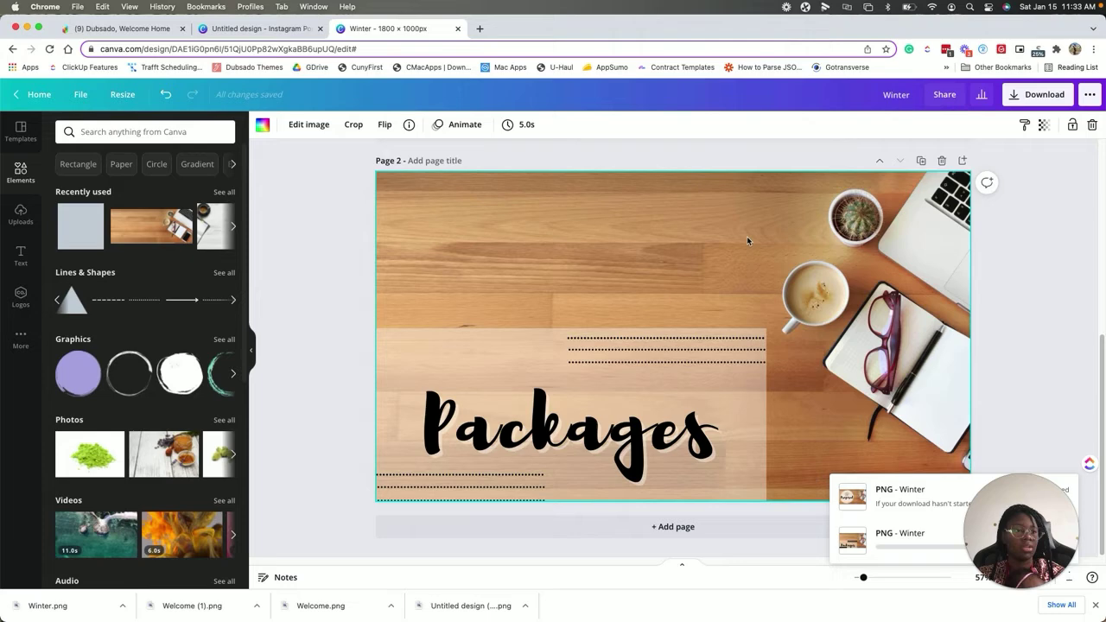
Switch to the Dubsado proposal form and add a two-column container below the recent projects logos, with an empty image block above it
click(253, 29)
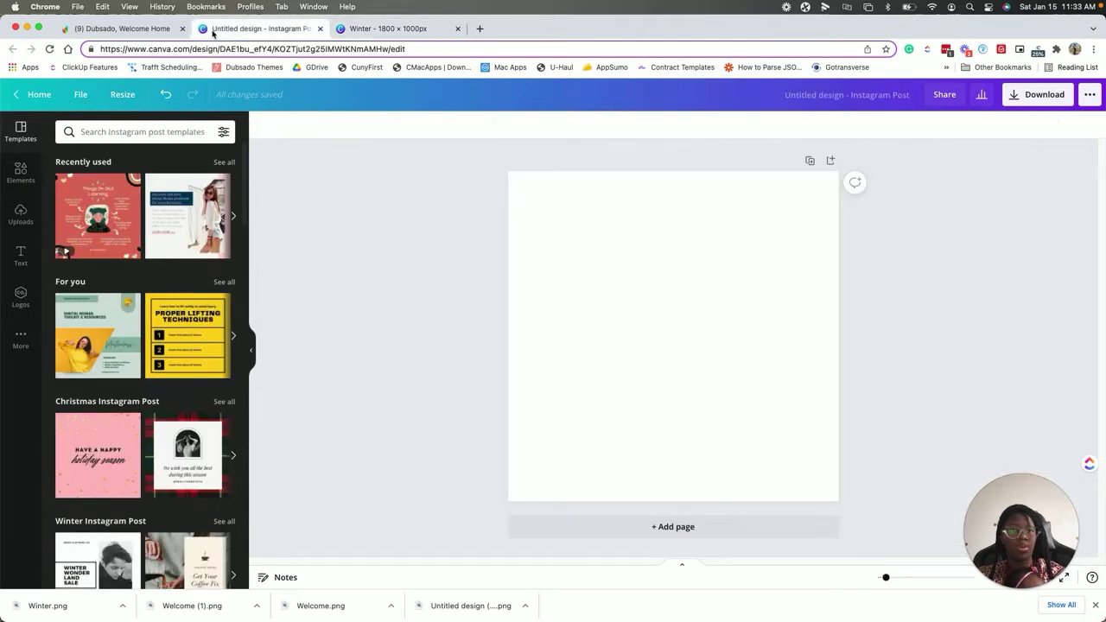
click(121, 29)
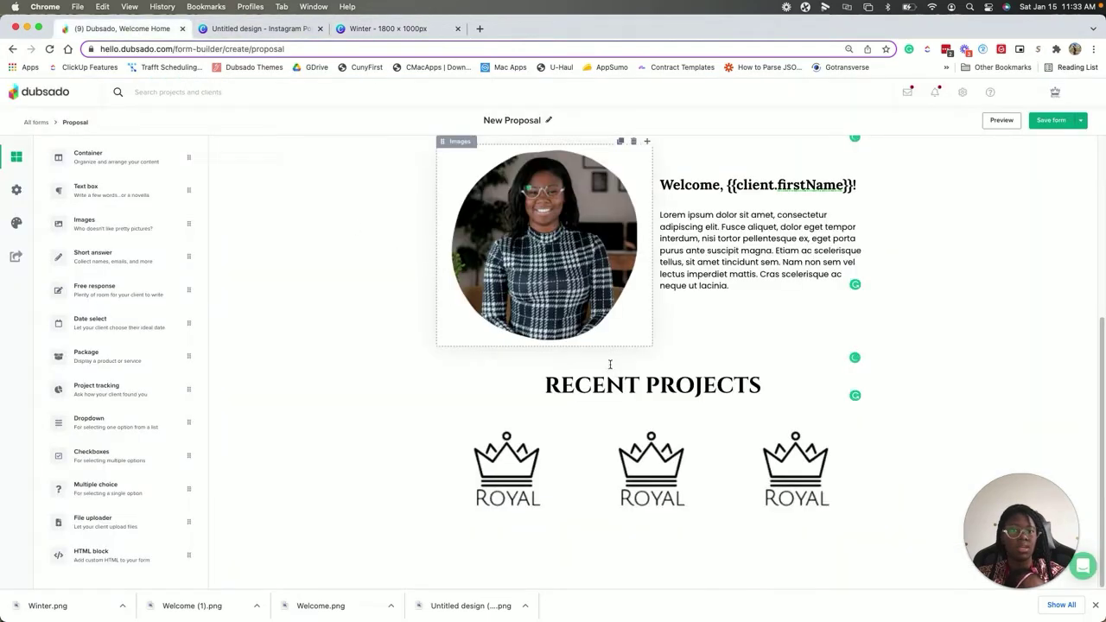
click(743, 344)
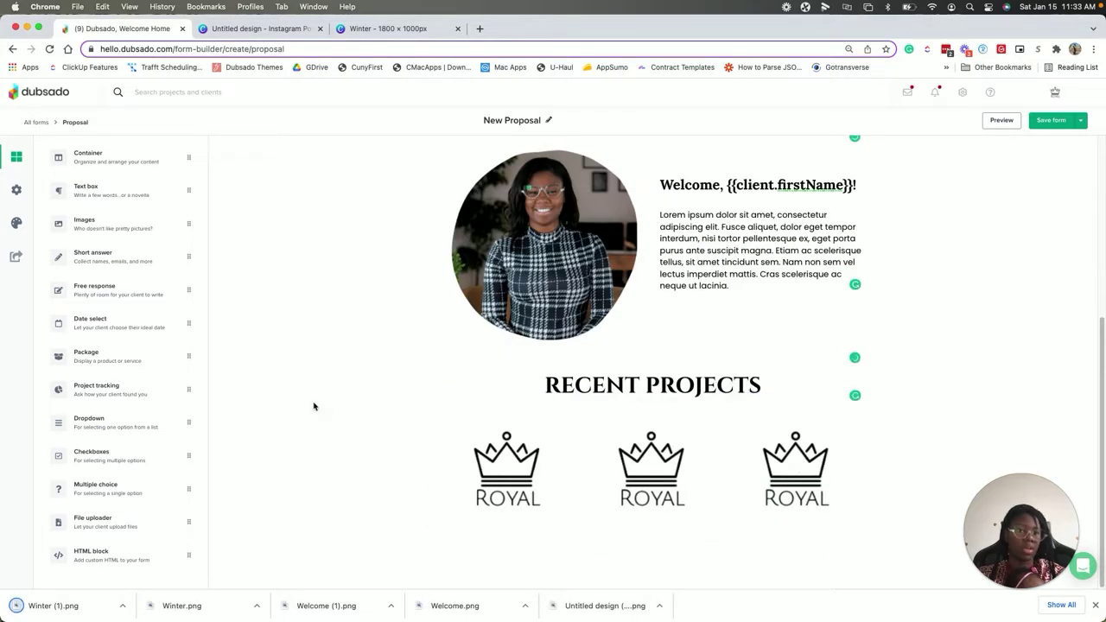
click(567, 538)
click(568, 561)
drag(91, 168, 614, 557)
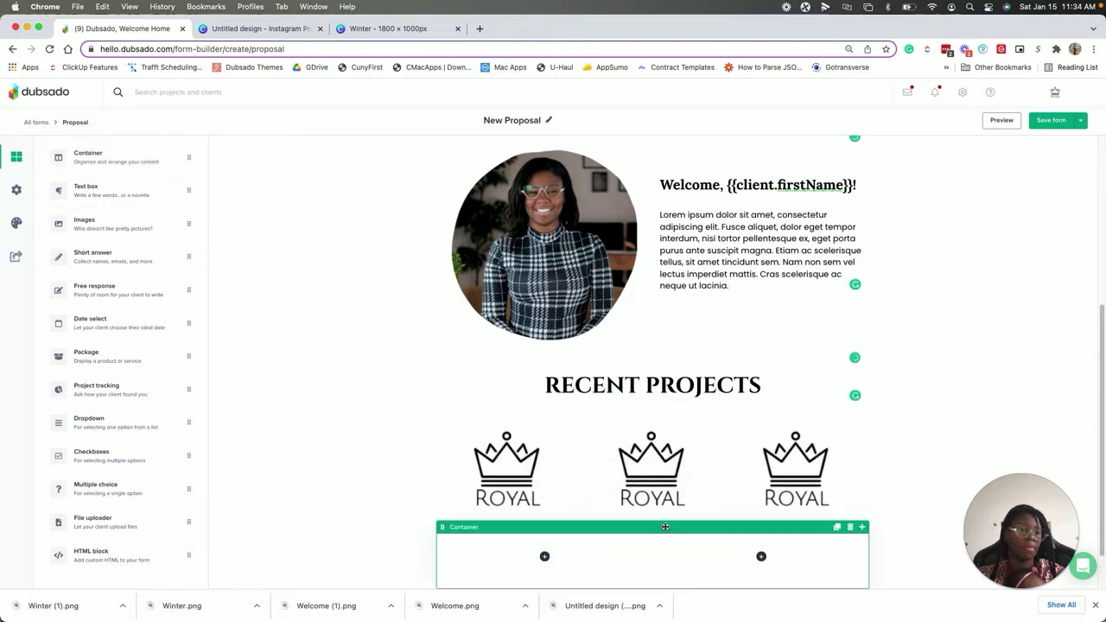
drag(130, 215, 668, 536)
scroll(403, 428, down, 3)
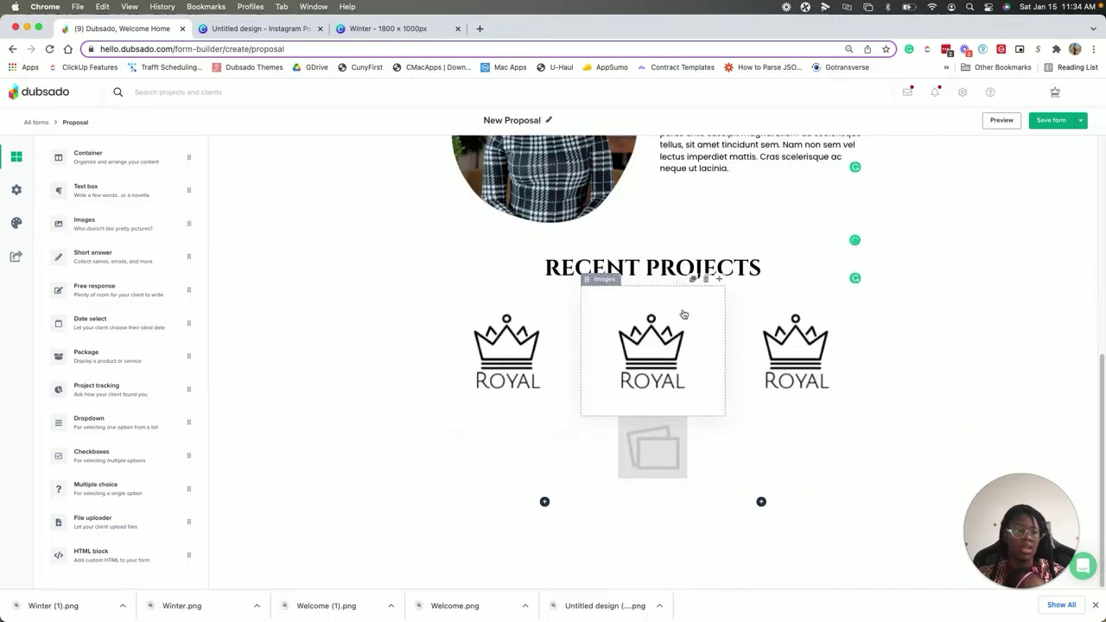
Place an empty text box between the recent projects logos and the empty image block
click(619, 250)
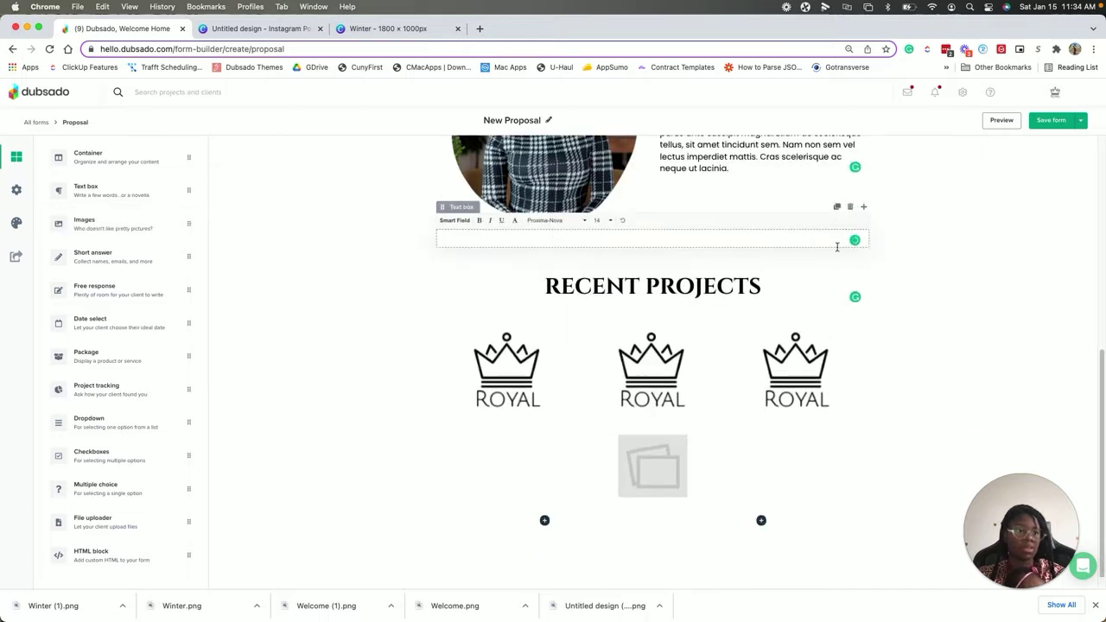
drag(446, 205, 548, 472)
drag(449, 241, 556, 439)
Upload Winter (1).png from Downloads into the empty image block above the two-column container
click(761, 453)
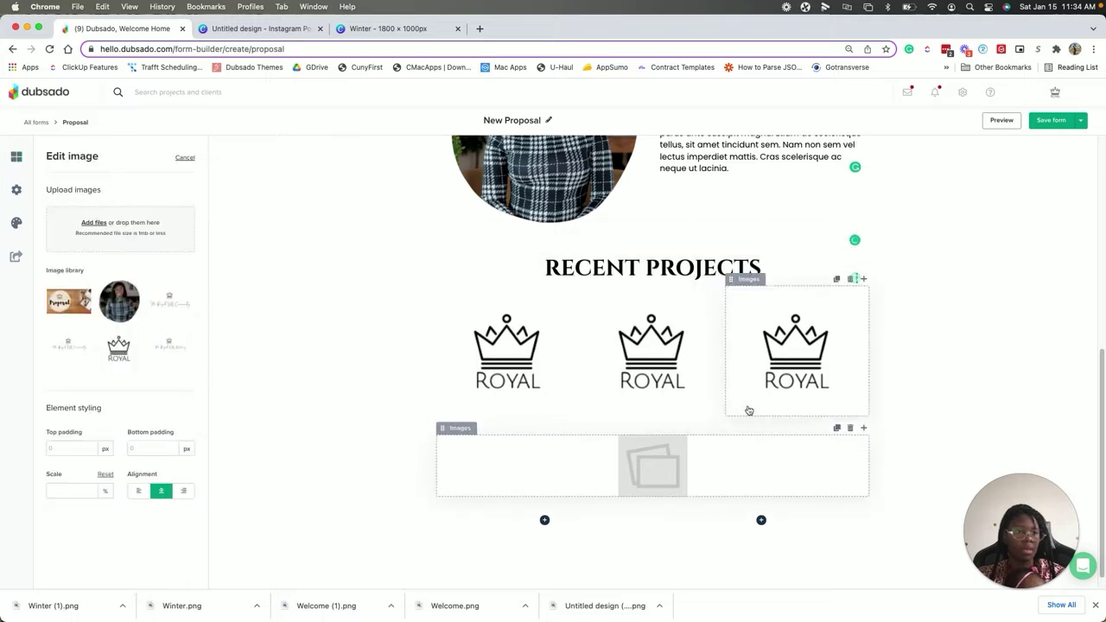
scroll(726, 401, down, 1)
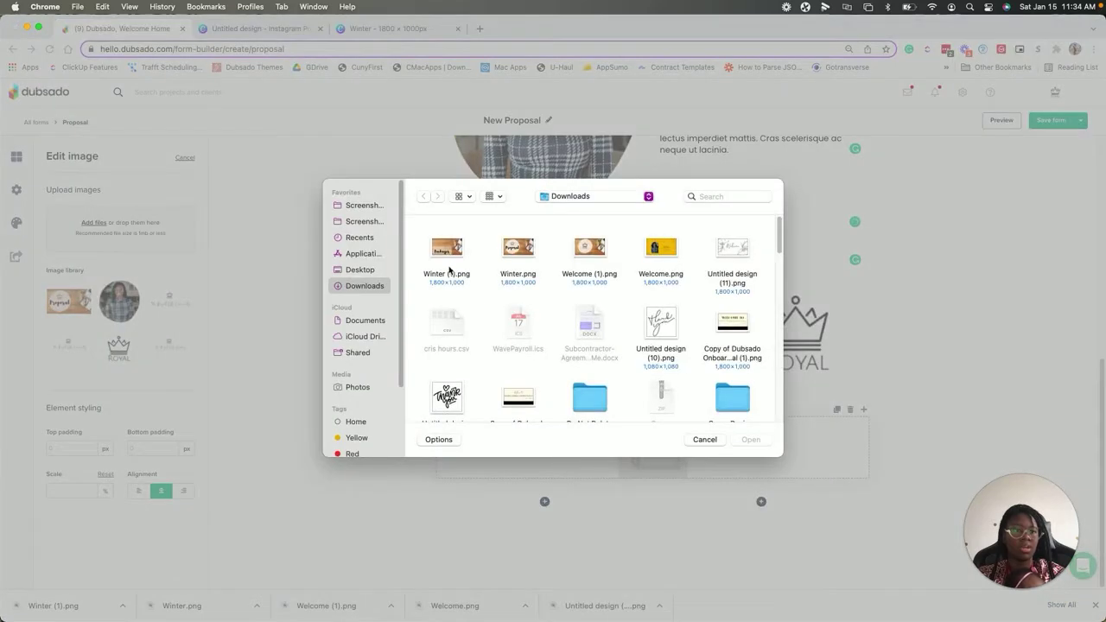
click(457, 259)
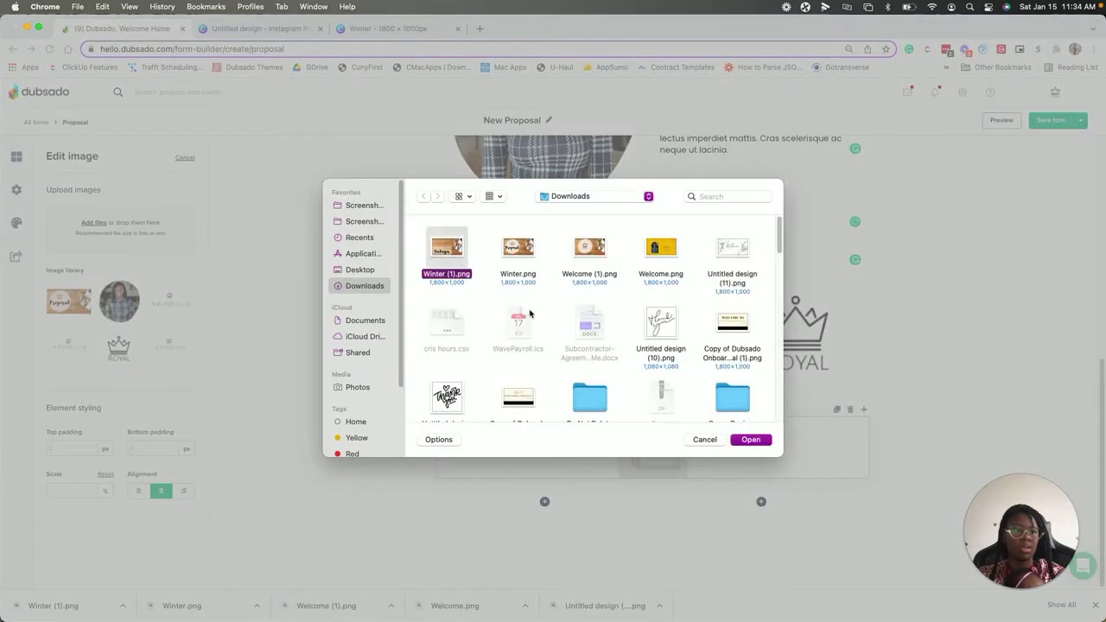
click(748, 441)
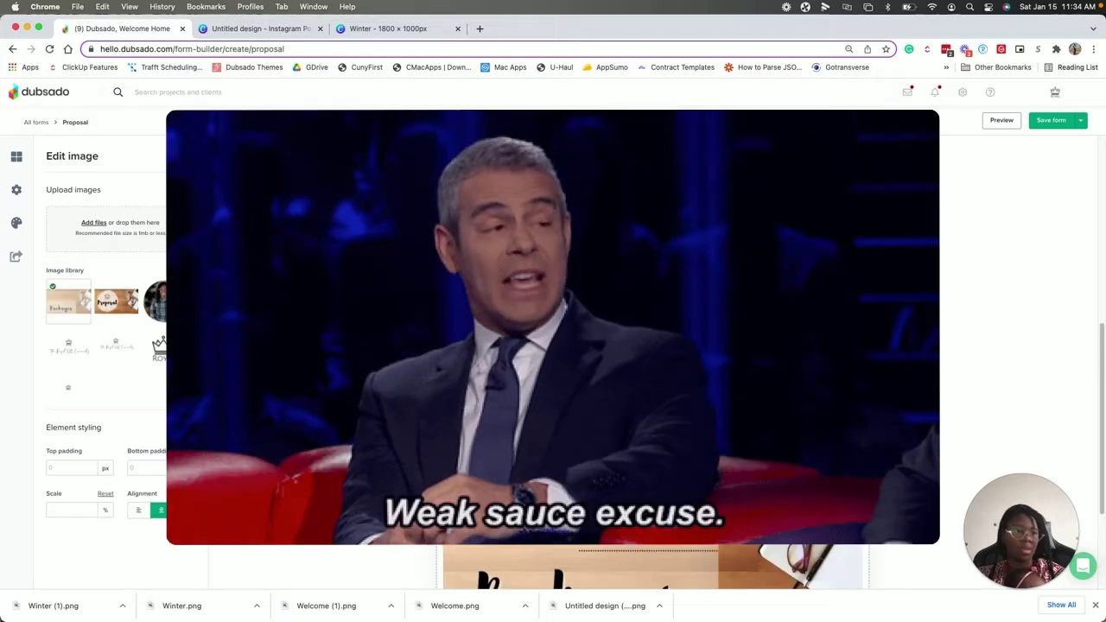
click(951, 457)
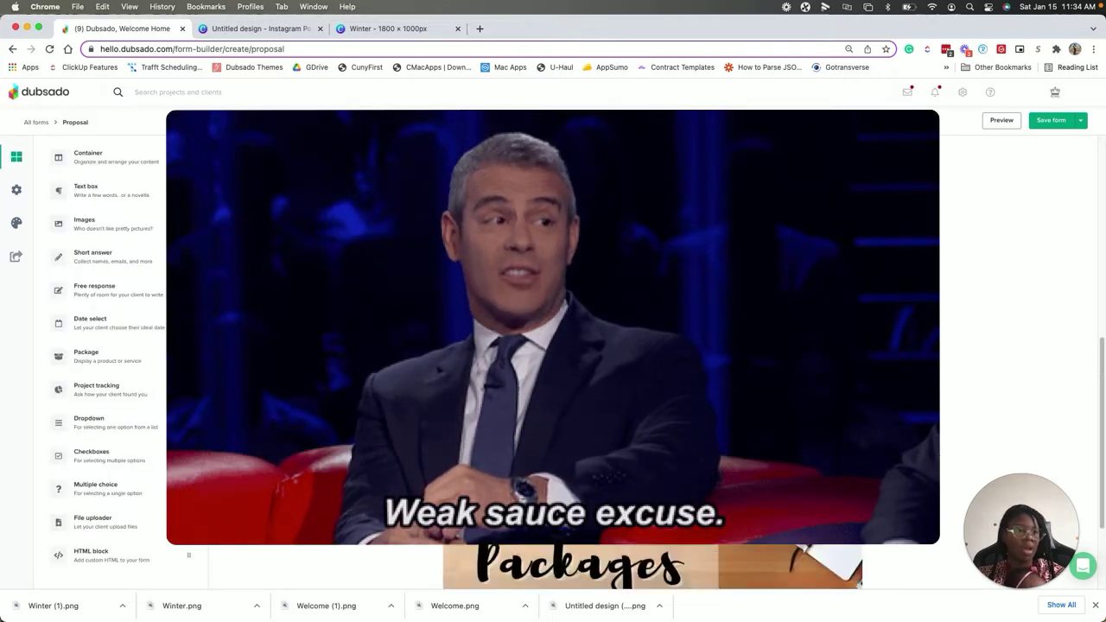
Place an empty text box between the Packages banner and the two-column container
scroll(934, 449, down, 5)
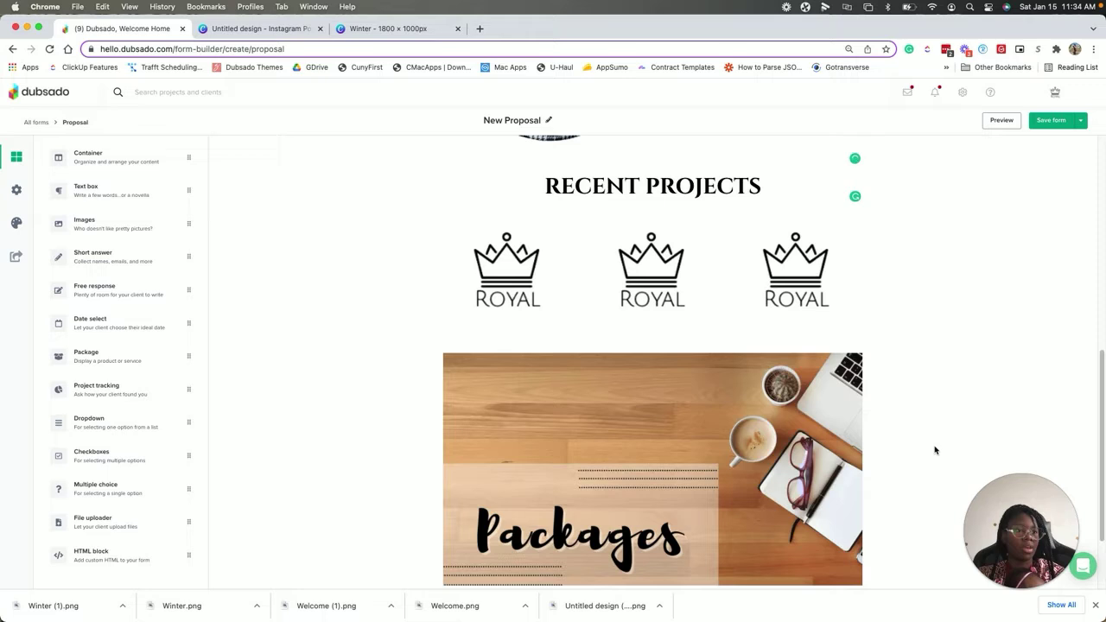
scroll(934, 449, down, 2)
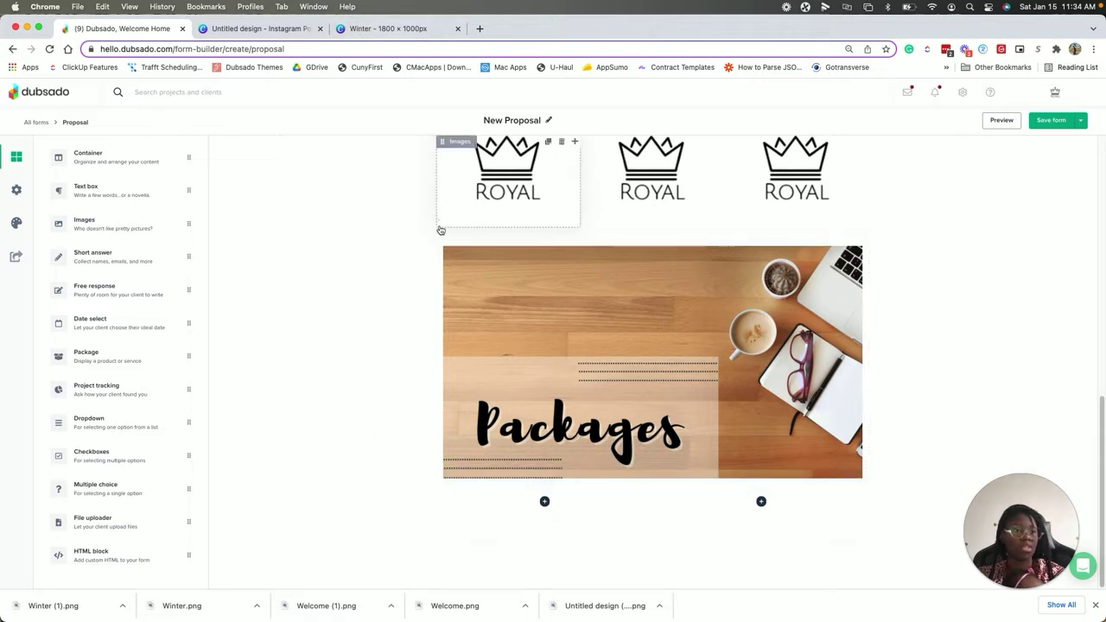
click(832, 223)
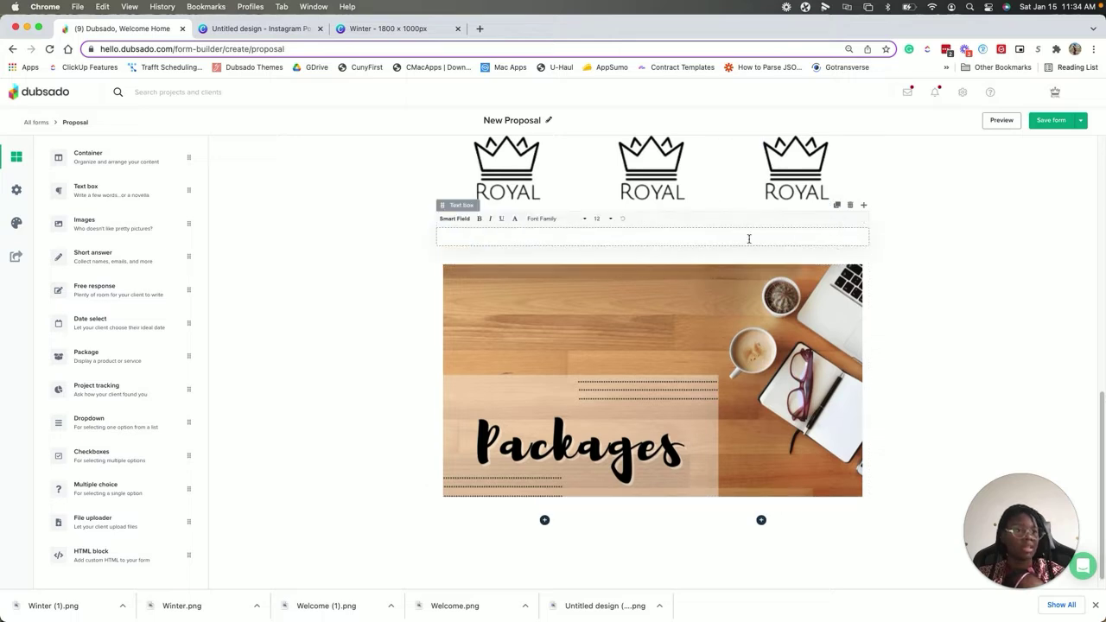
drag(442, 224, 489, 503)
Add a package block to each column of the container below the Packages banner
scroll(864, 436, down, 1)
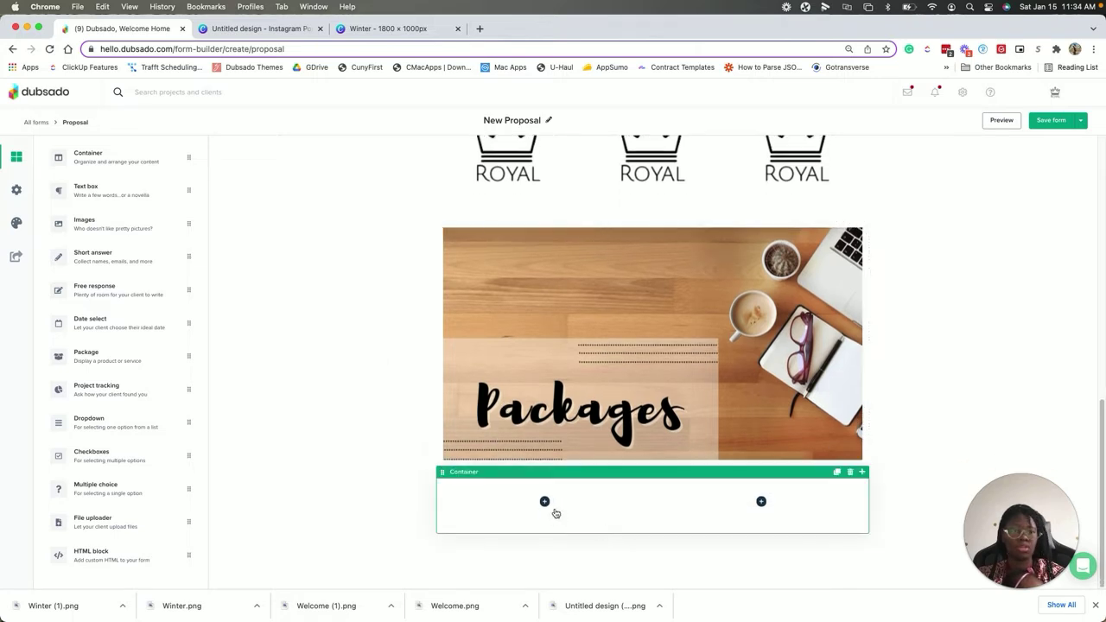
drag(136, 356, 682, 503)
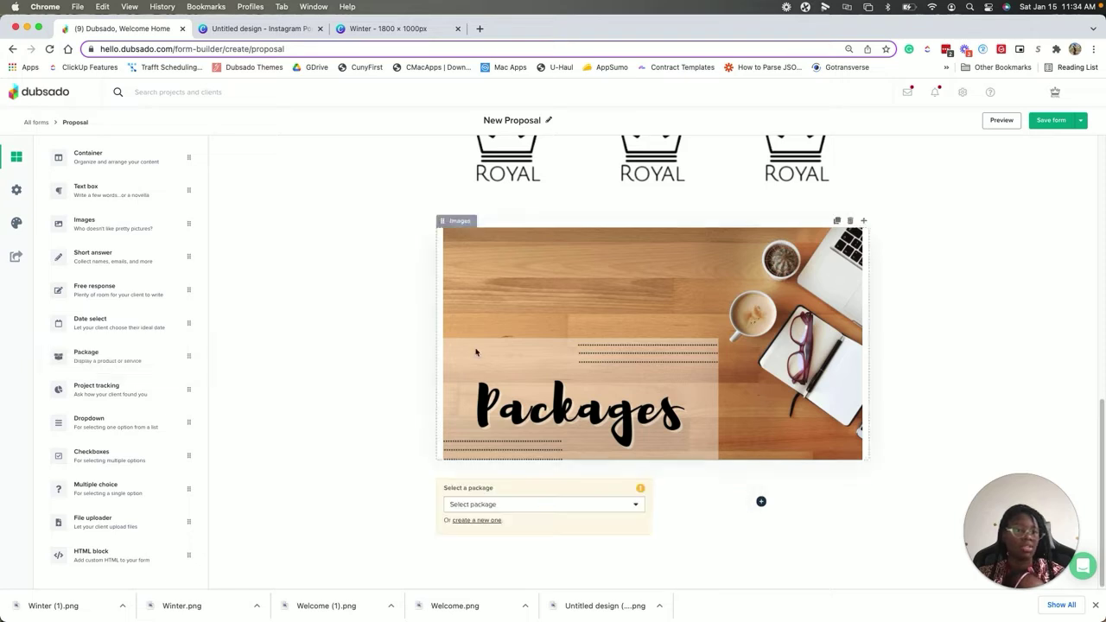
drag(147, 358, 696, 506)
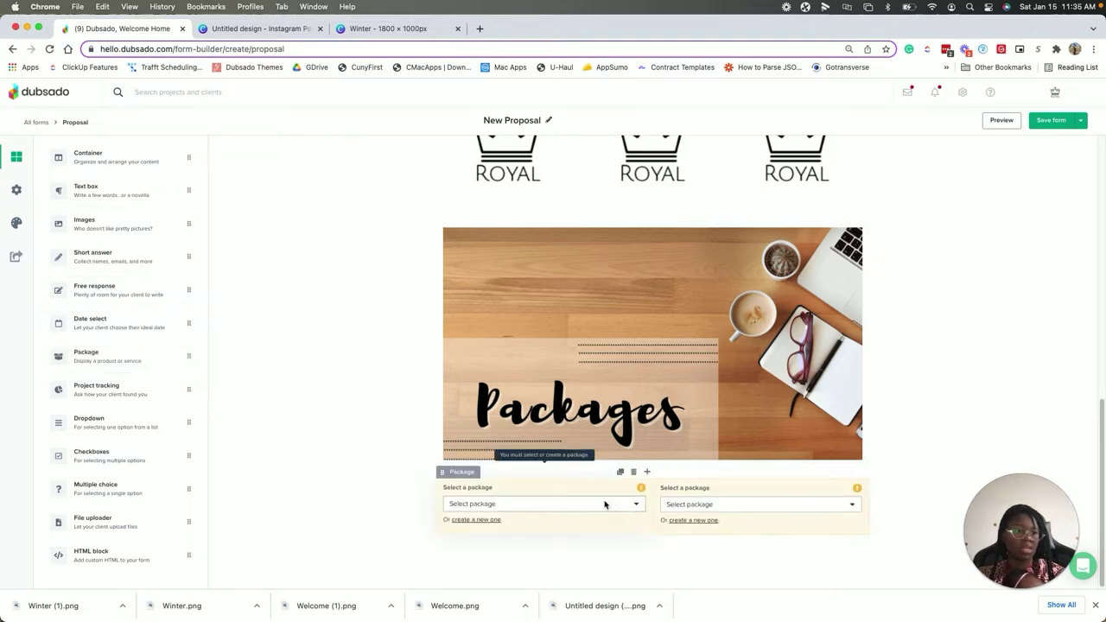
Assign Sample Package 1 to the first column's package block and FREE Member to the second column's
click(623, 512)
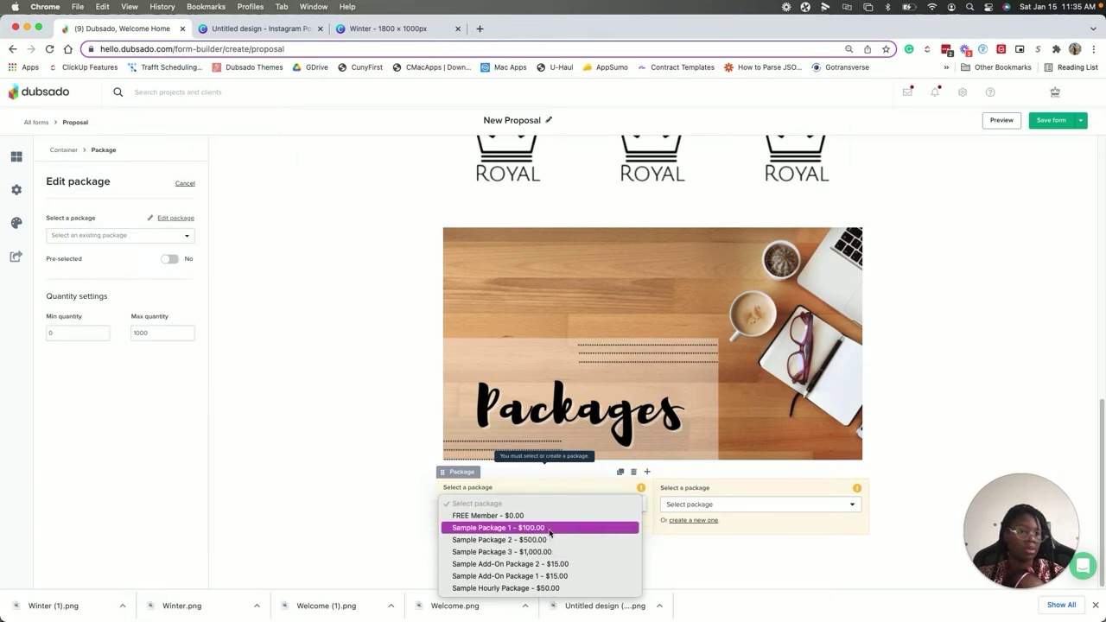
click(550, 527)
click(730, 506)
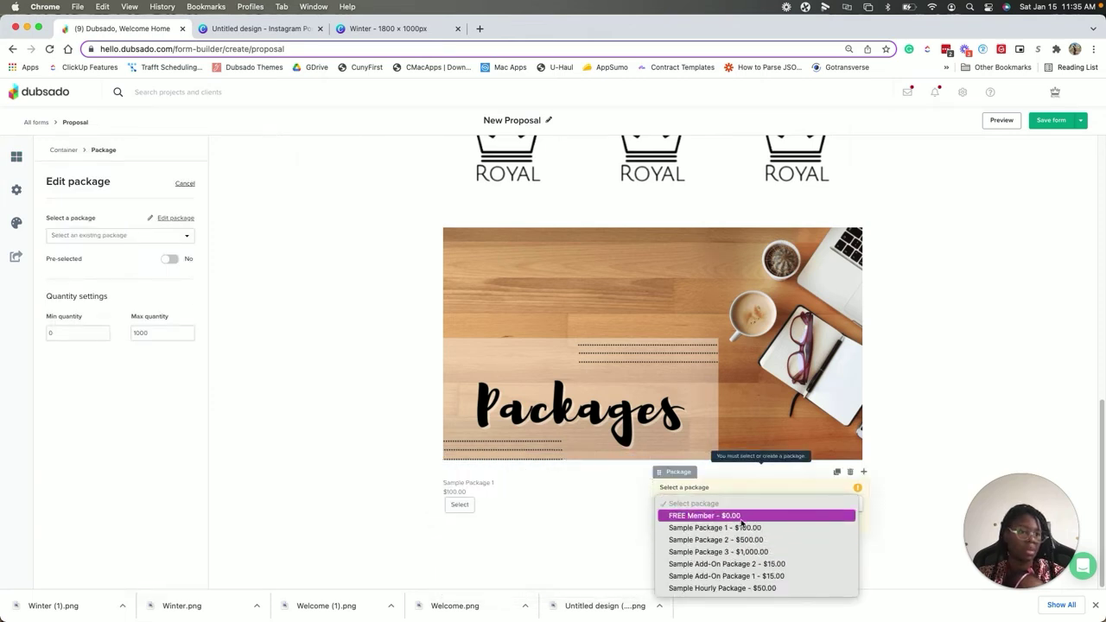
click(731, 516)
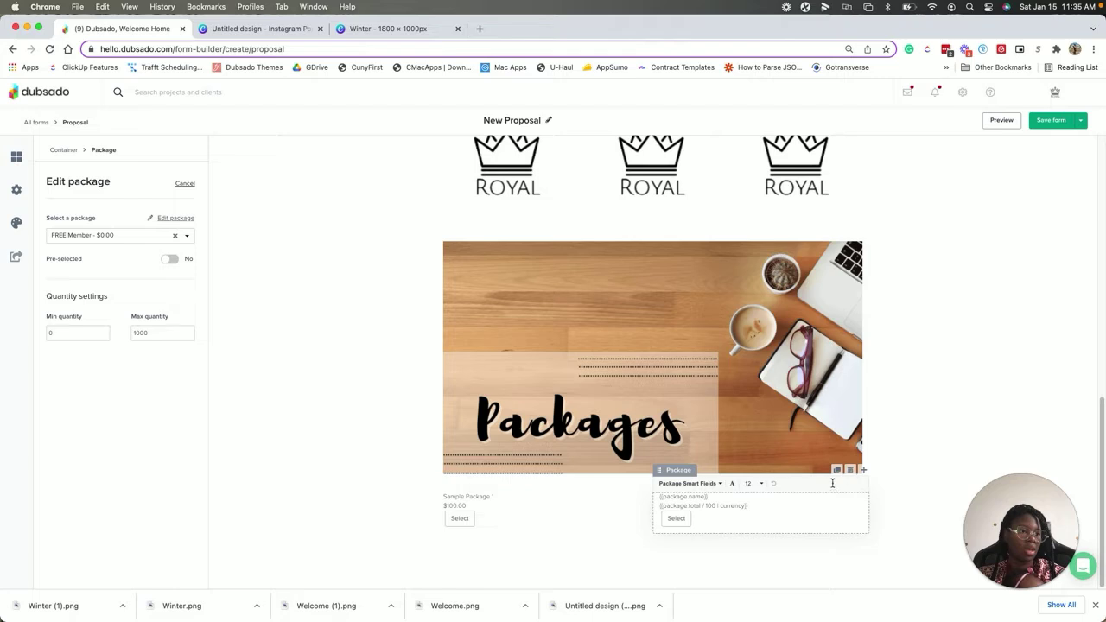